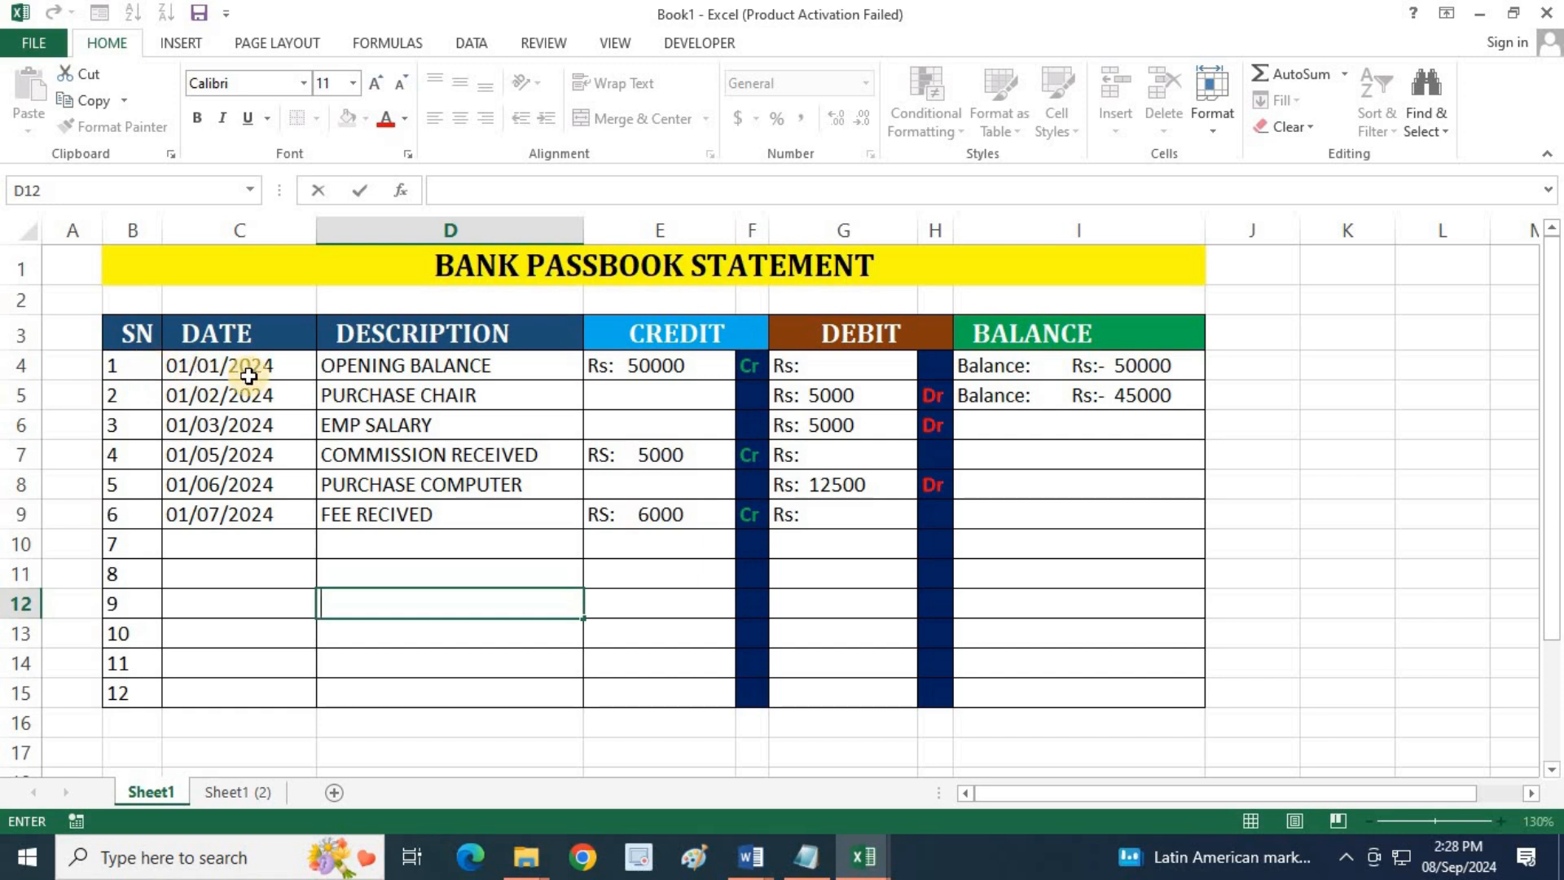
# Examine the dates, descriptions, amounts and balance formulas of the opening balance and chair purchase entries in rows 4 and 5
pyautogui.click(272, 374)
pyautogui.click(459, 368)
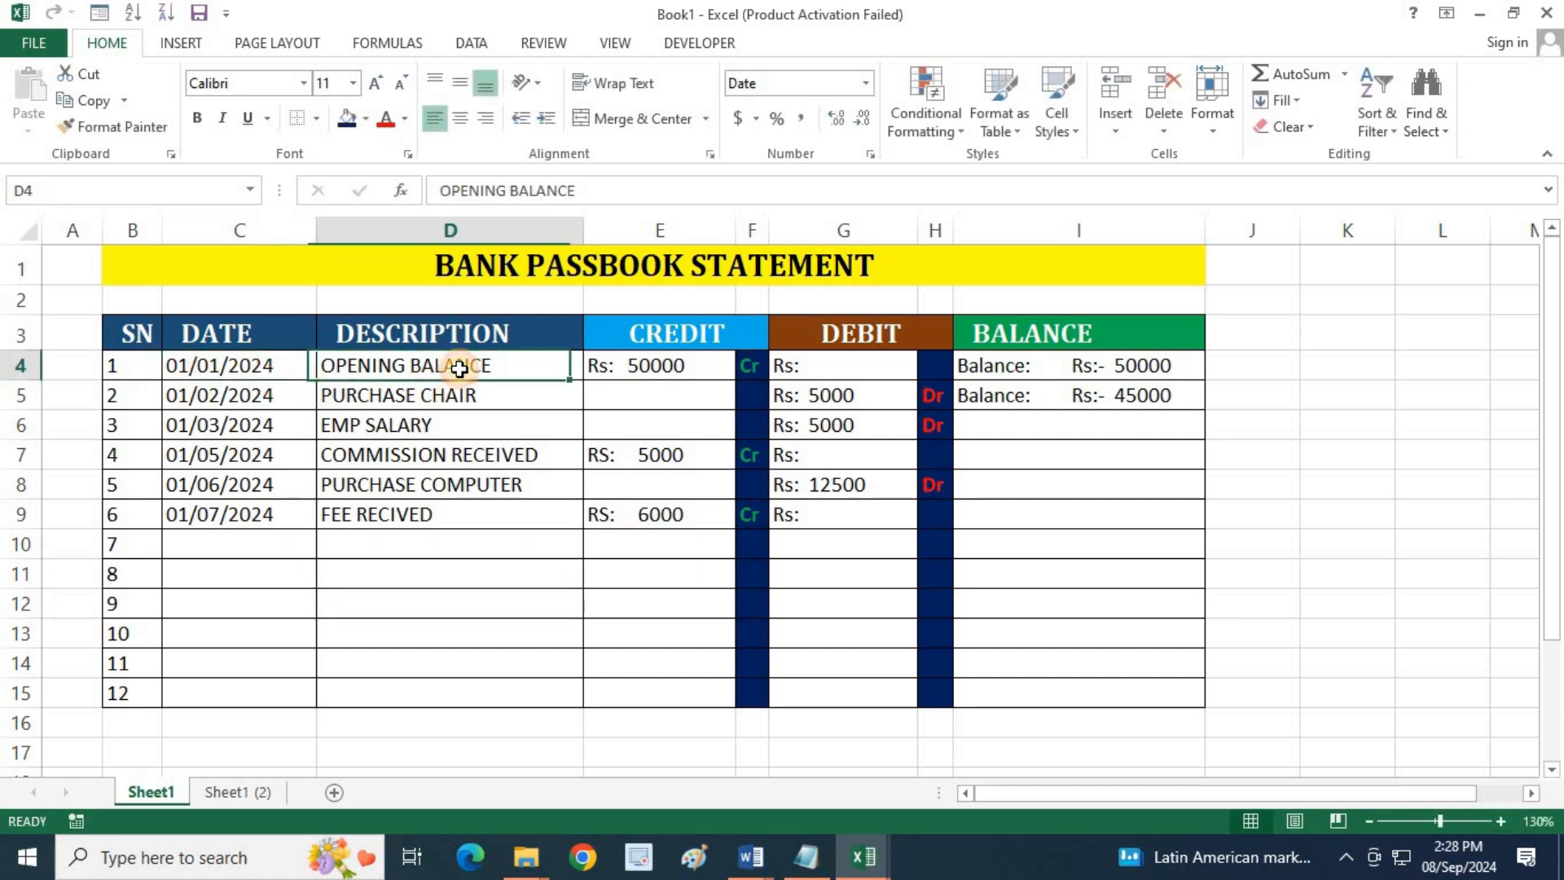
pyautogui.click(672, 365)
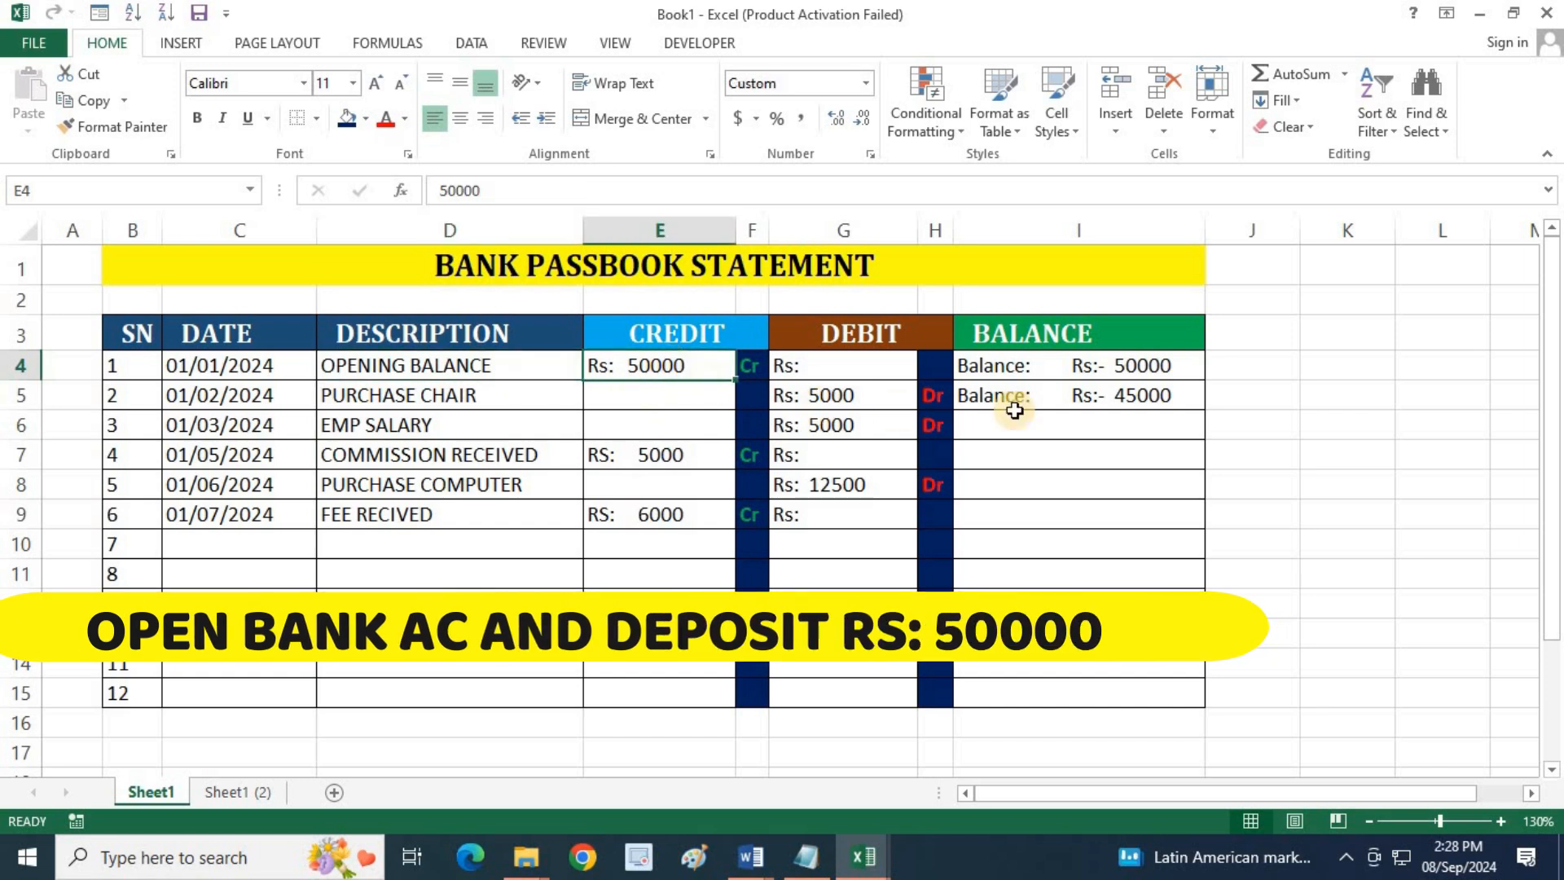
pyautogui.click(1166, 366)
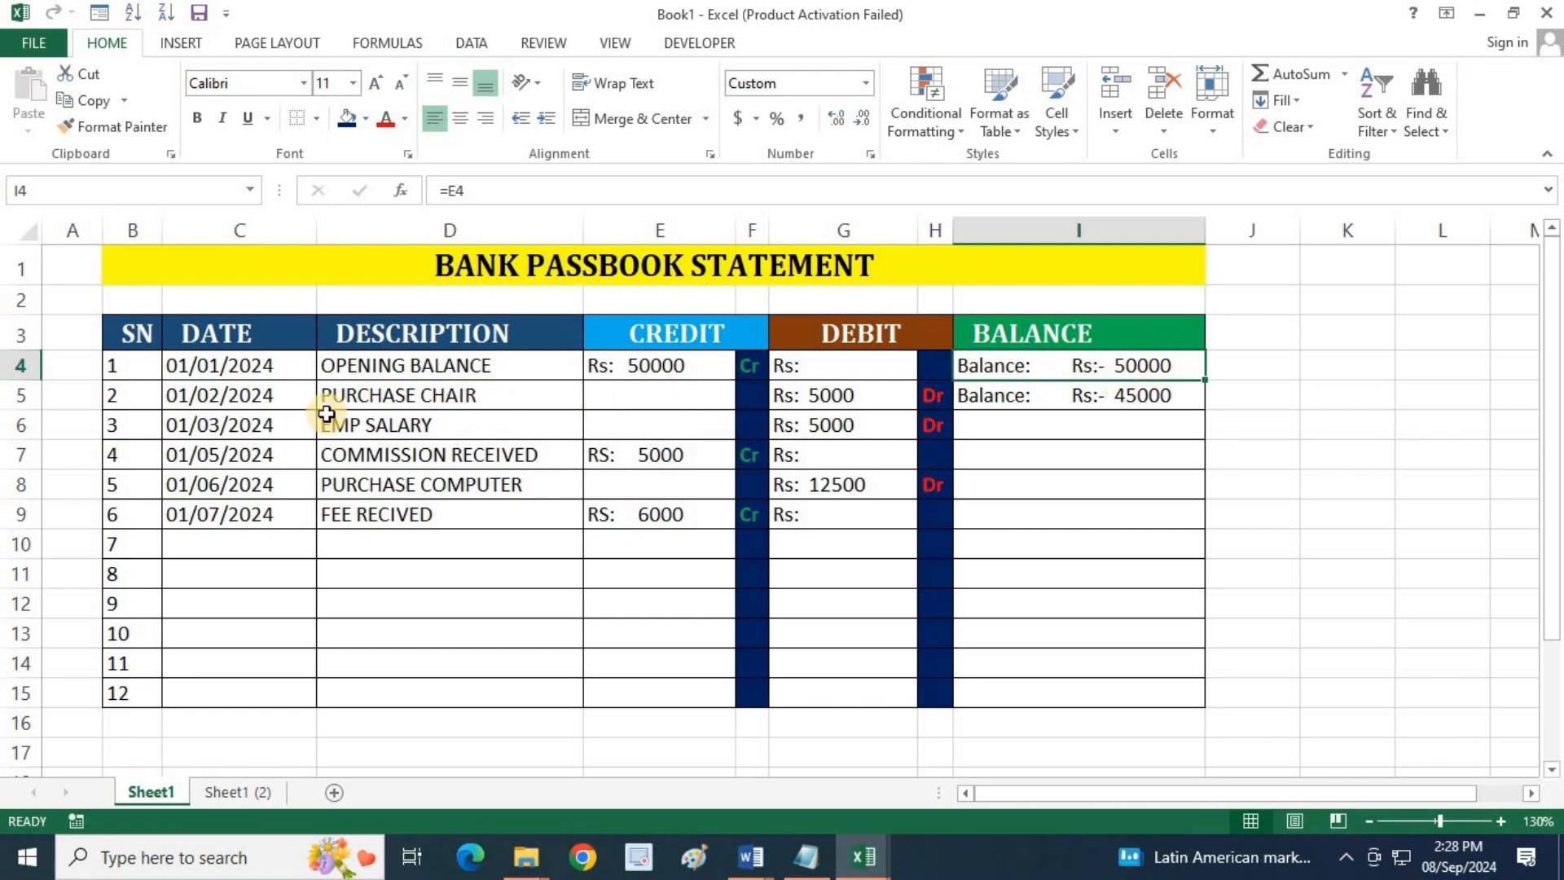
pyautogui.click(274, 401)
pyautogui.click(364, 399)
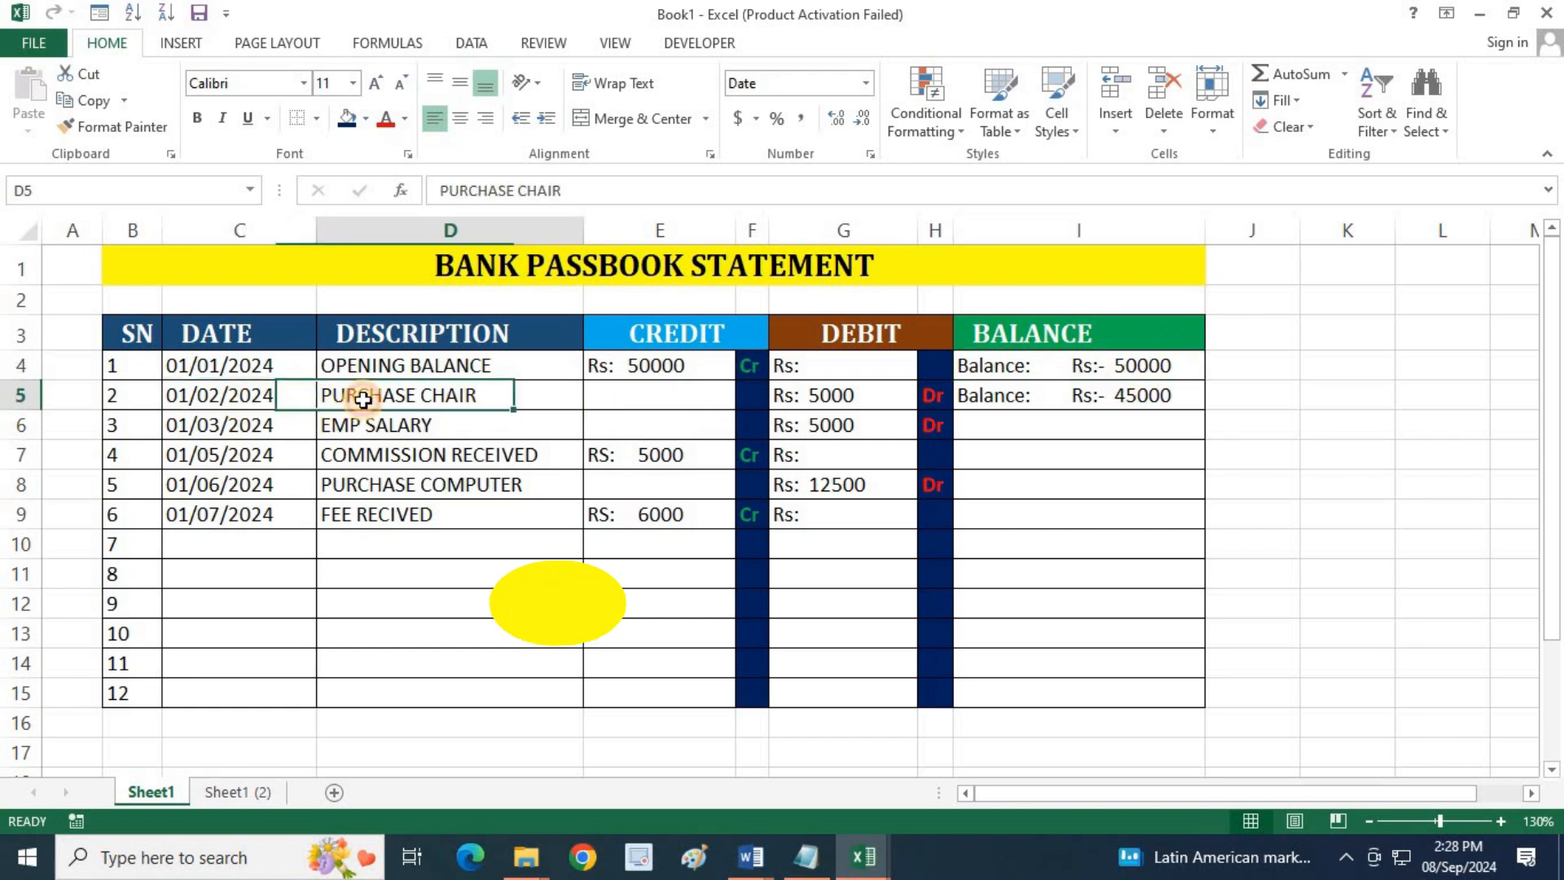
pyautogui.click(802, 395)
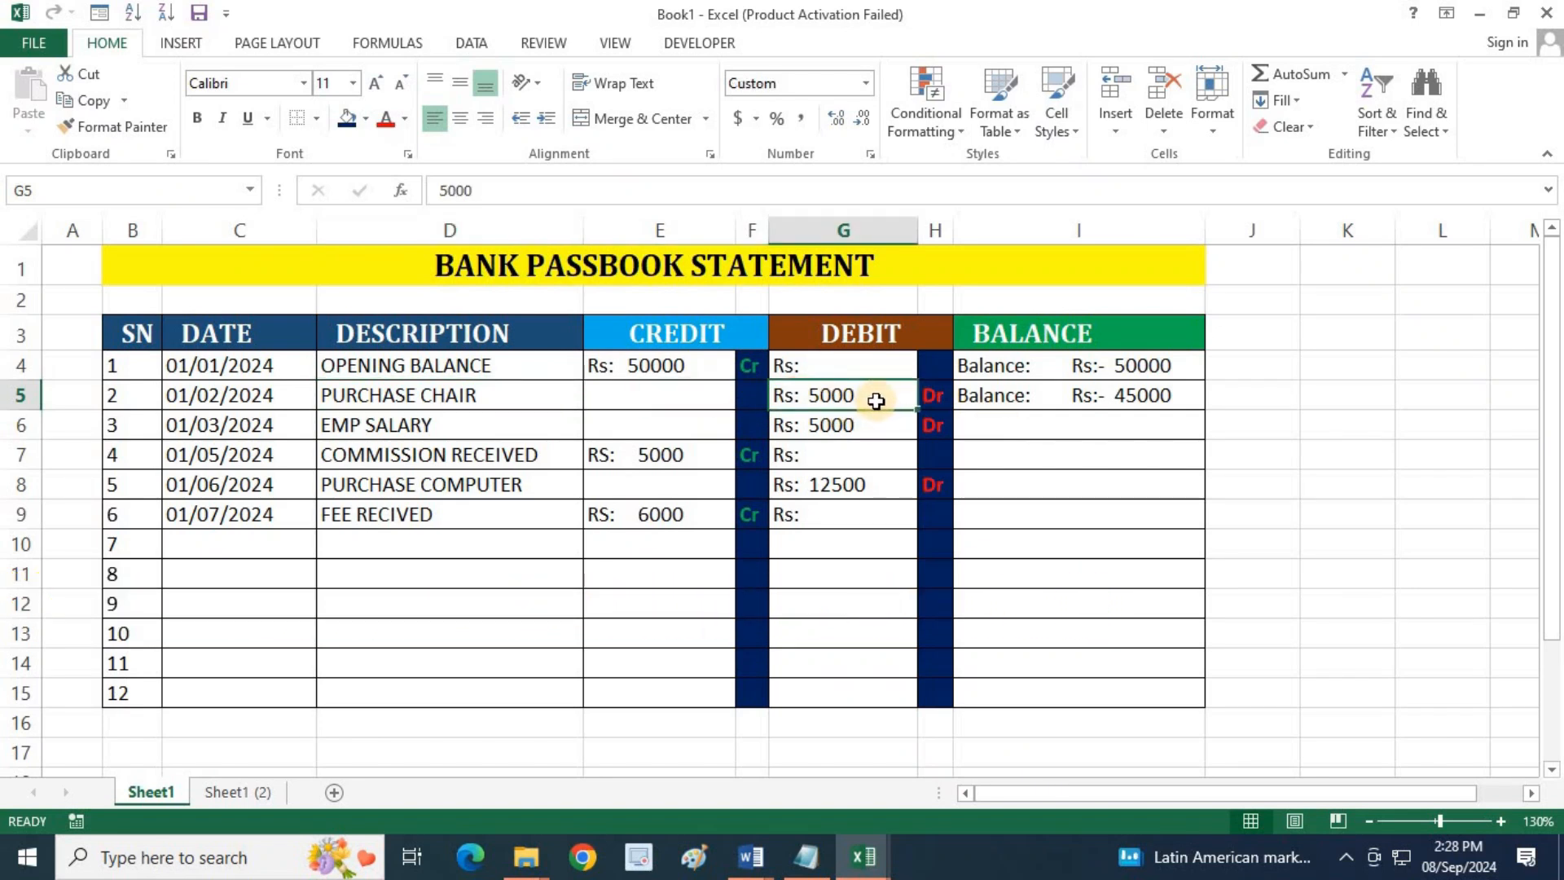
pyautogui.click(1144, 402)
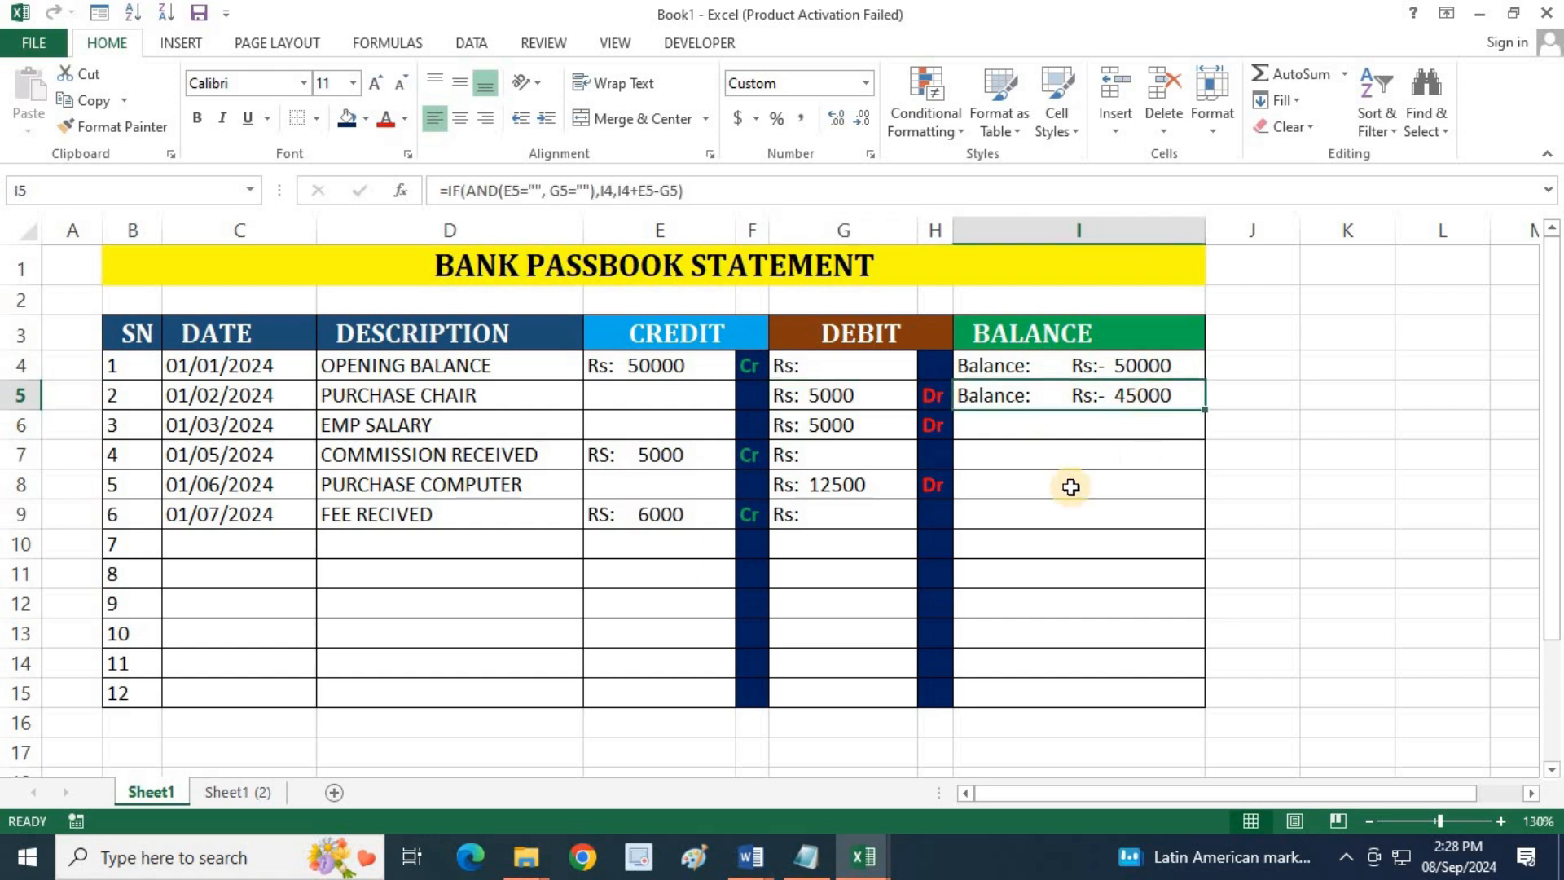
# Copy the running balance formula from I5 down to I6 for the EMP SALARY entry
pyautogui.click(389, 419)
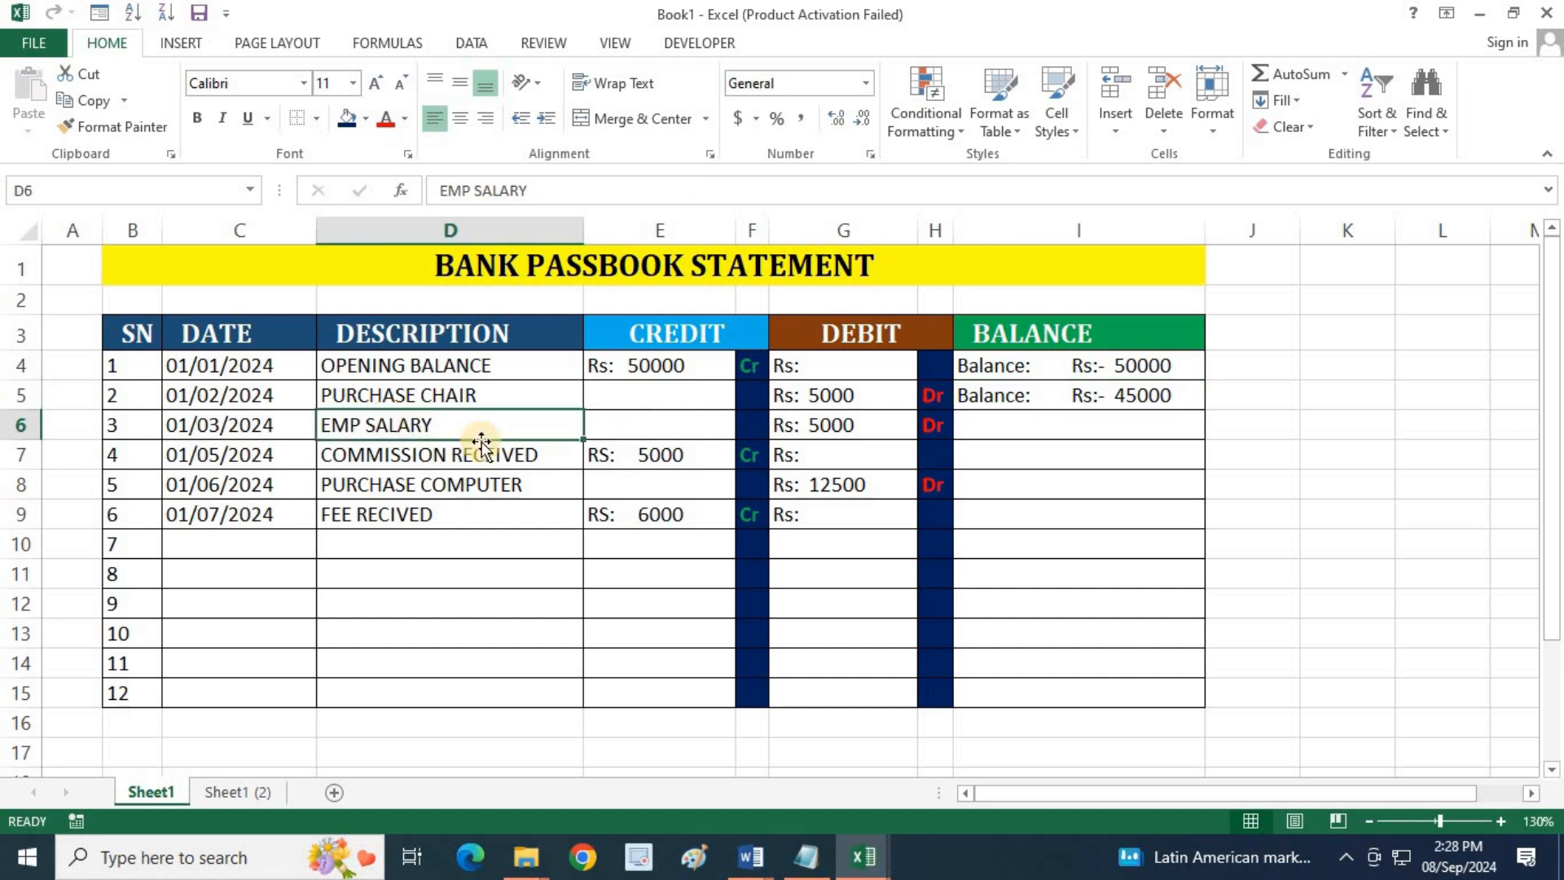
pyautogui.click(846, 431)
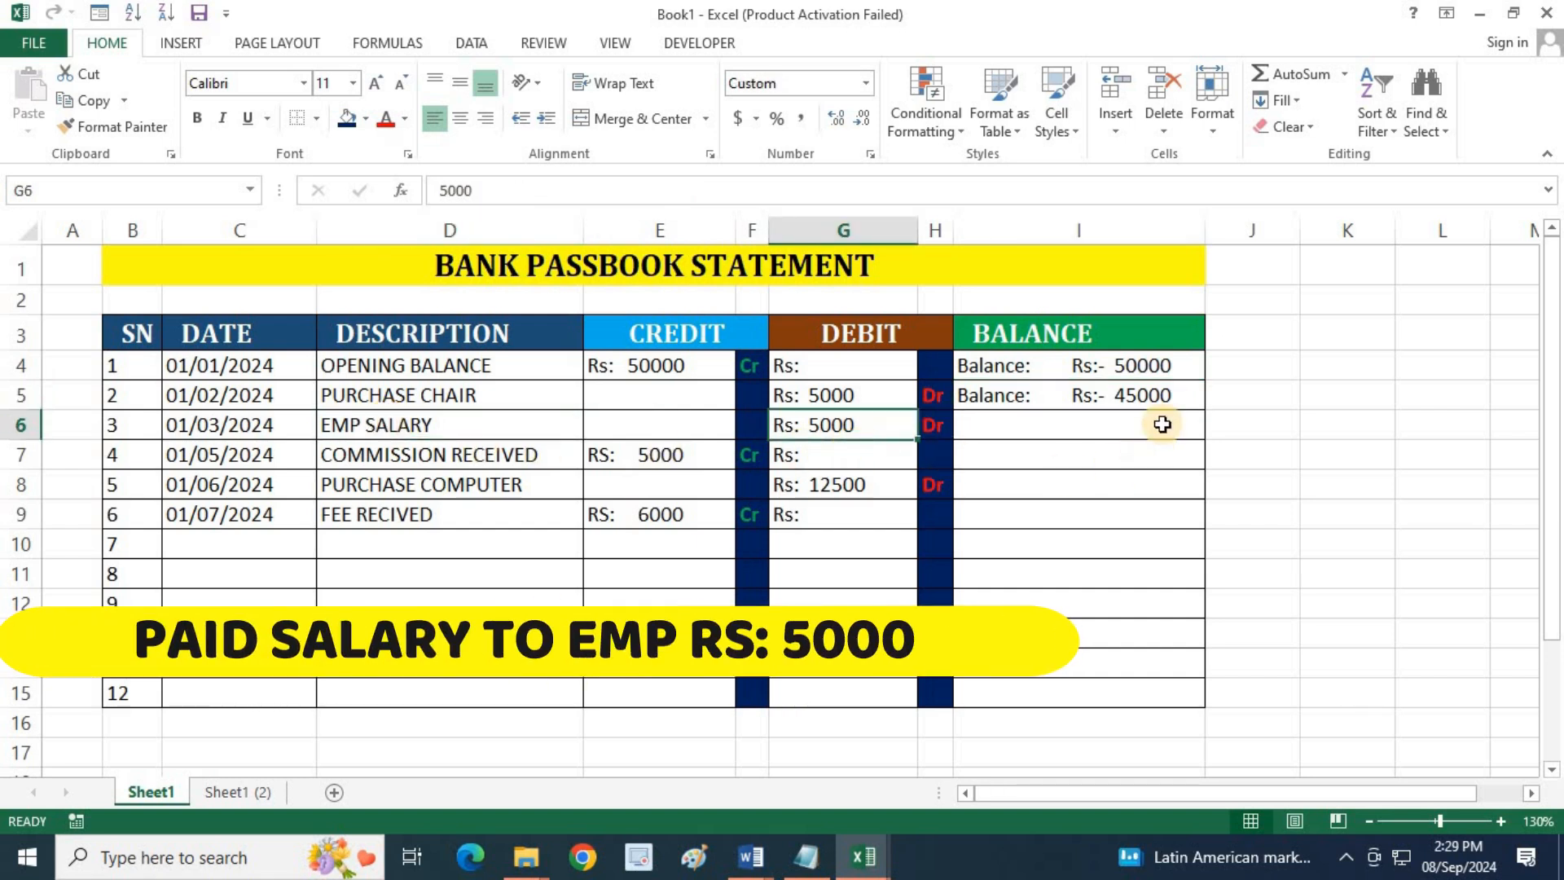
pyautogui.click(1185, 402)
pyautogui.moveTo(1204, 410); pyautogui.dragTo(1203, 440)
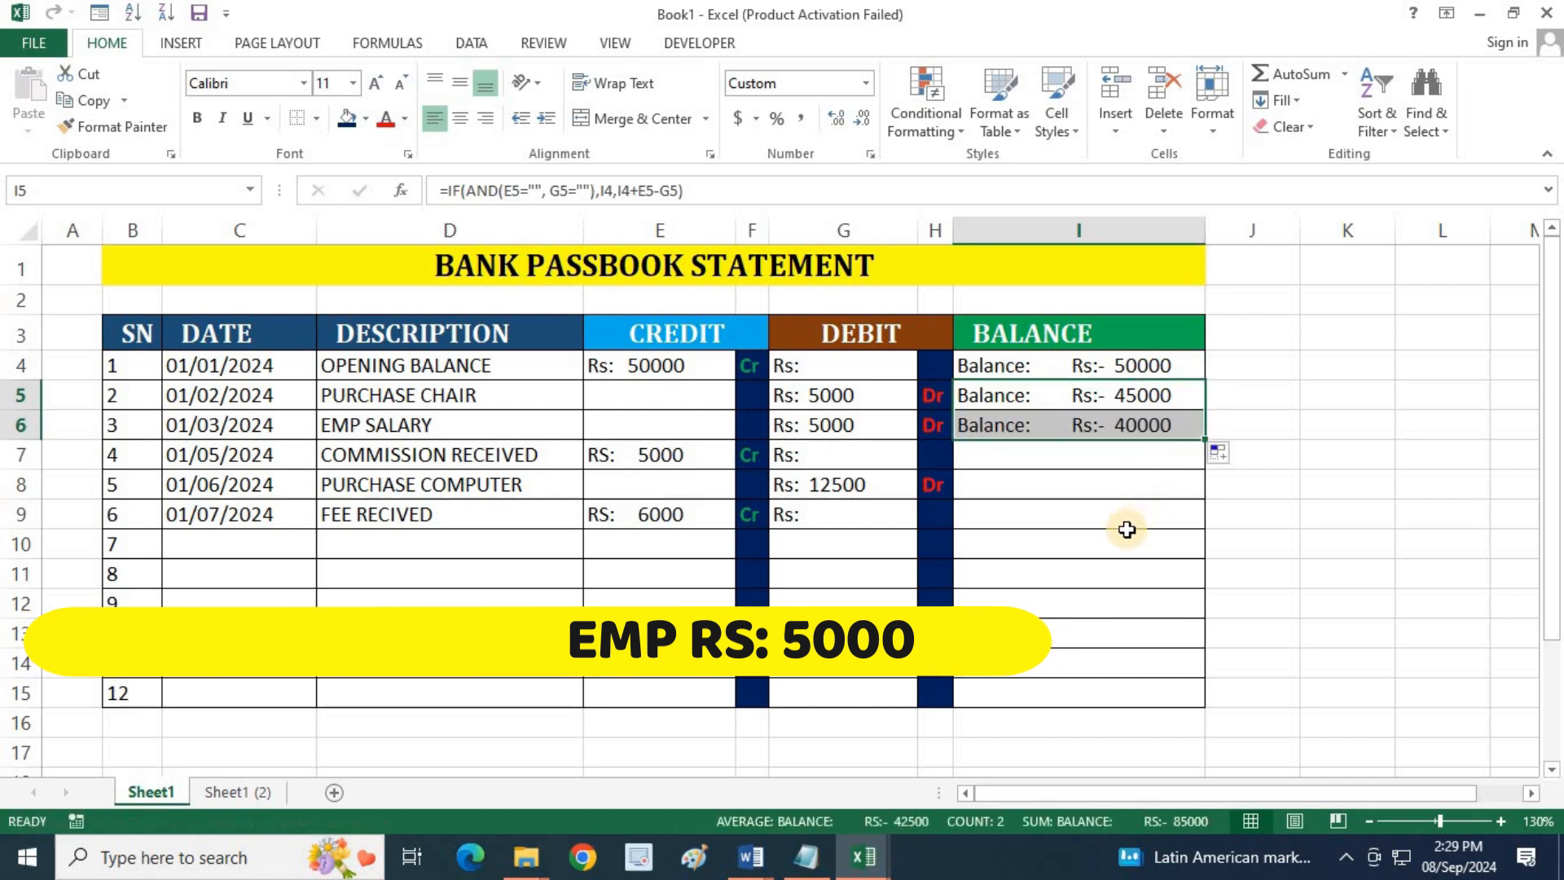
pyautogui.click(1137, 429)
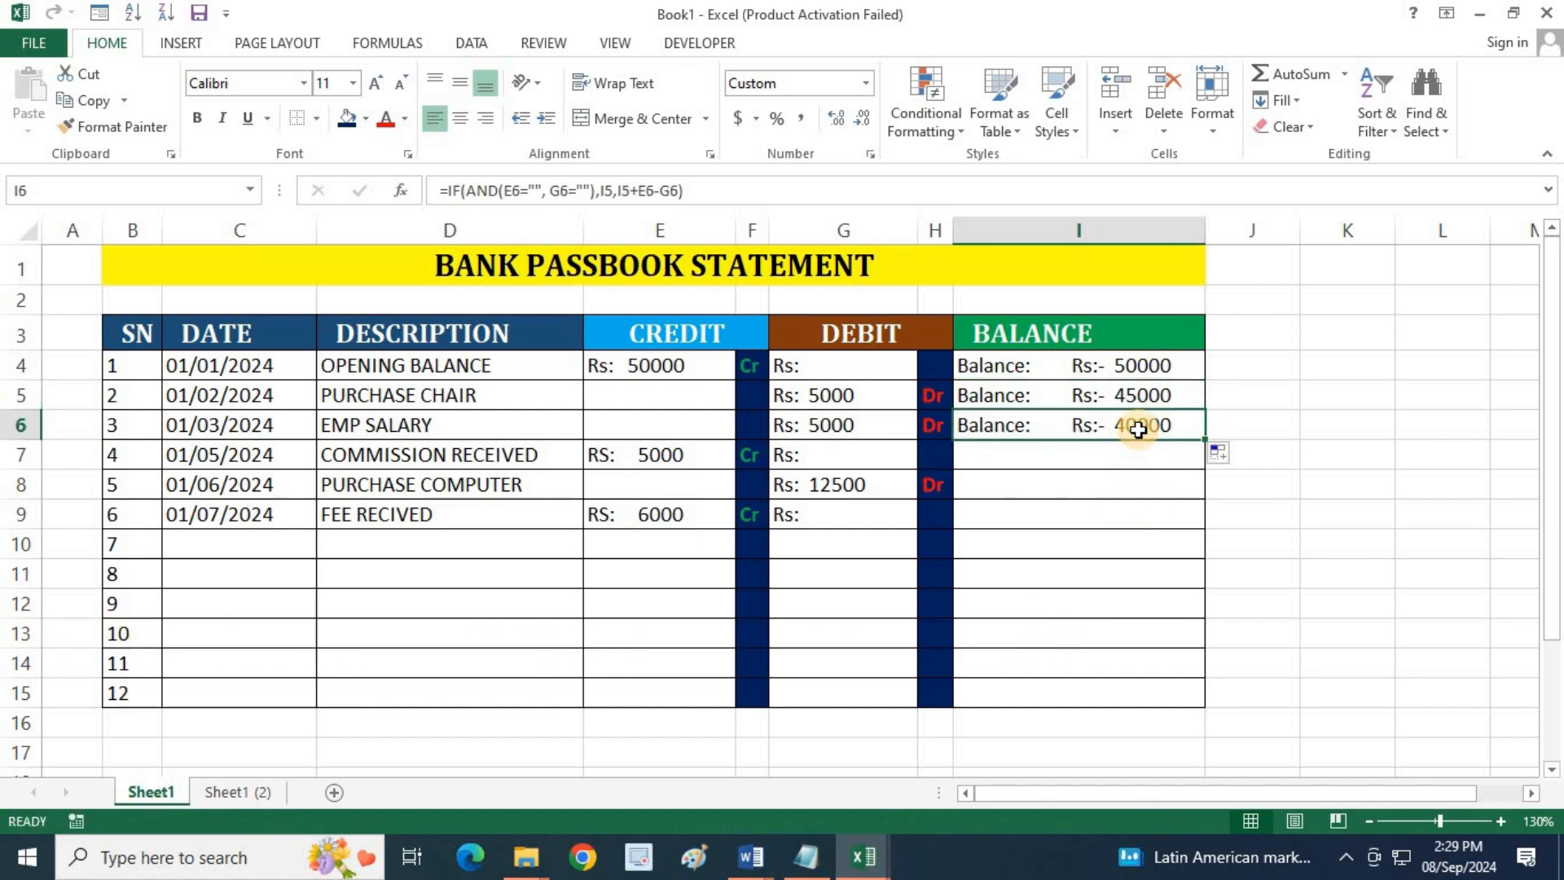
# Extend the running balance formula from I6 down through I8 for the COMMISSION RECEIVED and PURCHASE COMPUTER entries
pyautogui.click(445, 462)
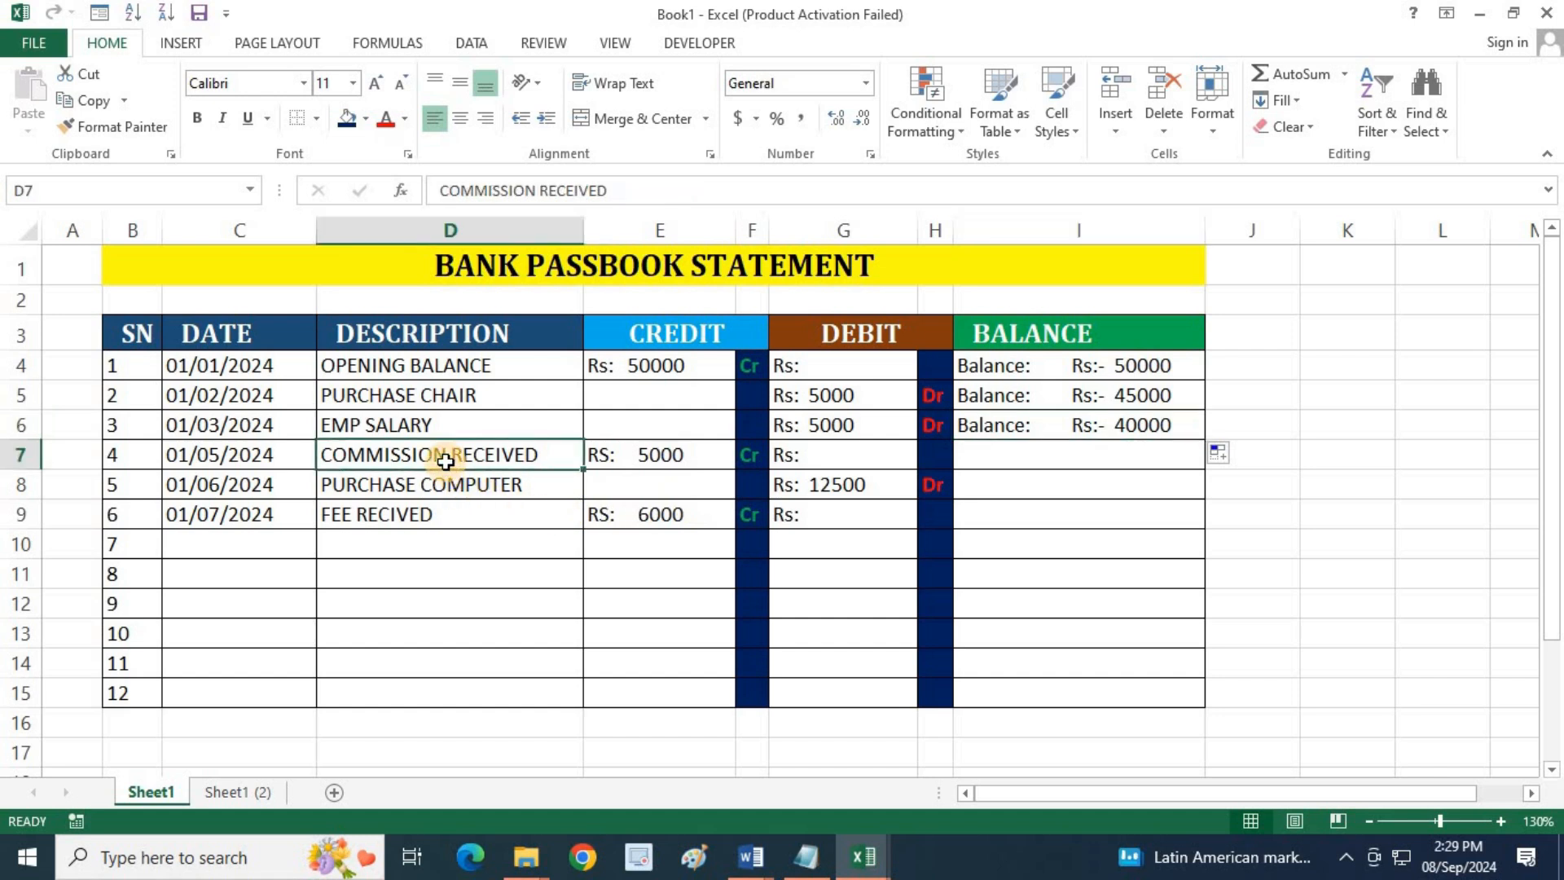
pyautogui.click(700, 446)
pyautogui.click(1194, 429)
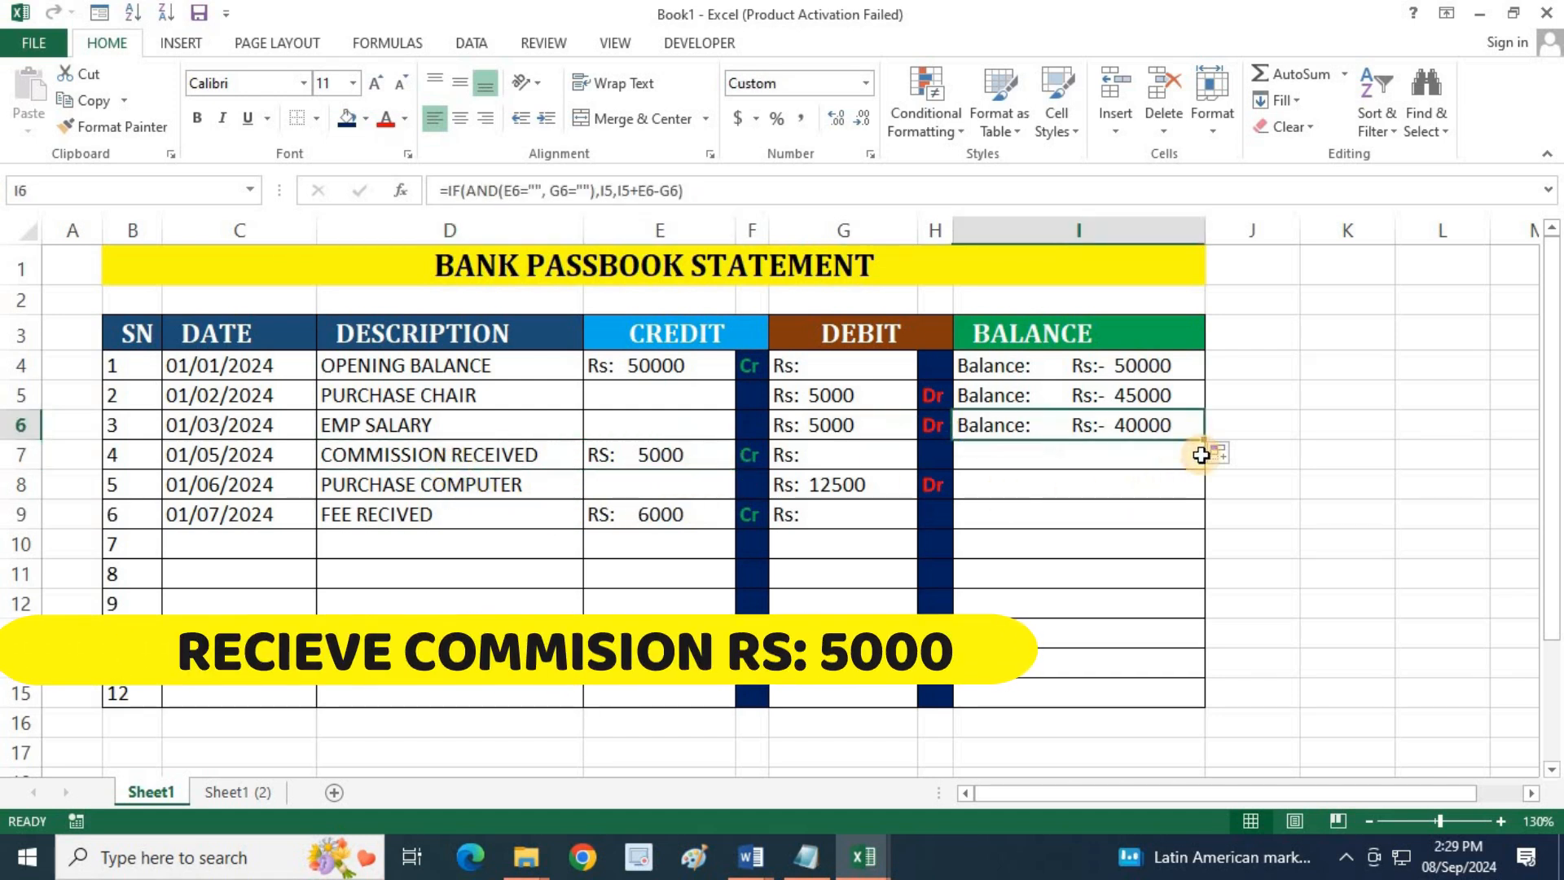
pyautogui.moveTo(1206, 440); pyautogui.dragTo(1206, 464)
pyautogui.click(1161, 462)
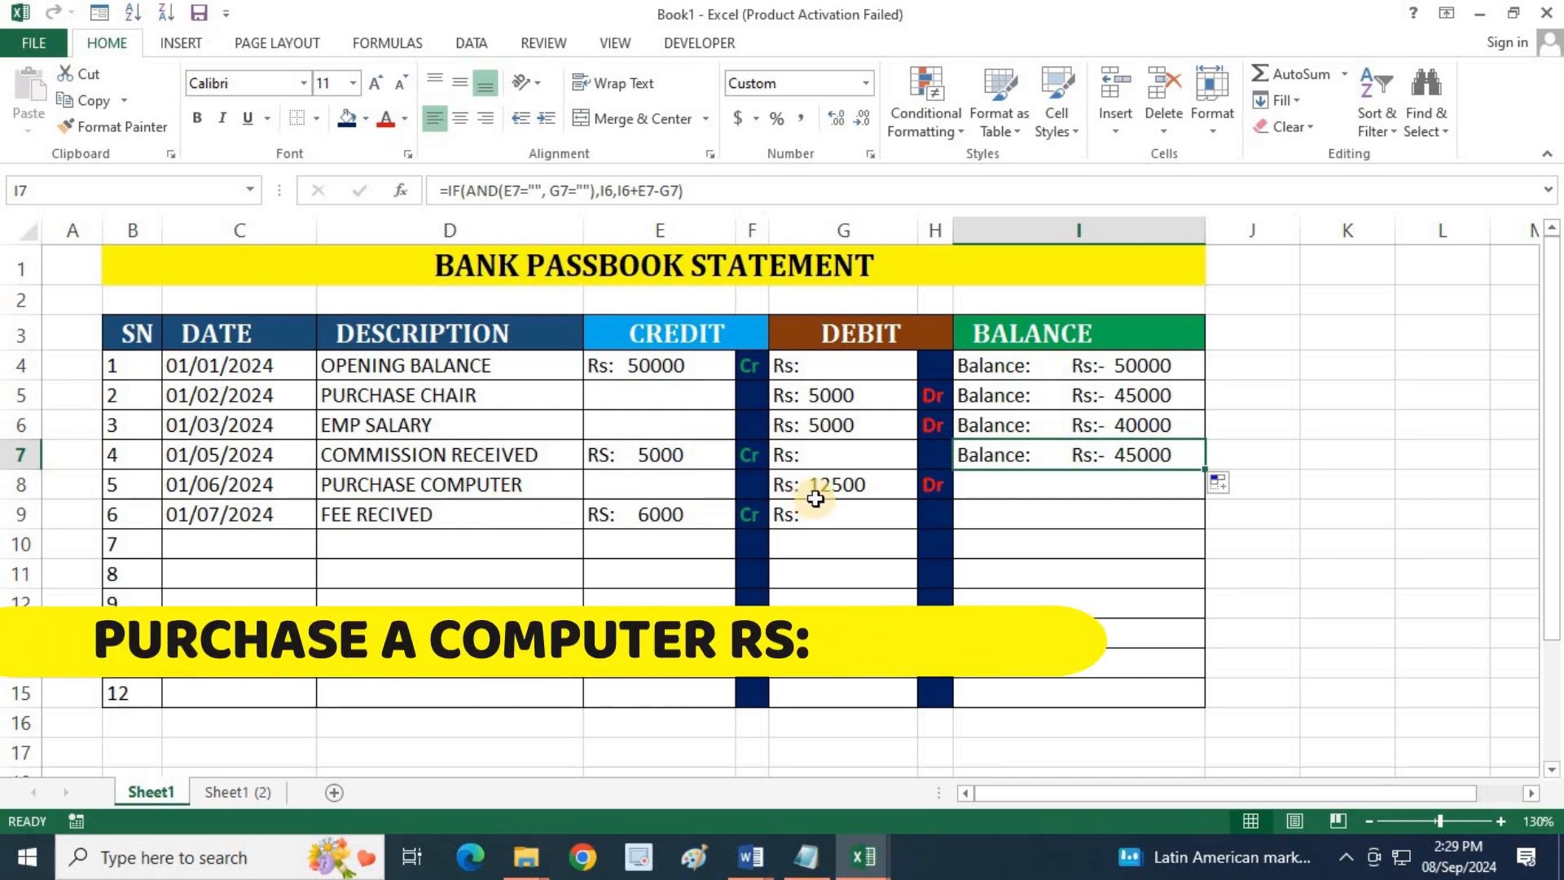
pyautogui.moveTo(1207, 468); pyautogui.dragTo(1195, 487)
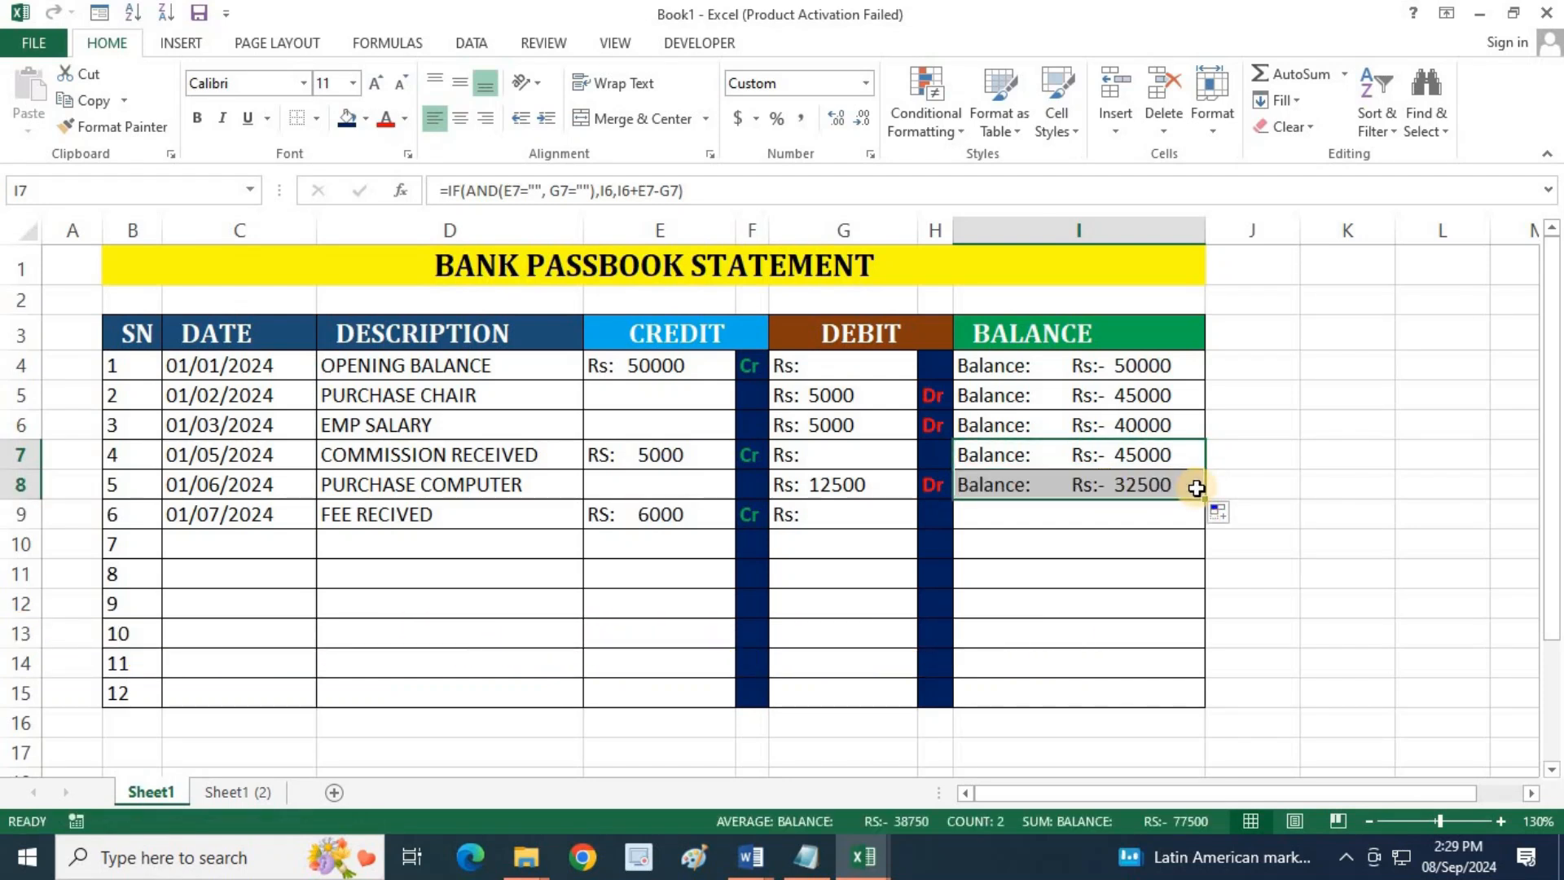
# Copy the running balance formula from I8 down to I9 for the FEE RECIVED entry
pyautogui.click(417, 518)
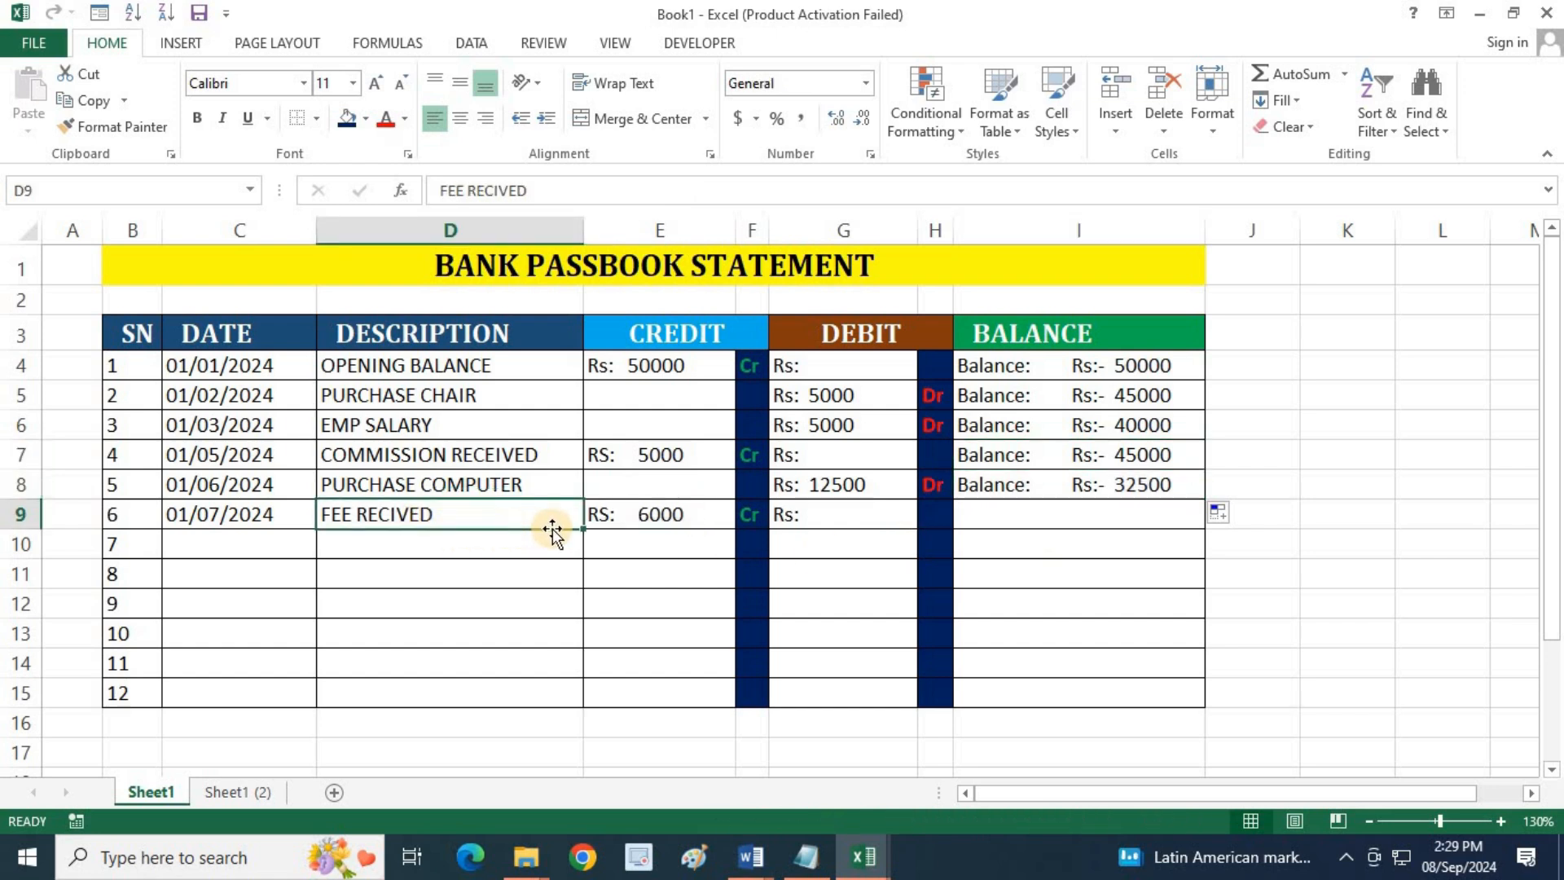
pyautogui.click(658, 518)
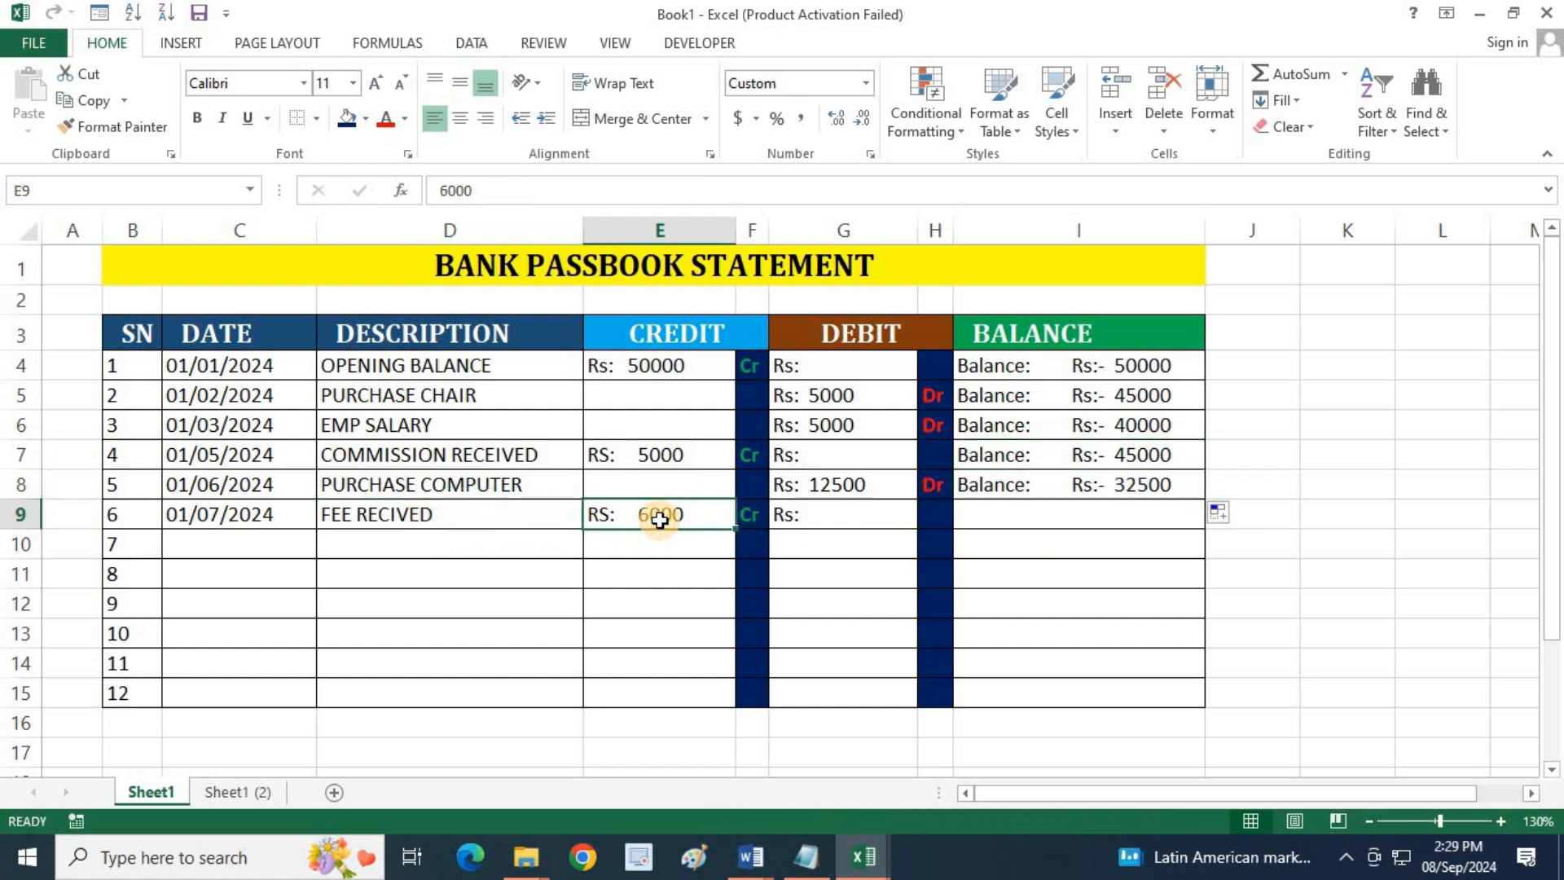
pyautogui.click(1182, 487)
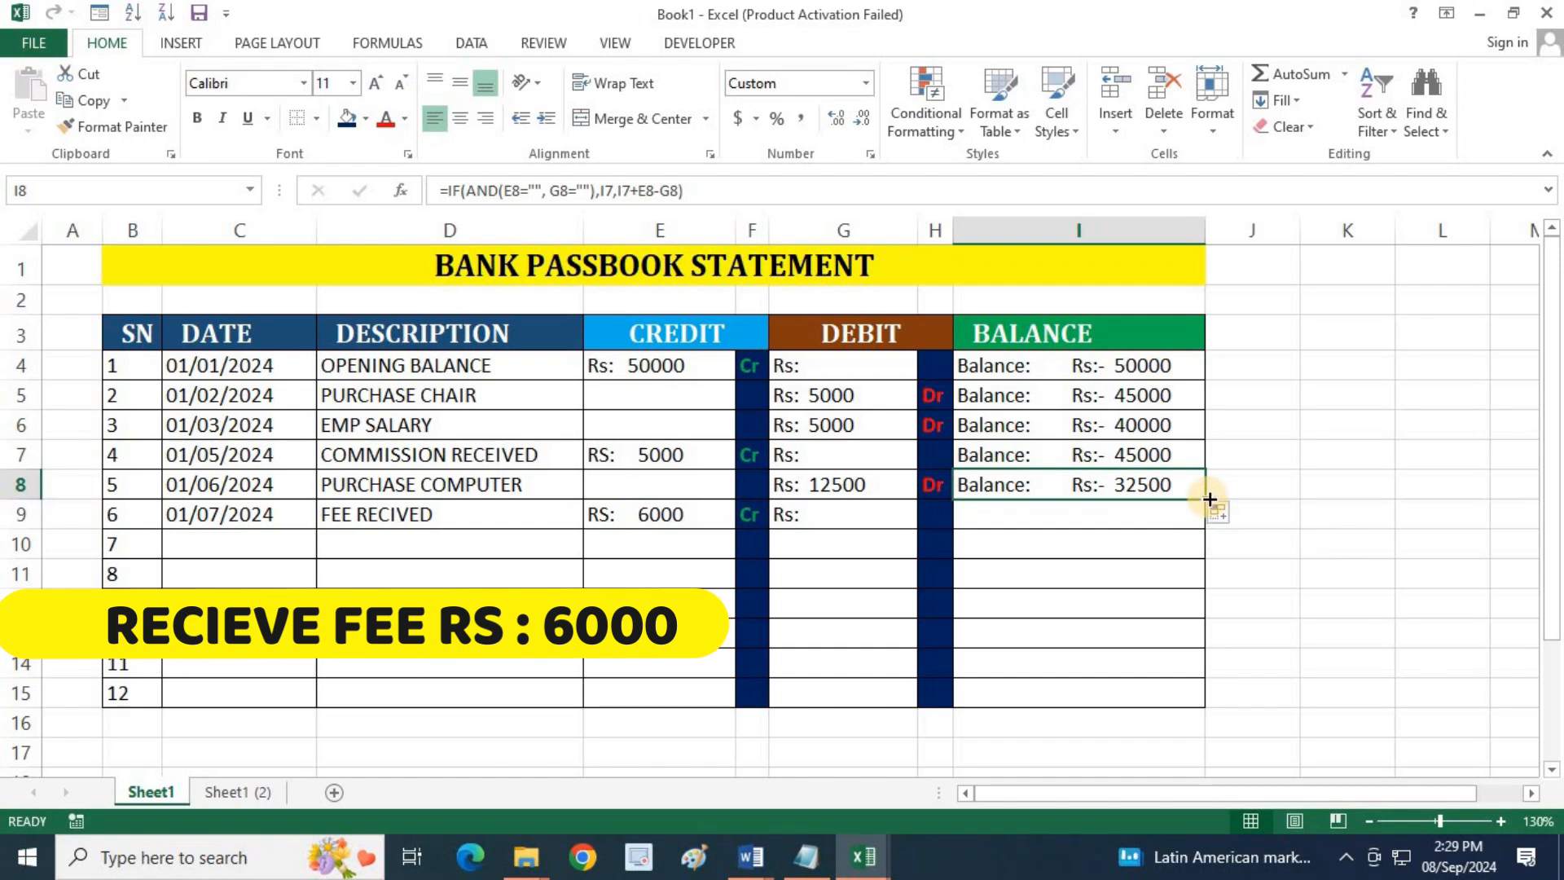
pyautogui.moveTo(1205, 501); pyautogui.dragTo(1205, 521)
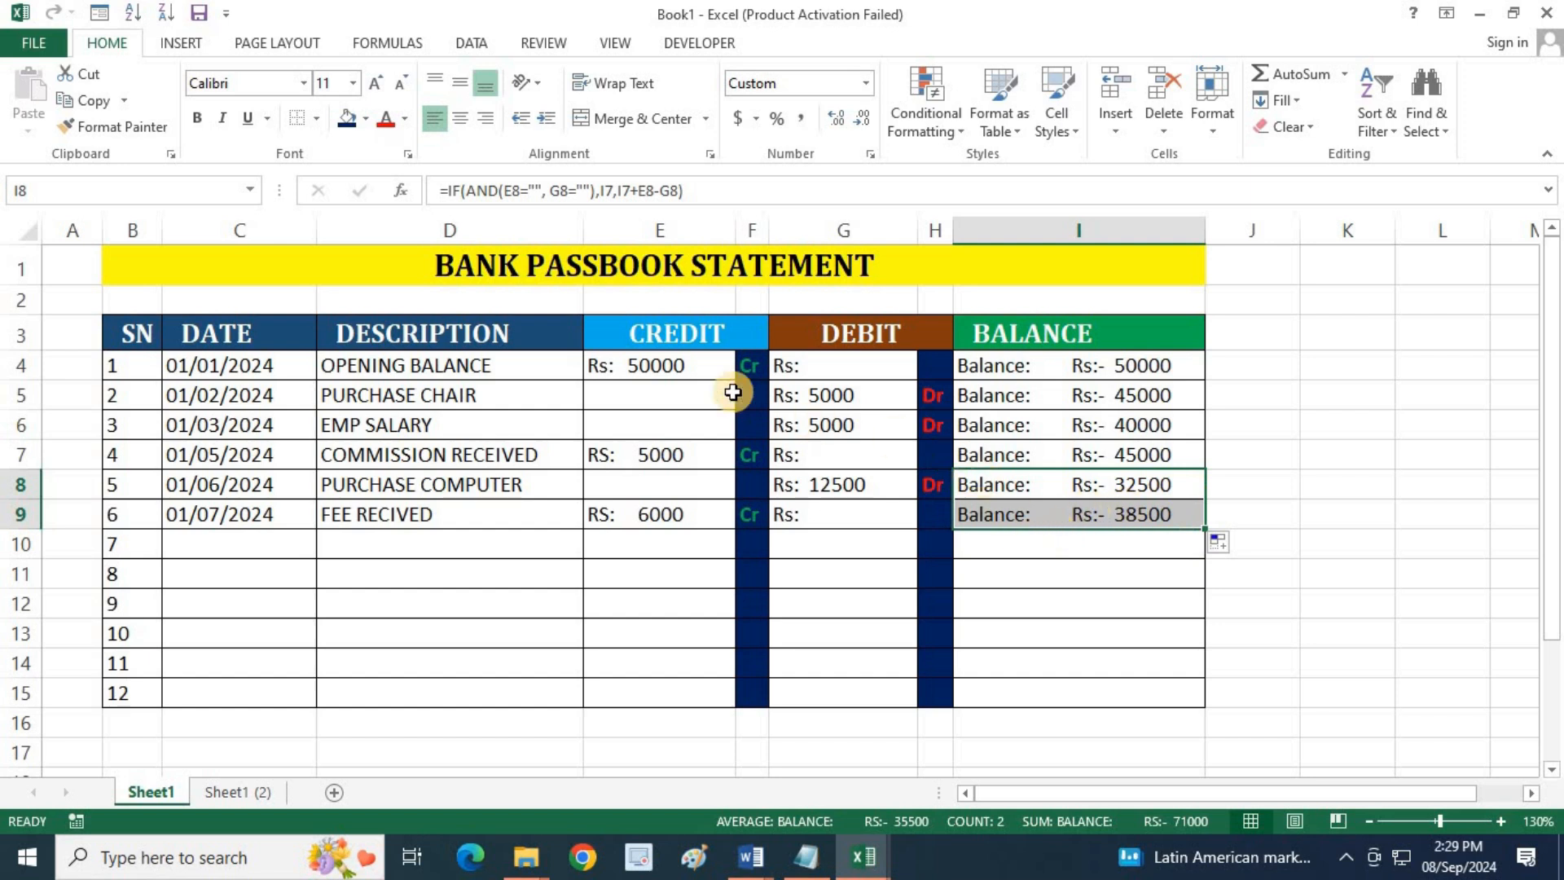
# Check how the opening credit and the chair purchase debit carry into the balances in I4 and I5
pyautogui.click(612, 363)
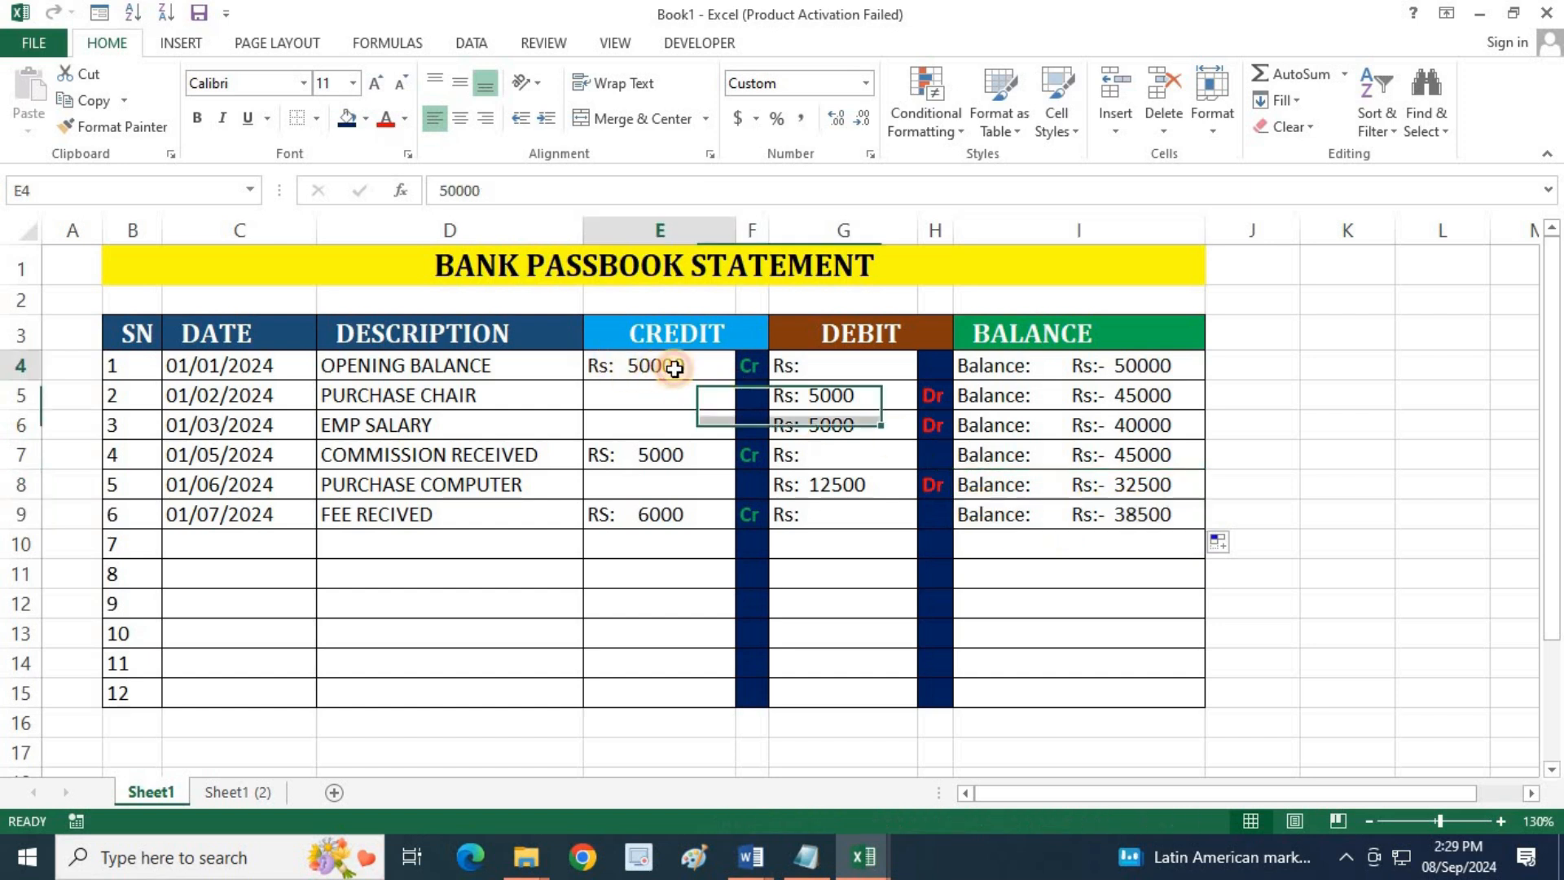
pyautogui.click(1168, 364)
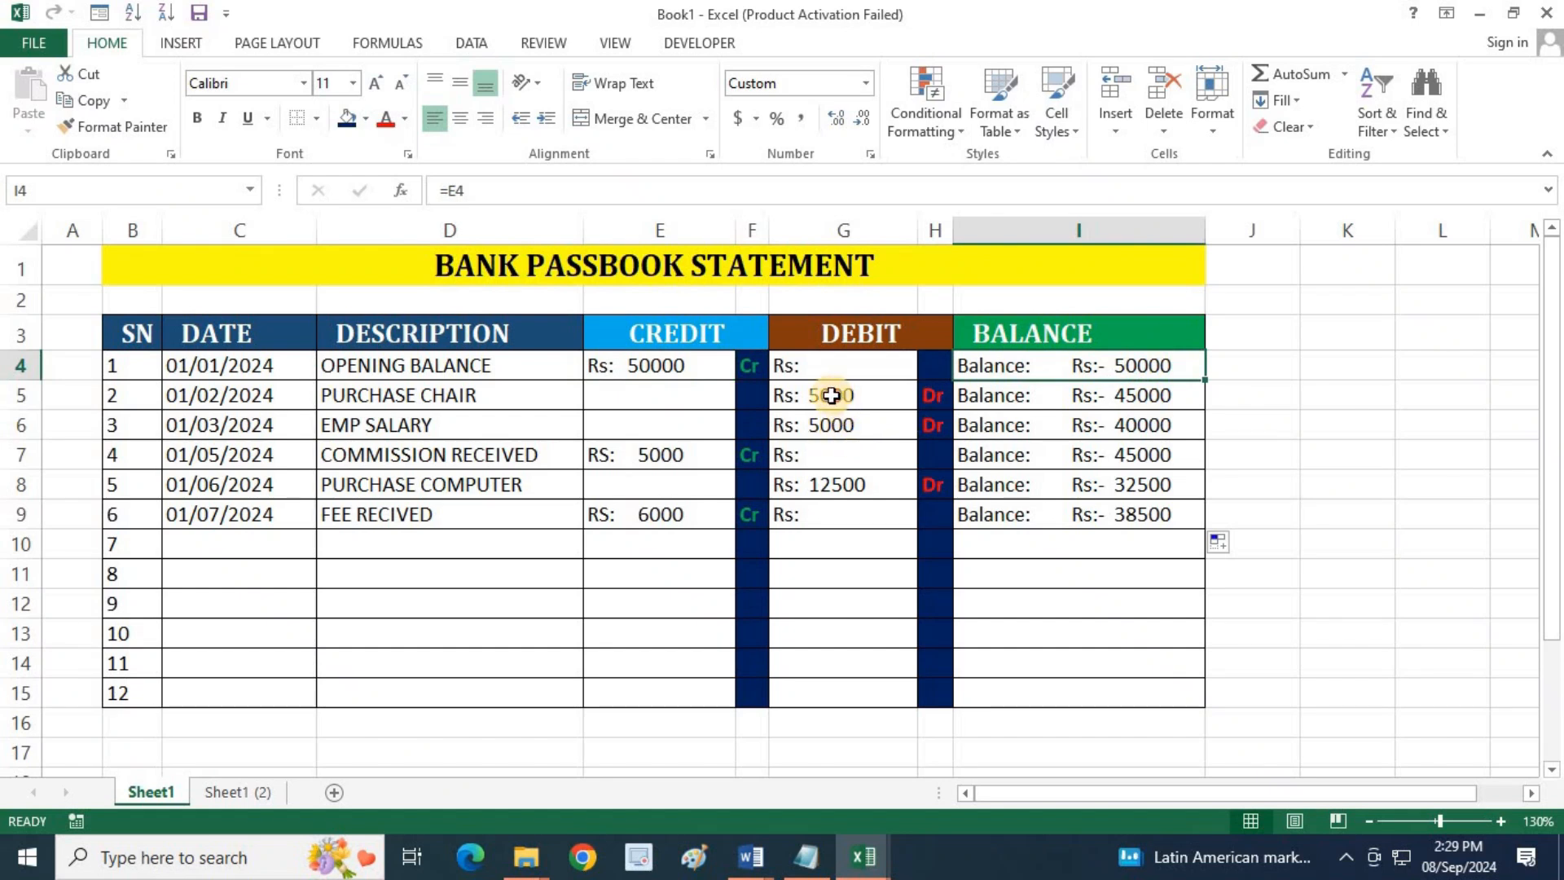
pyautogui.click(830, 396)
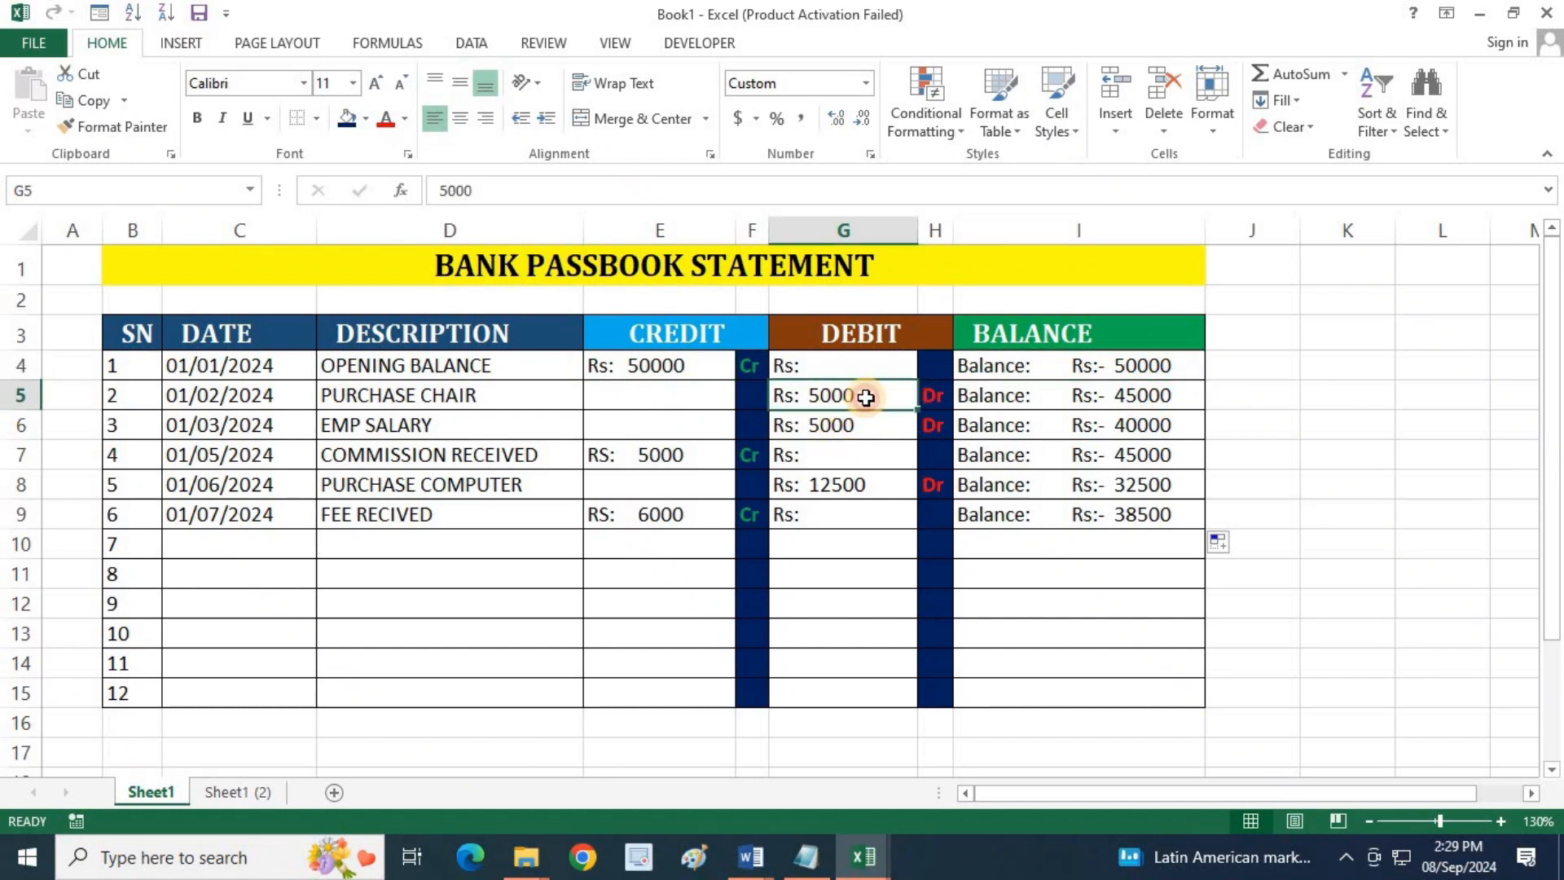
pyautogui.click(1142, 403)
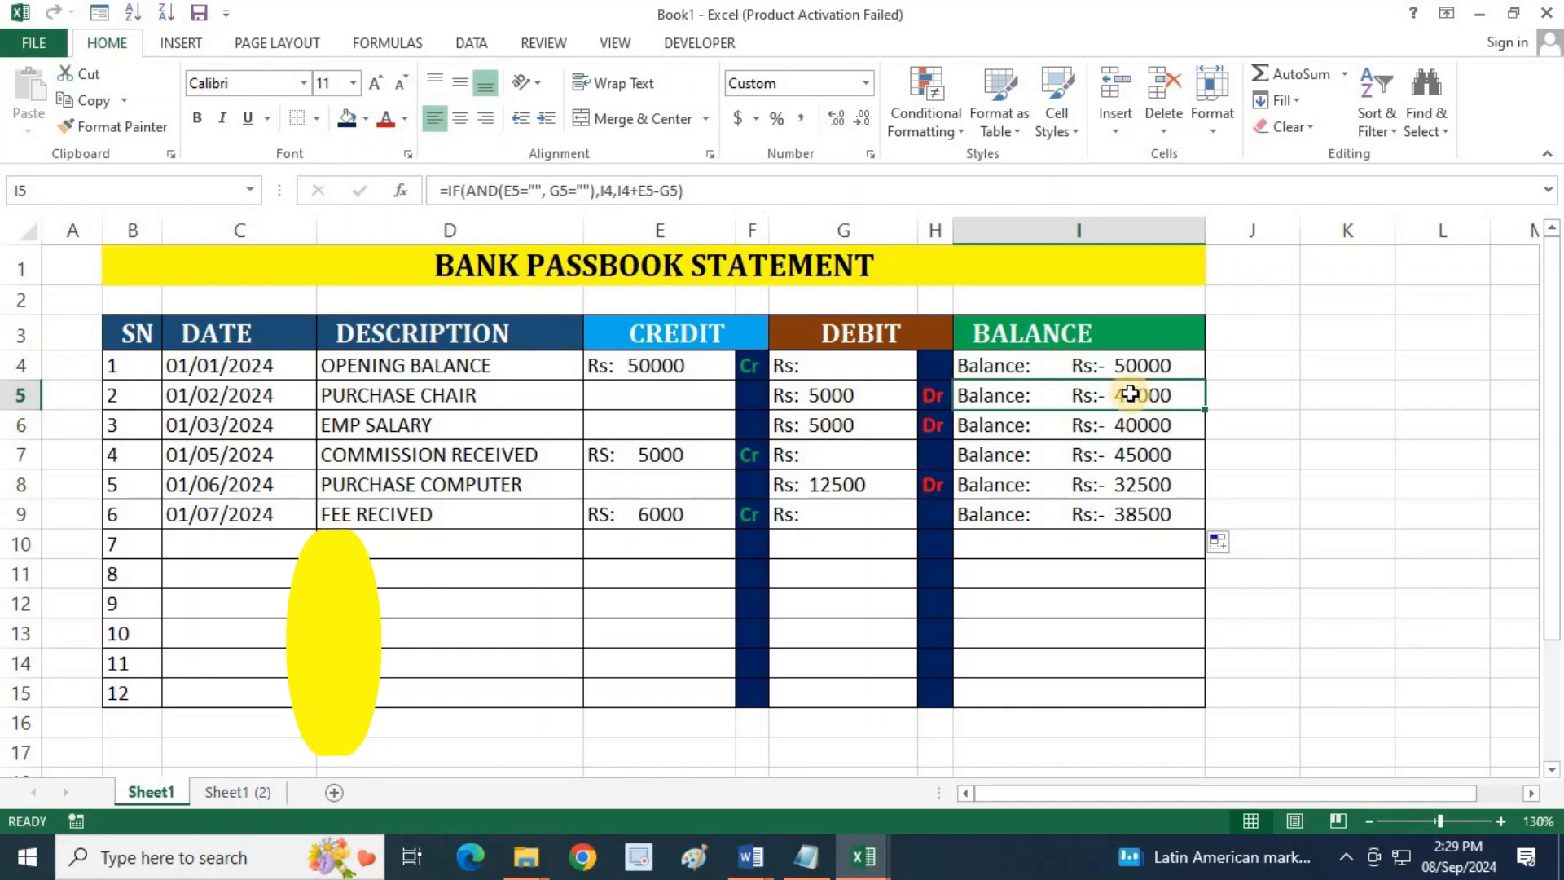
pyautogui.click(1131, 363)
pyautogui.moveTo(428, 370); pyautogui.dragTo(684, 370)
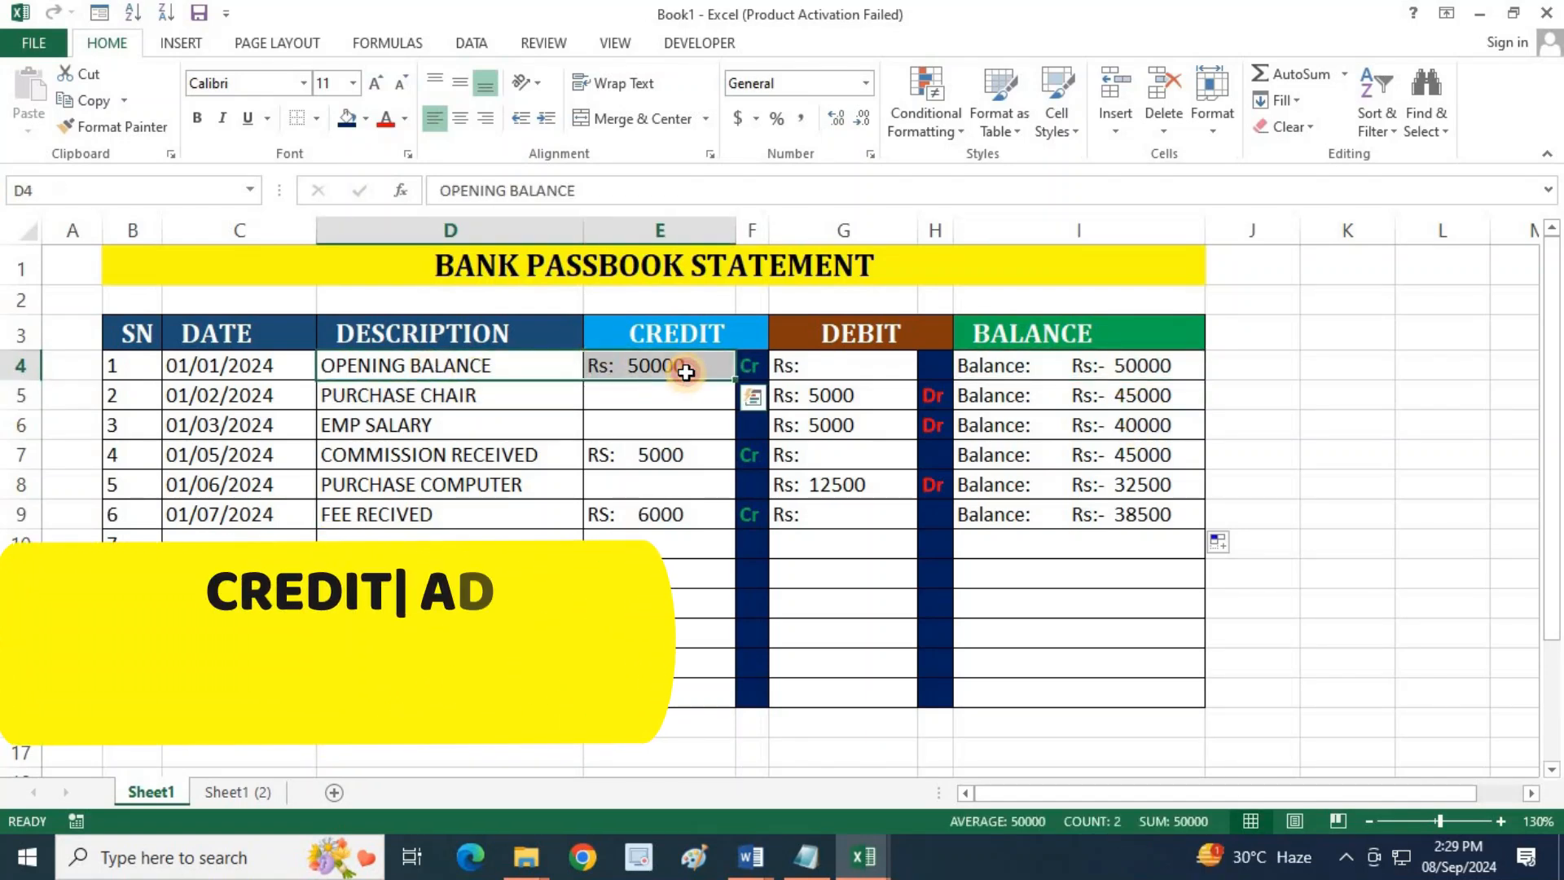
pyautogui.click(686, 371)
pyautogui.click(1188, 366)
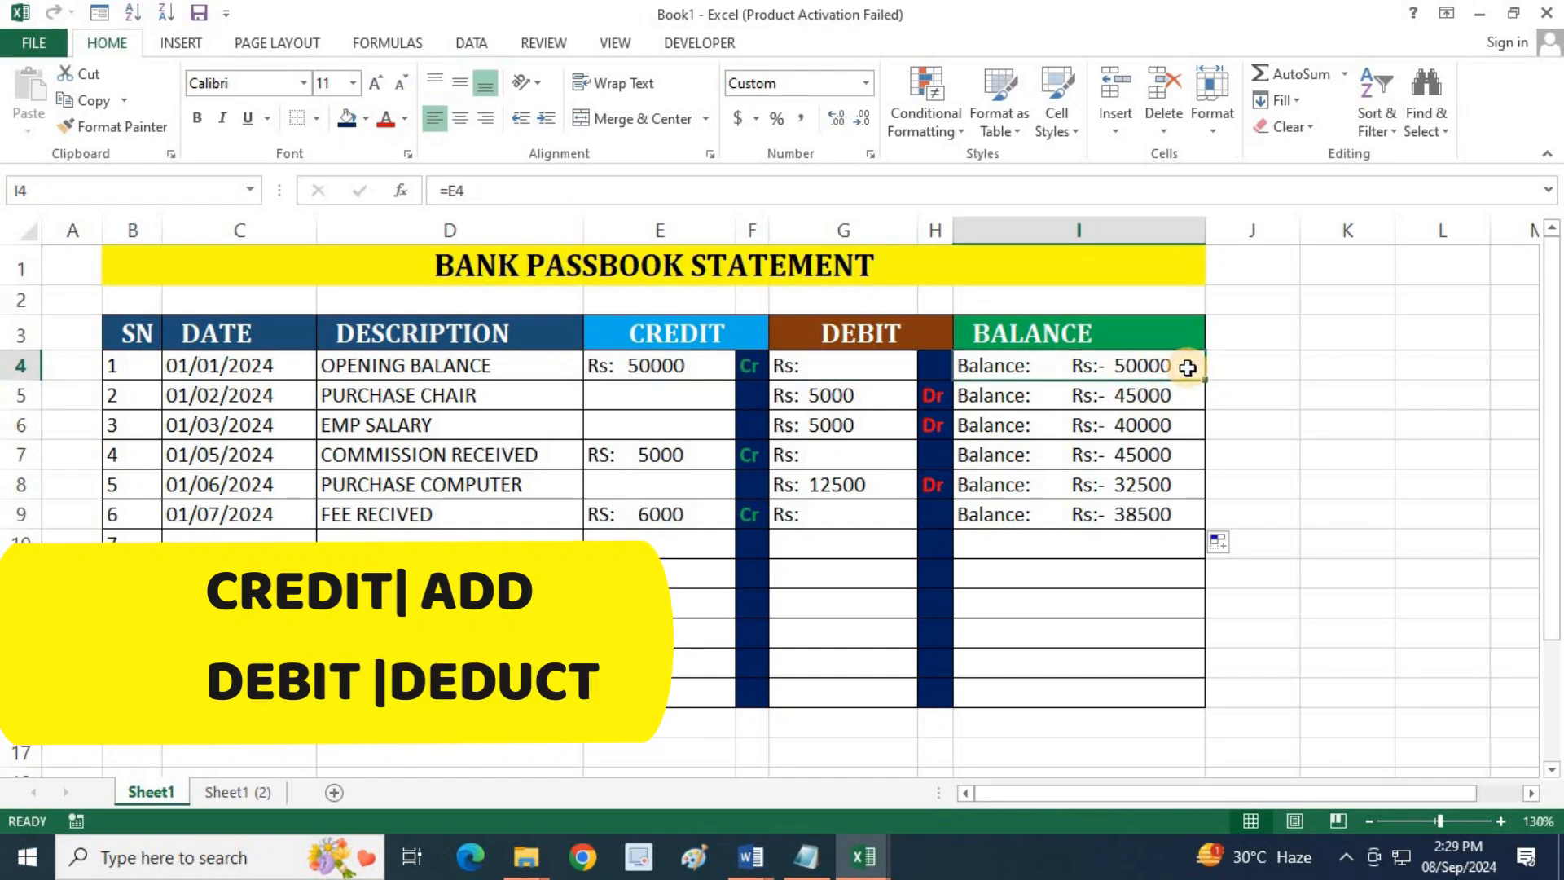
pyautogui.click(380, 393)
pyautogui.click(826, 399)
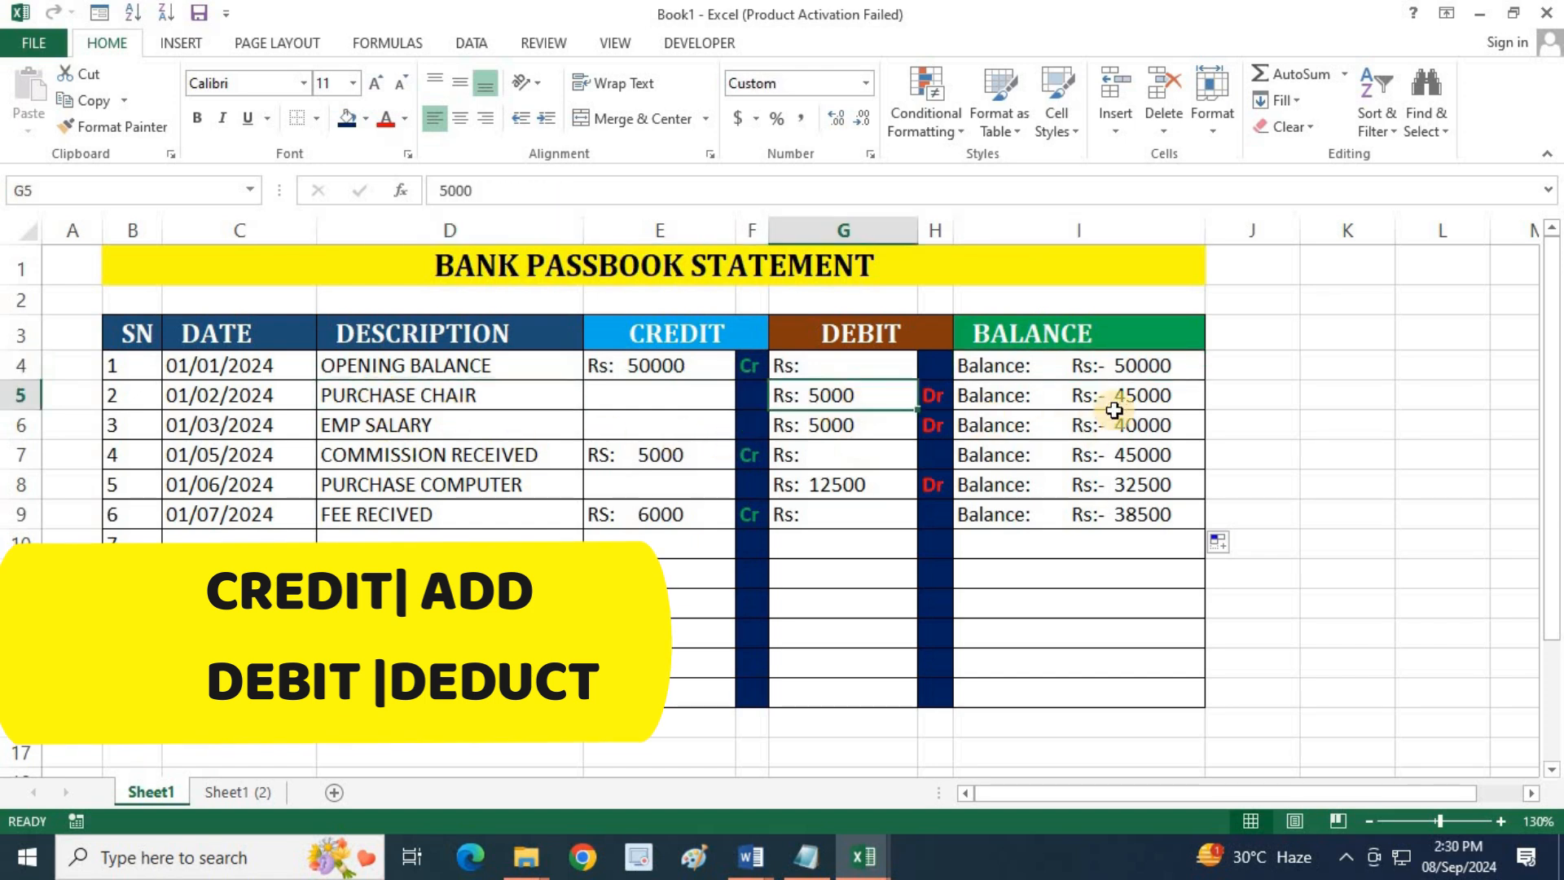
pyautogui.click(1151, 370)
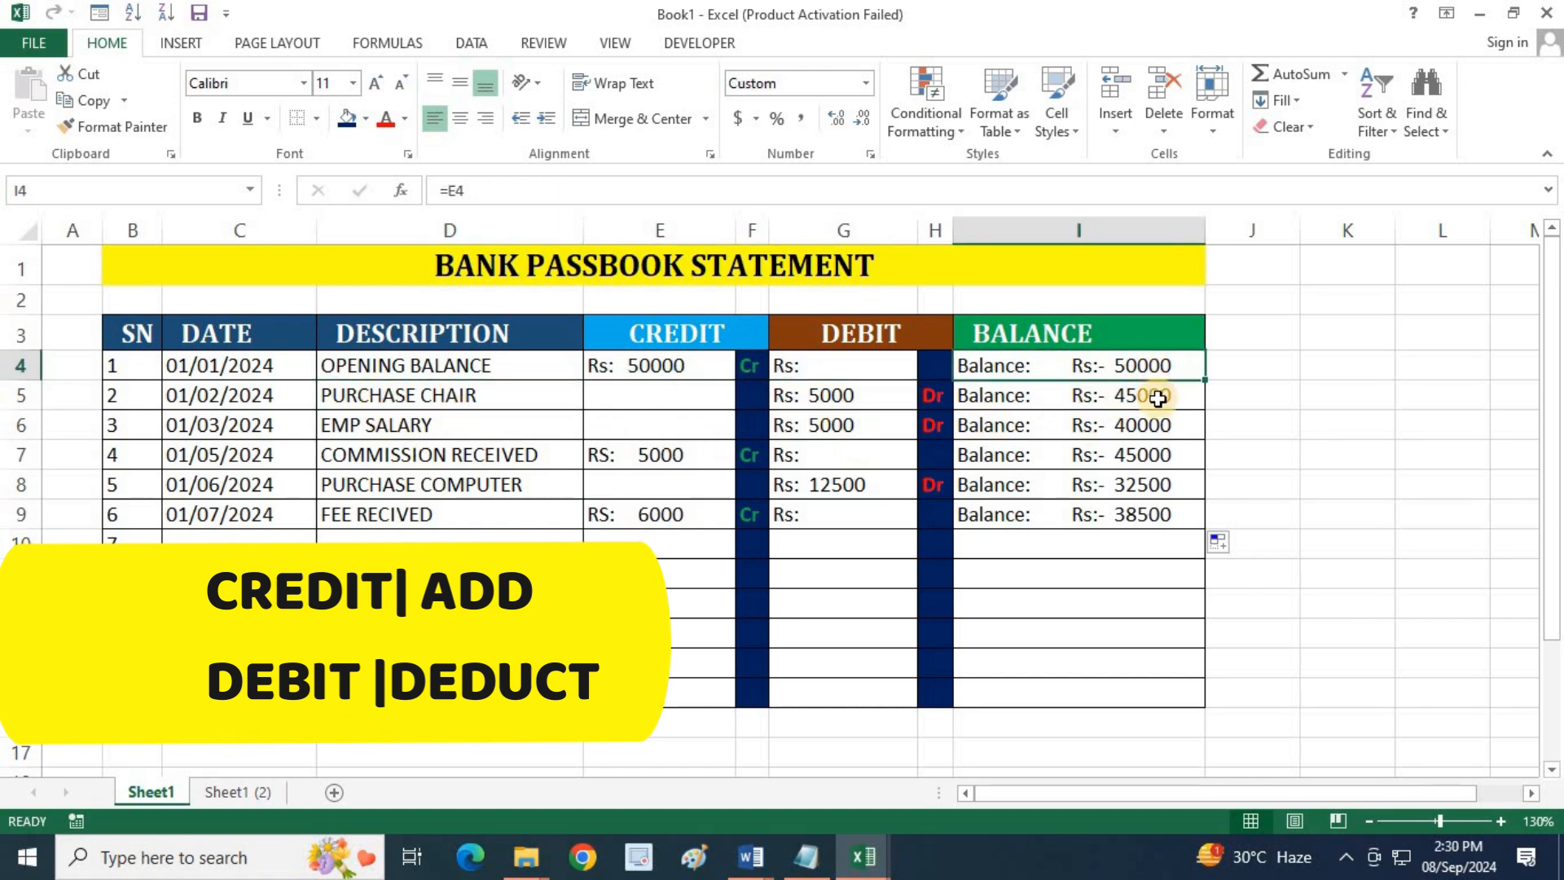
pyautogui.click(1154, 395)
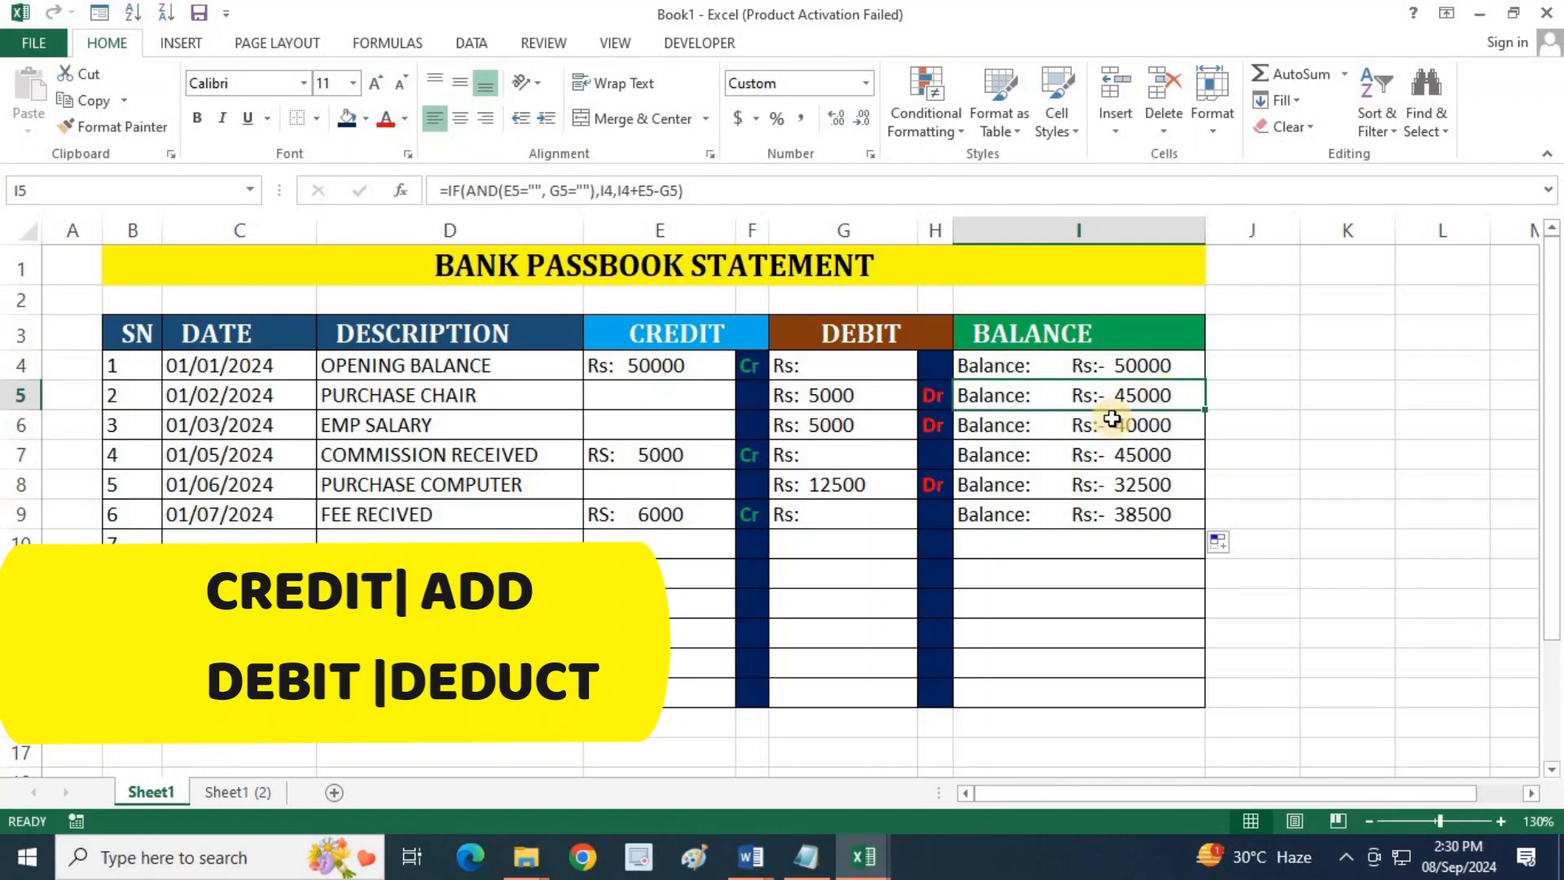
# Check how the EMP SALARY debit and the COMMISSION RECEIVED credit carry into the balances in I6 and I7
pyautogui.click(461, 430)
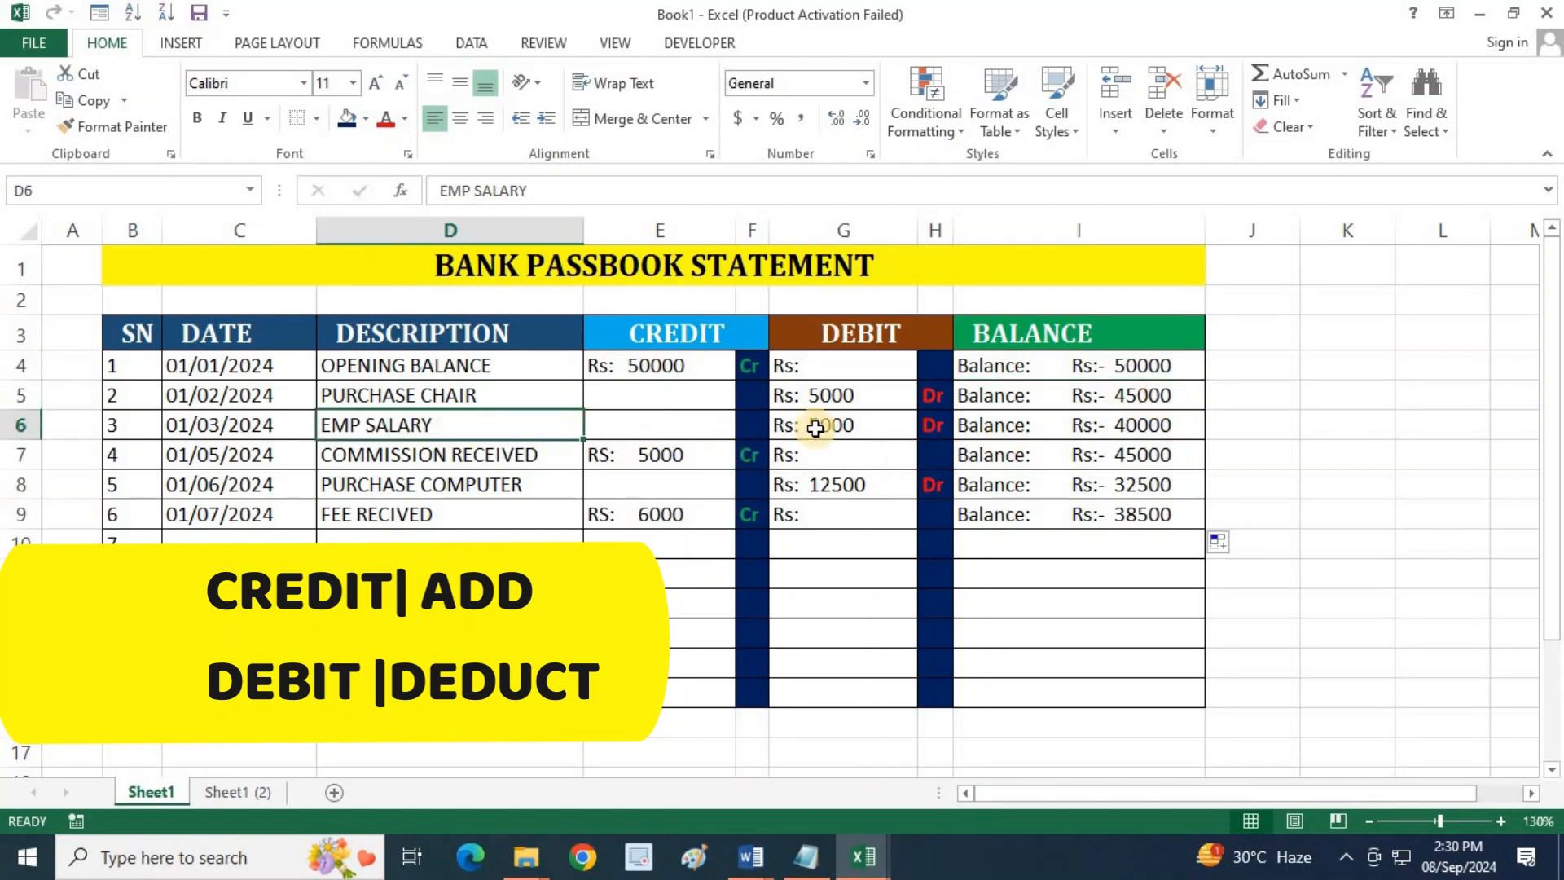
pyautogui.click(838, 423)
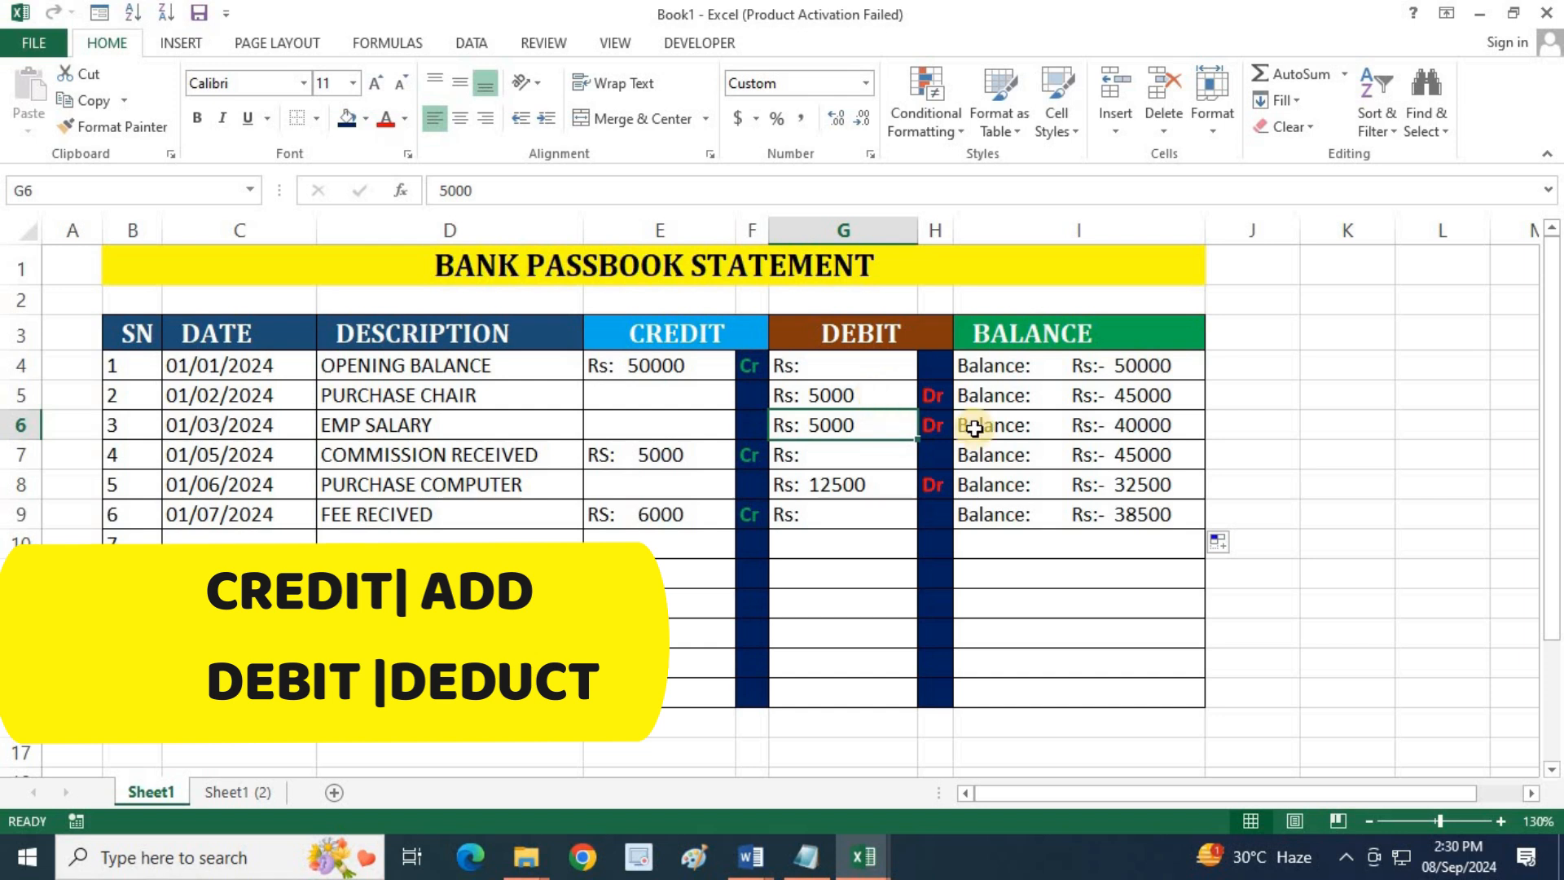
pyautogui.click(1138, 423)
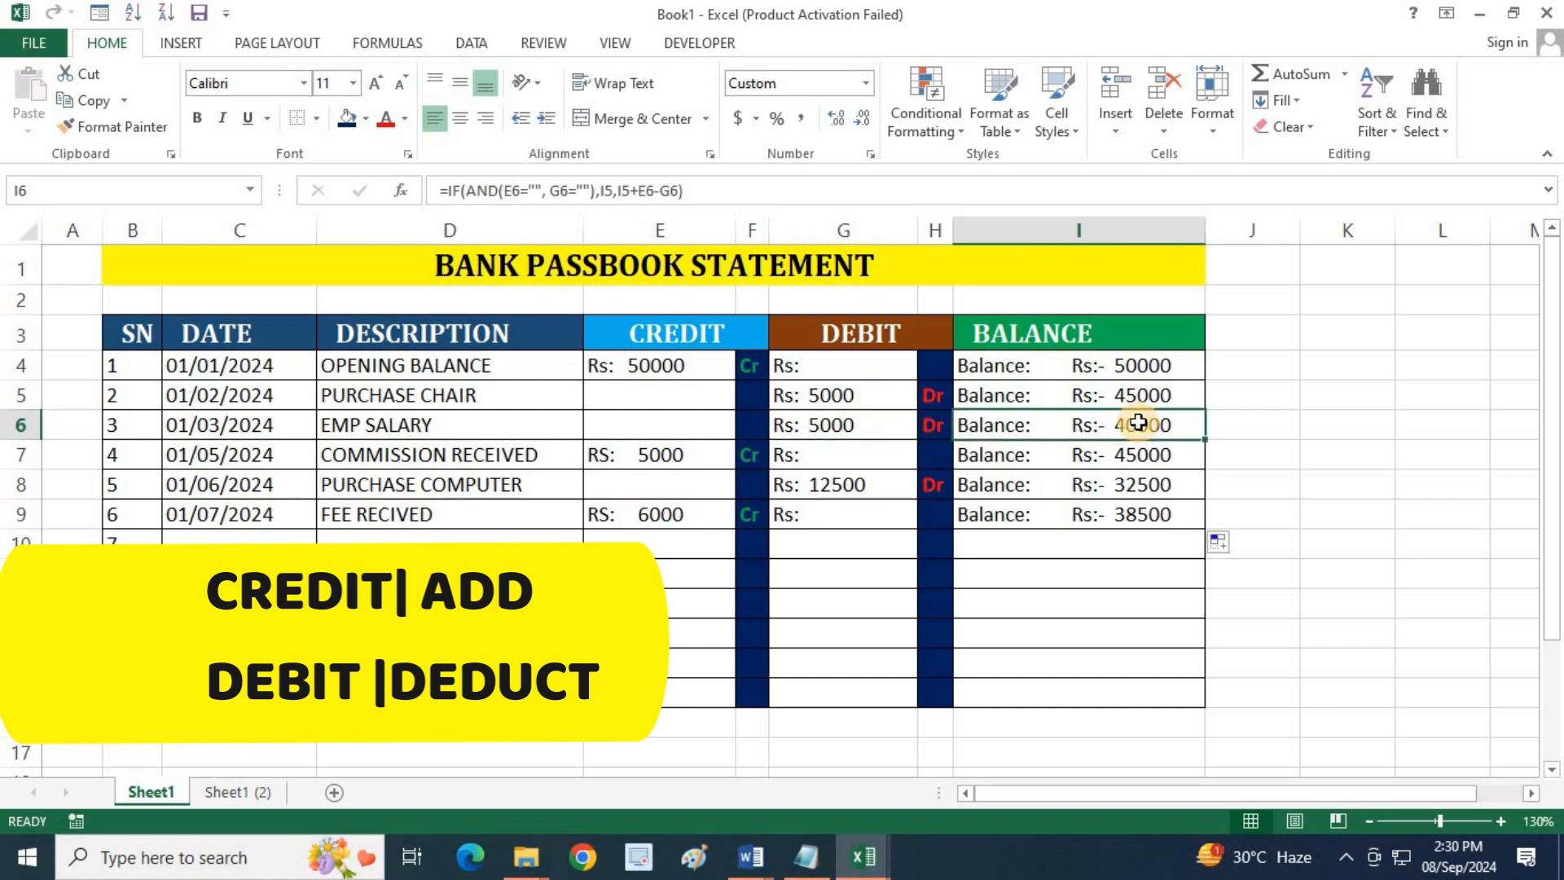
pyautogui.click(1151, 363)
pyautogui.click(831, 426)
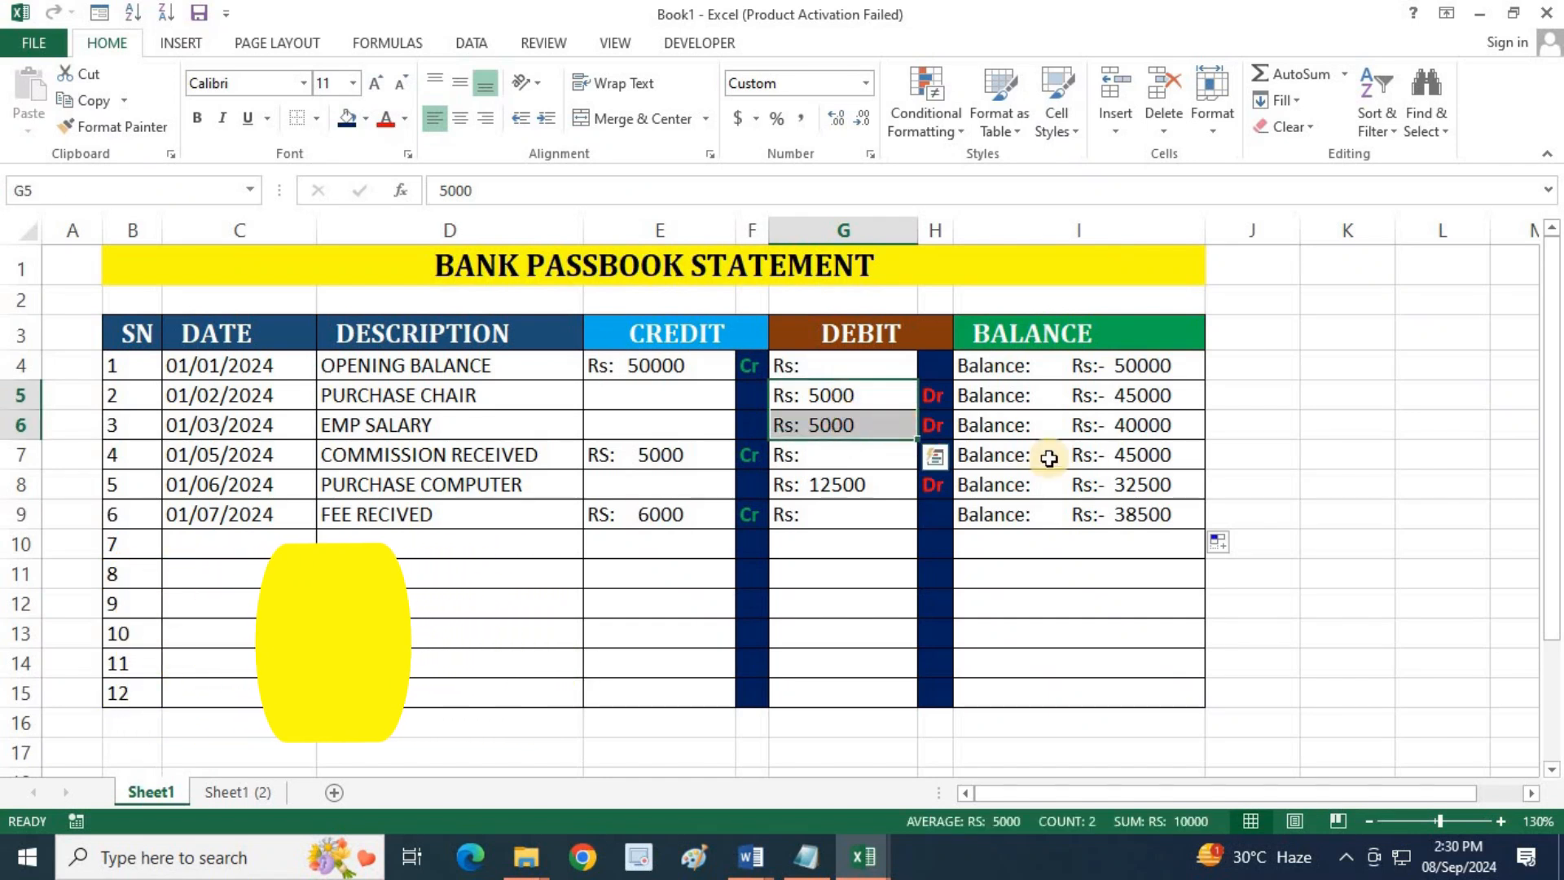
pyautogui.click(1134, 429)
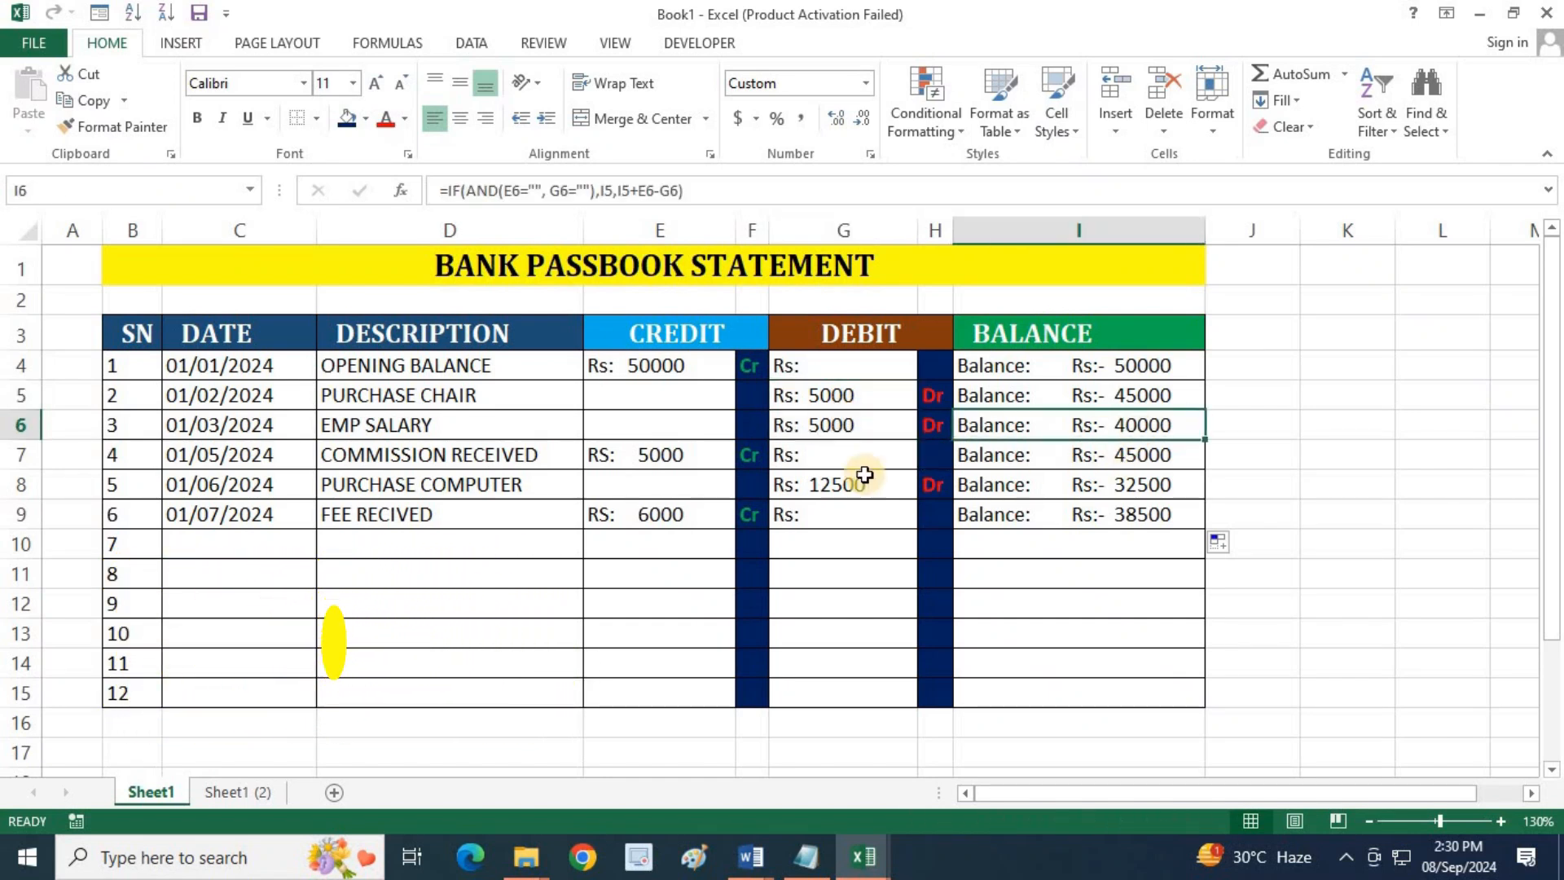
pyautogui.click(653, 457)
pyautogui.click(1129, 455)
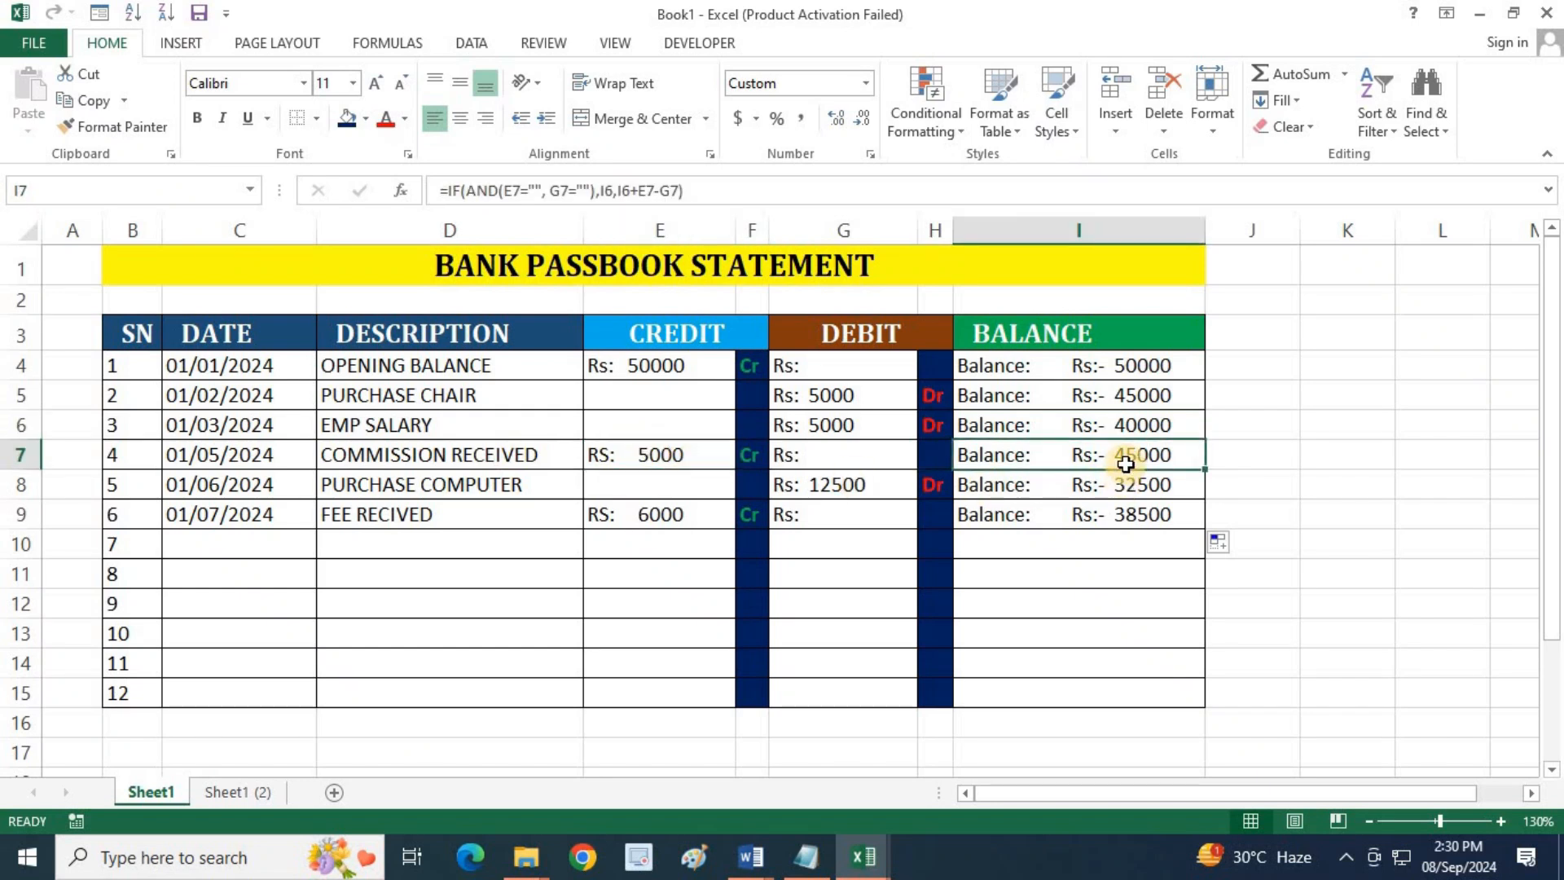
pyautogui.click(1132, 429)
pyautogui.click(1132, 455)
# Check how the PURCHASE COMPUTER debit and the FEE RECIVED credit carry into the balances in I8 and I9
pyautogui.click(460, 486)
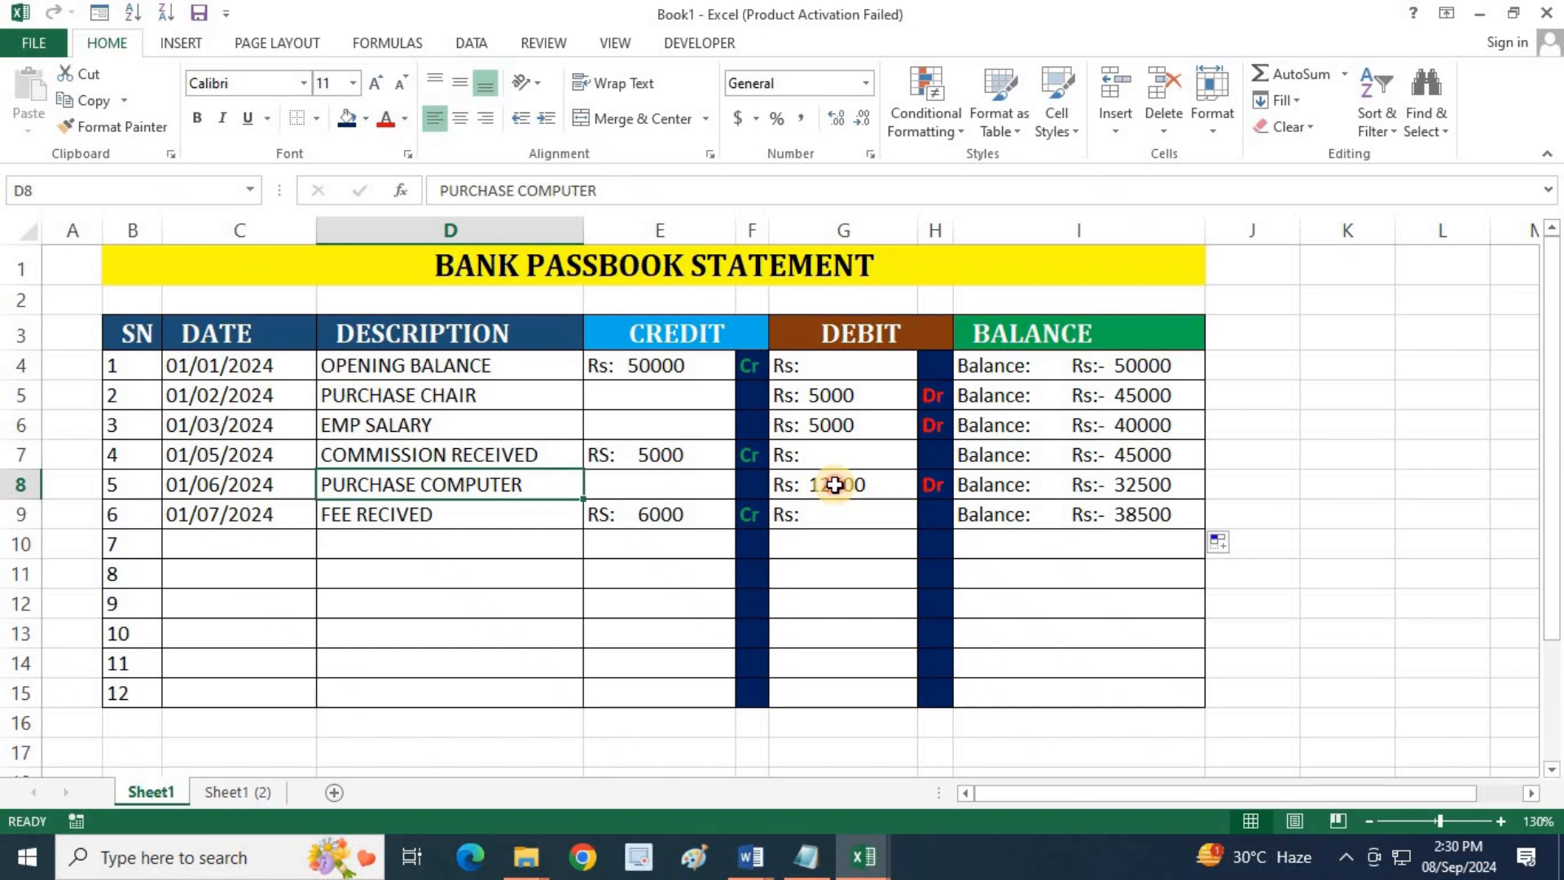
pyautogui.click(835, 484)
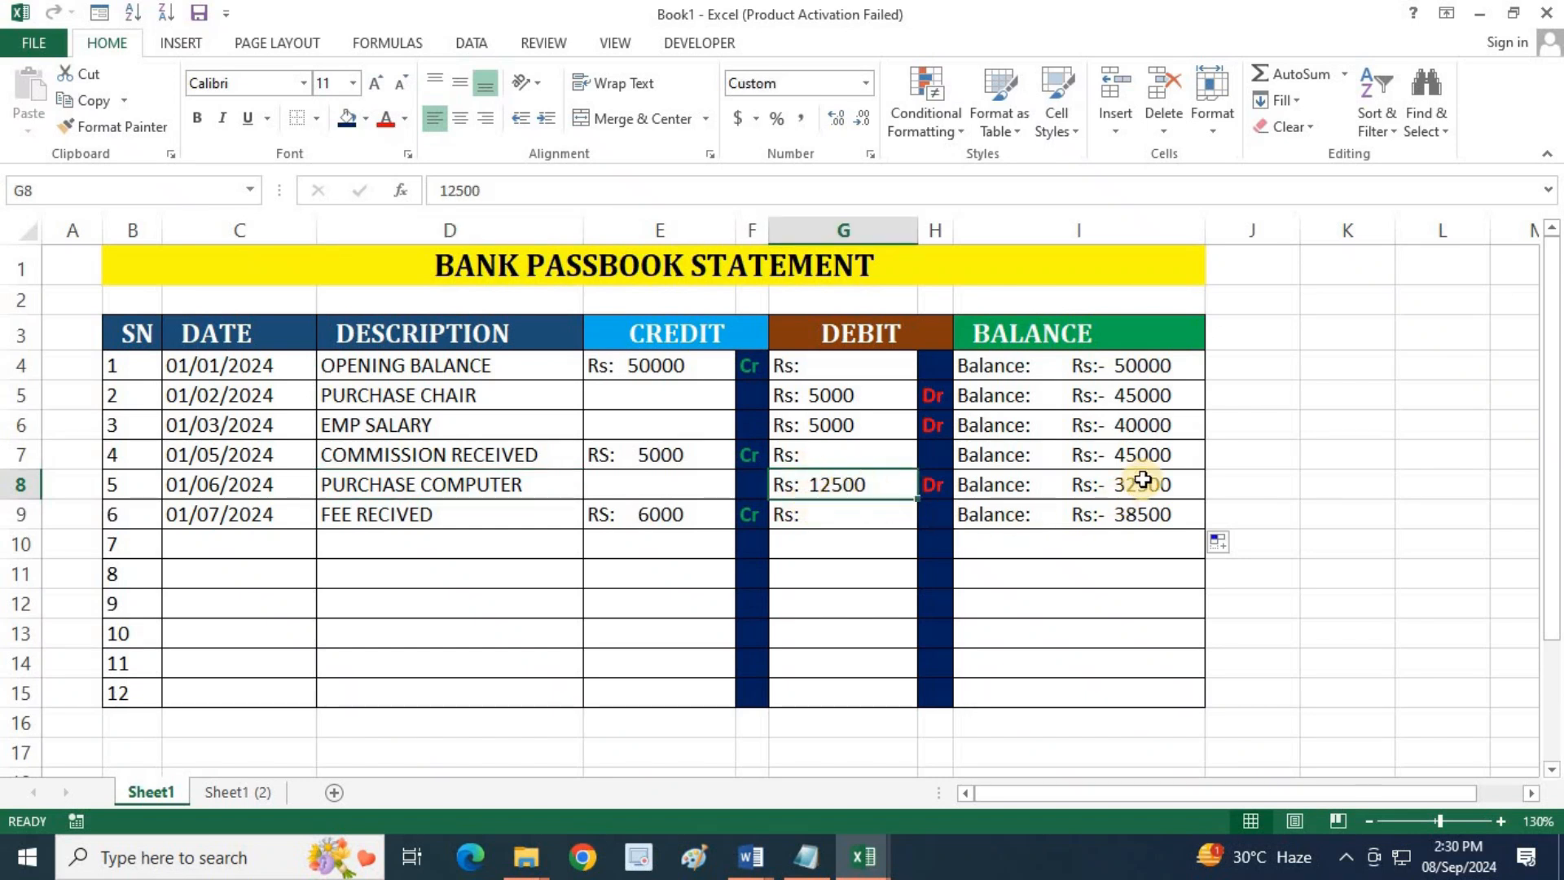
pyautogui.click(1150, 456)
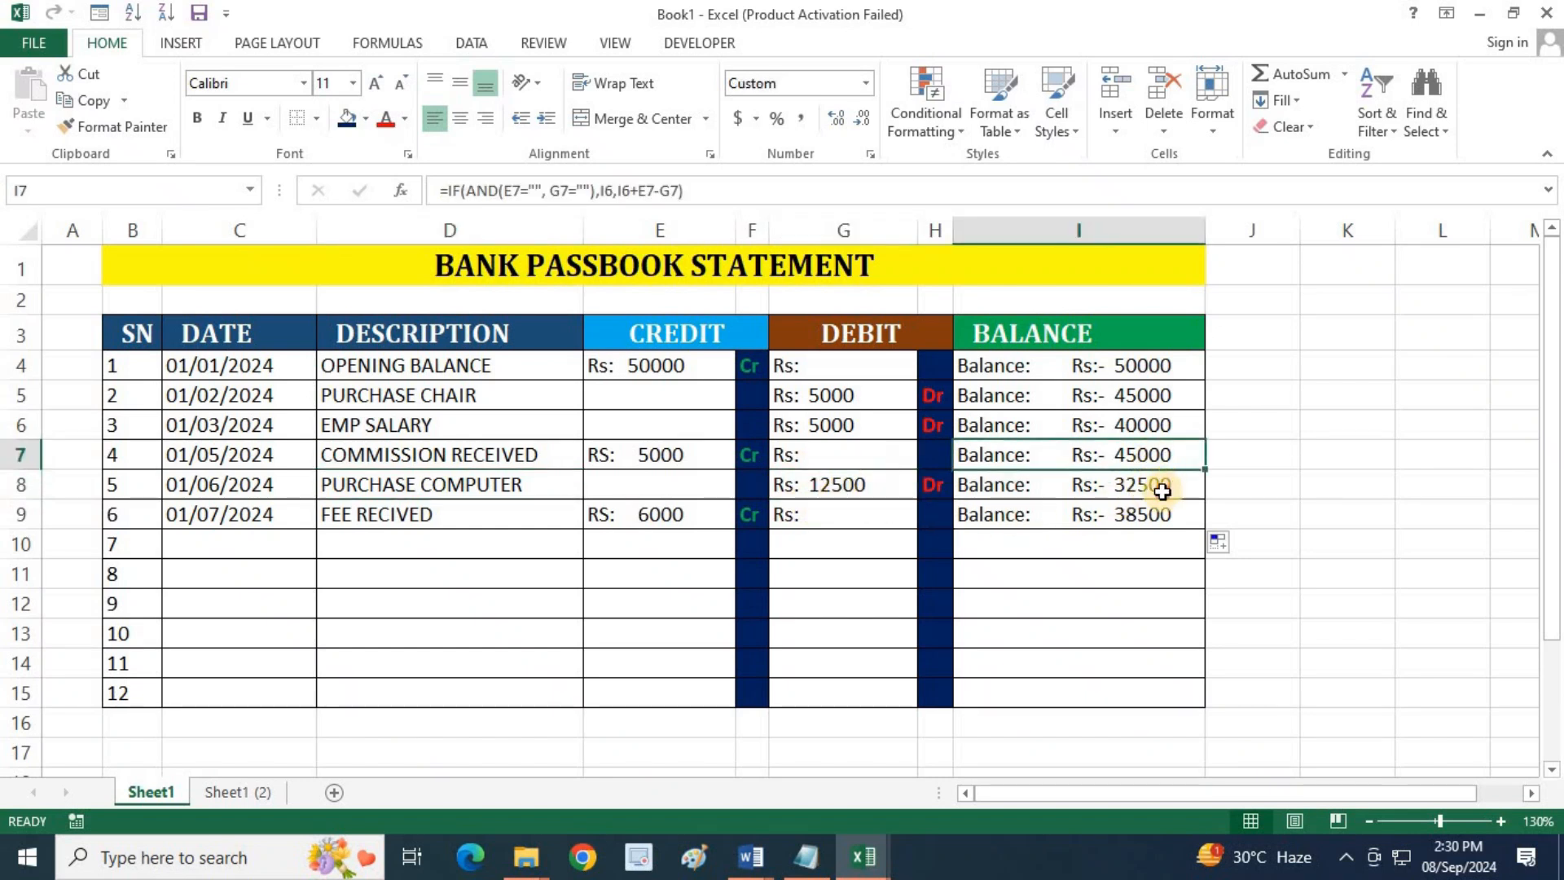
pyautogui.click(1162, 491)
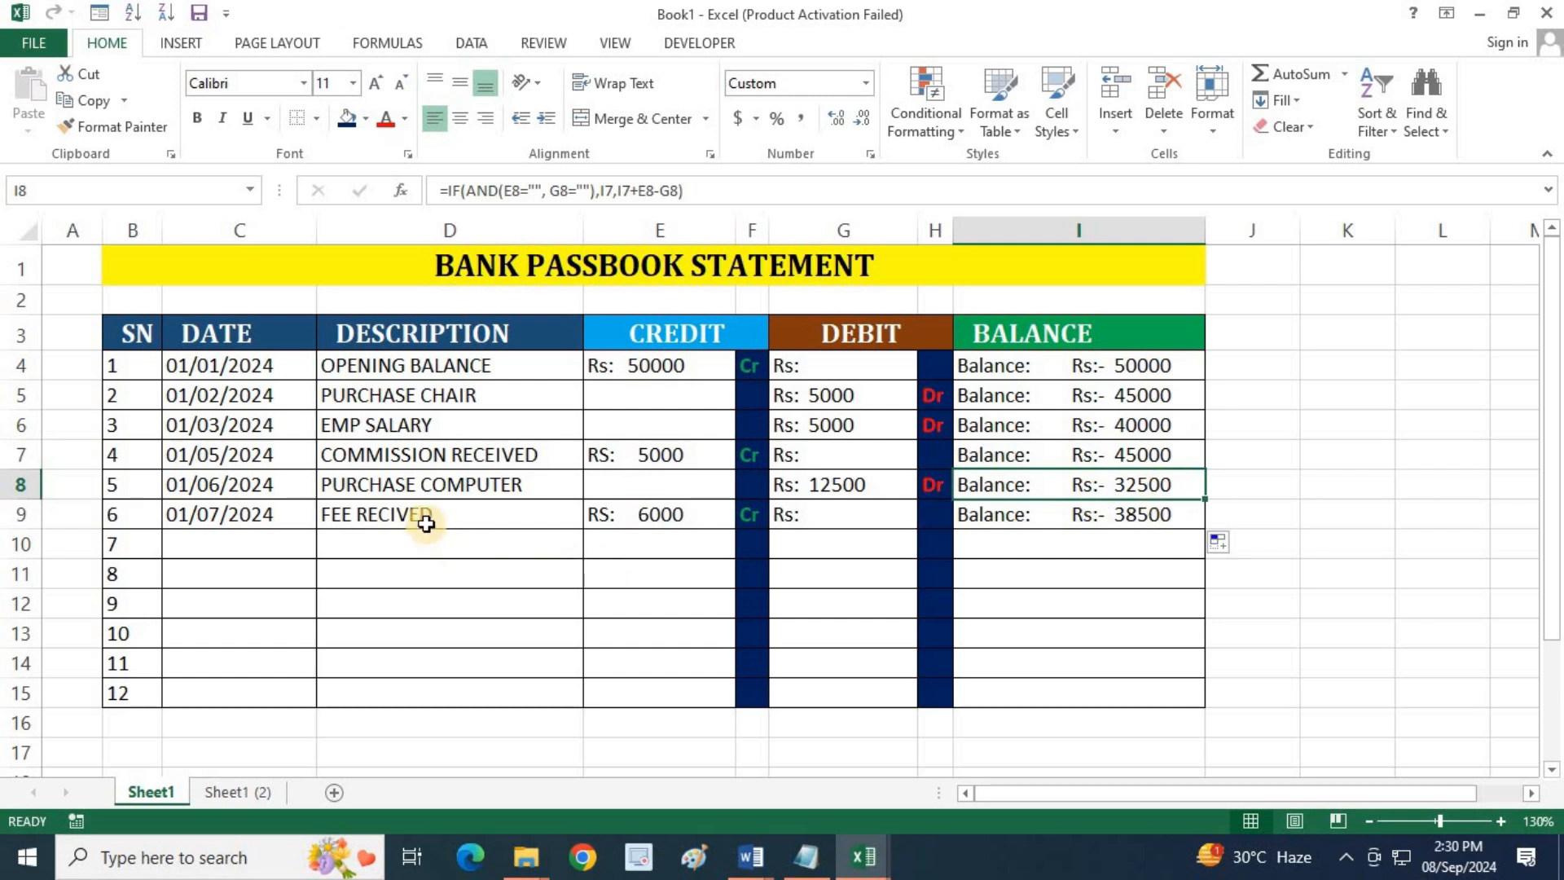
pyautogui.click(424, 518)
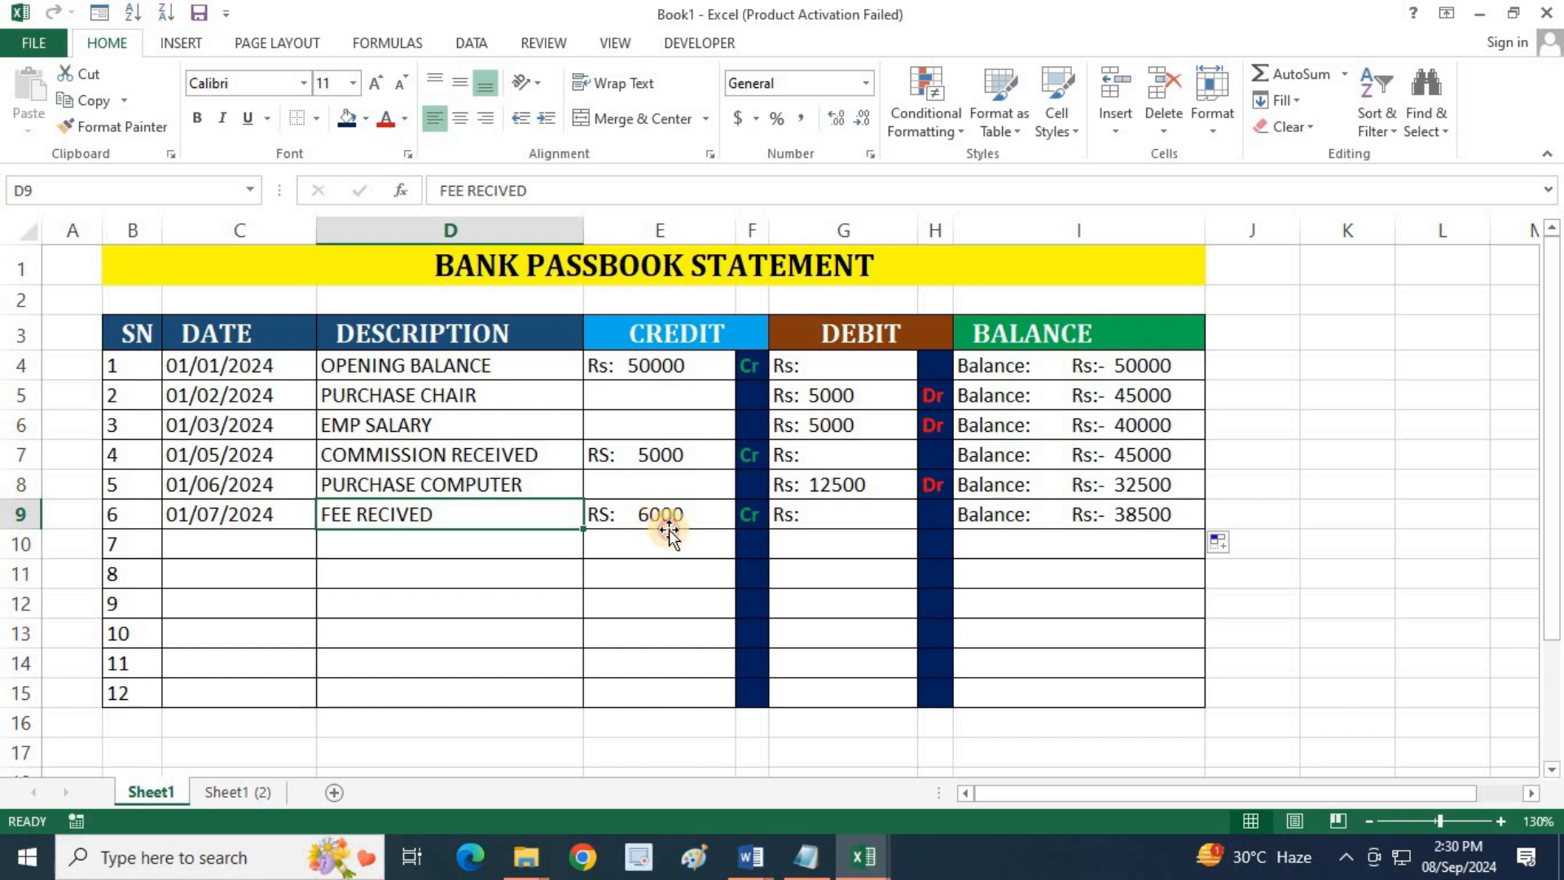
pyautogui.click(658, 518)
pyautogui.click(1132, 519)
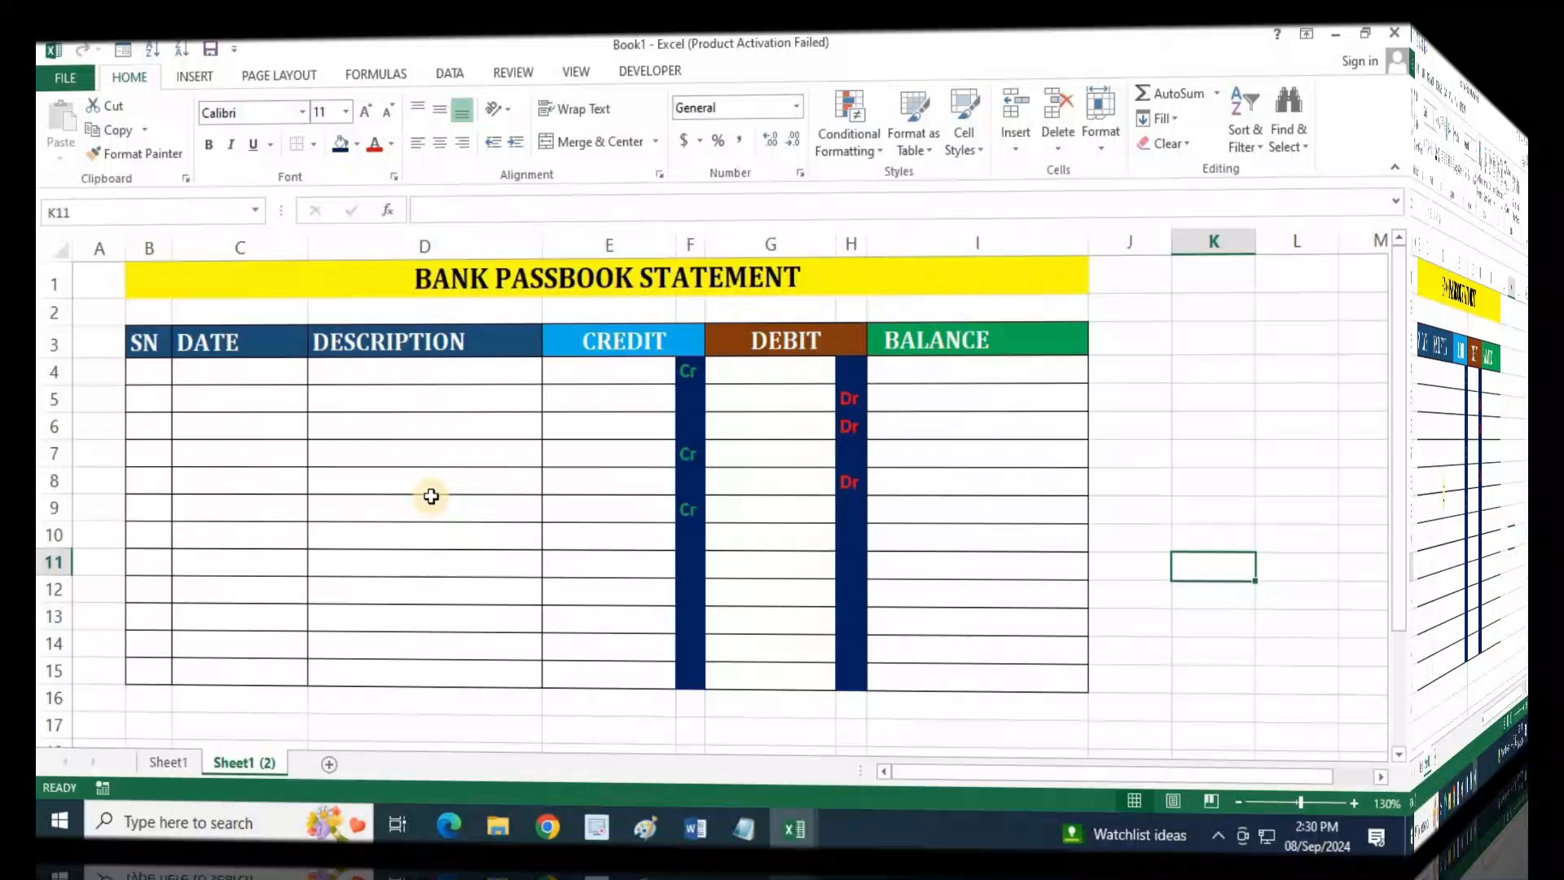
# Enter BN101 as the first serial number in B4 of the blank passbook and widen the SN column to fit it
pyautogui.click(407, 502)
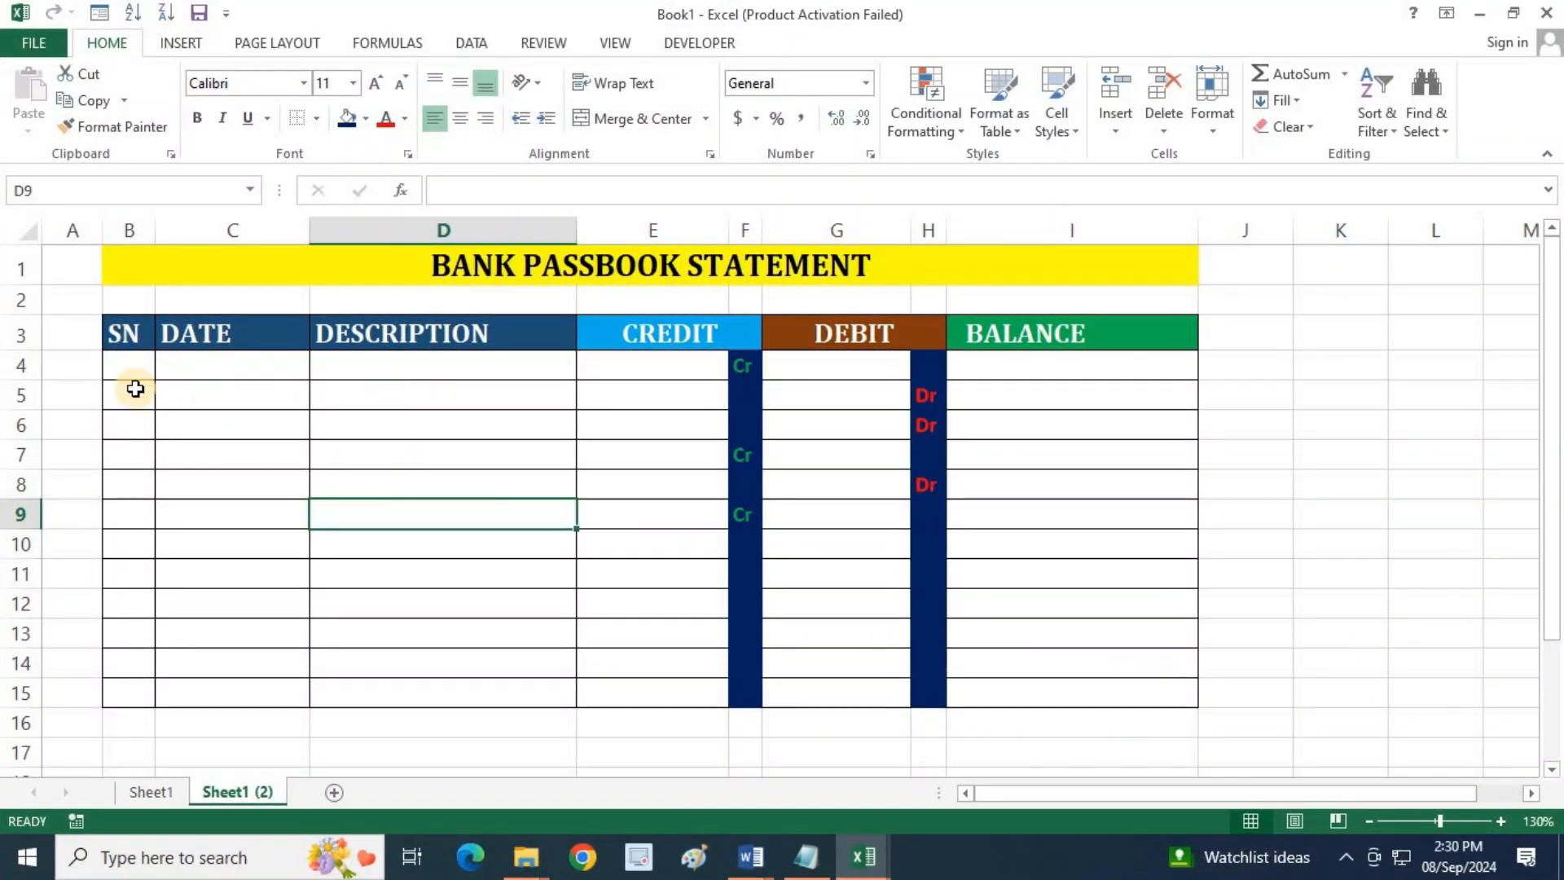
pyautogui.click(129, 364)
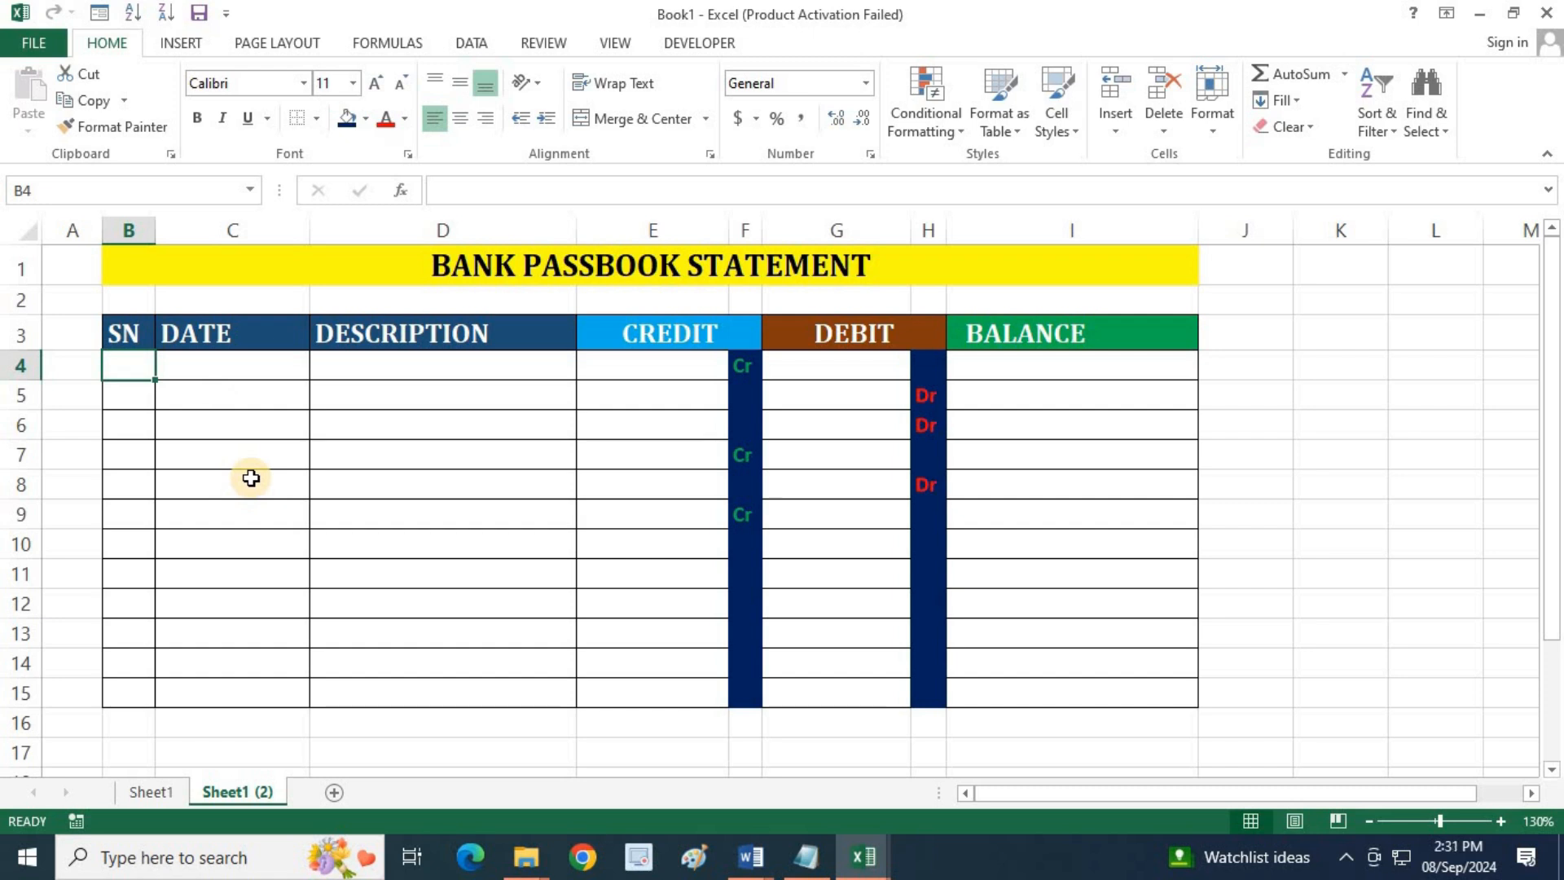
pyautogui.write('BN101')
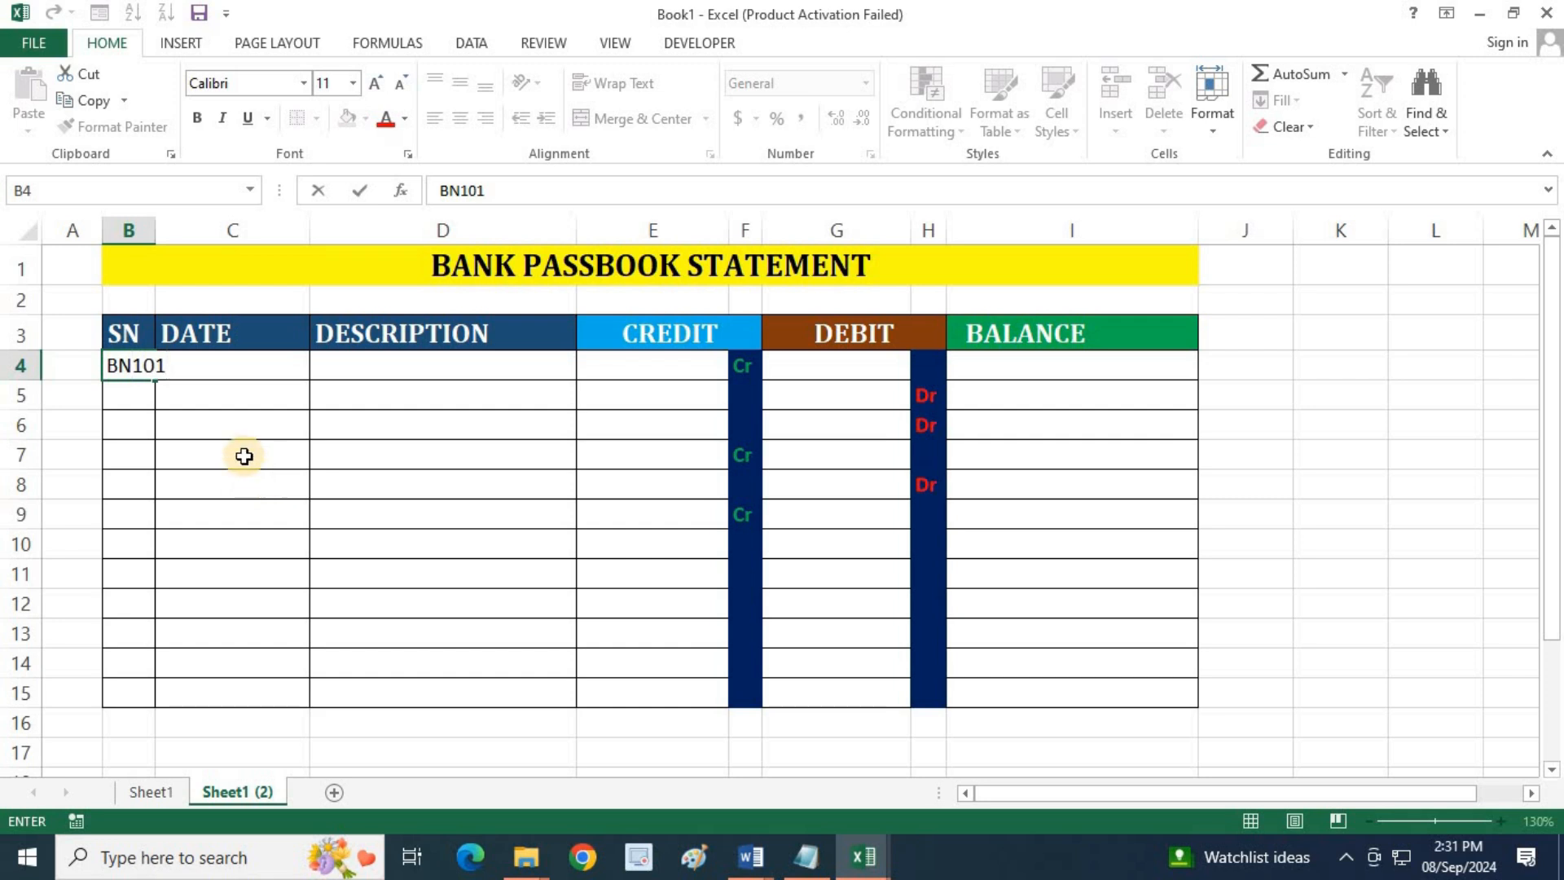
pyautogui.click(237, 453)
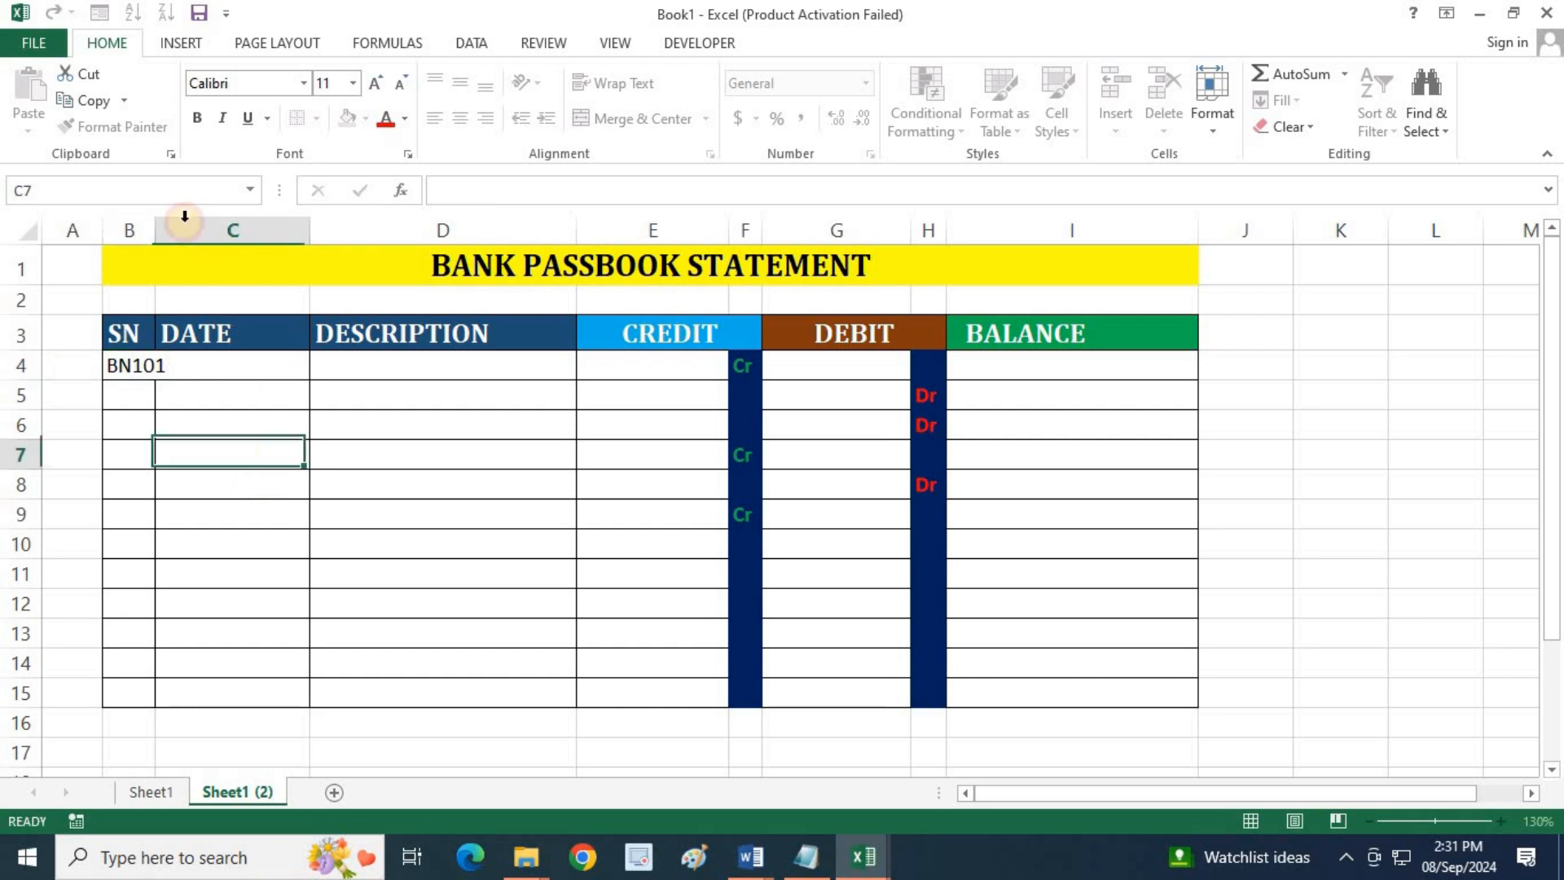
pyautogui.moveTo(153, 228); pyautogui.dragTo(185, 223)
# Fill in the BN101 entry with the date 01-09-2024 in C4 and the description "Open A Bank Ac in HDFC" in D4
pyautogui.click(238, 362)
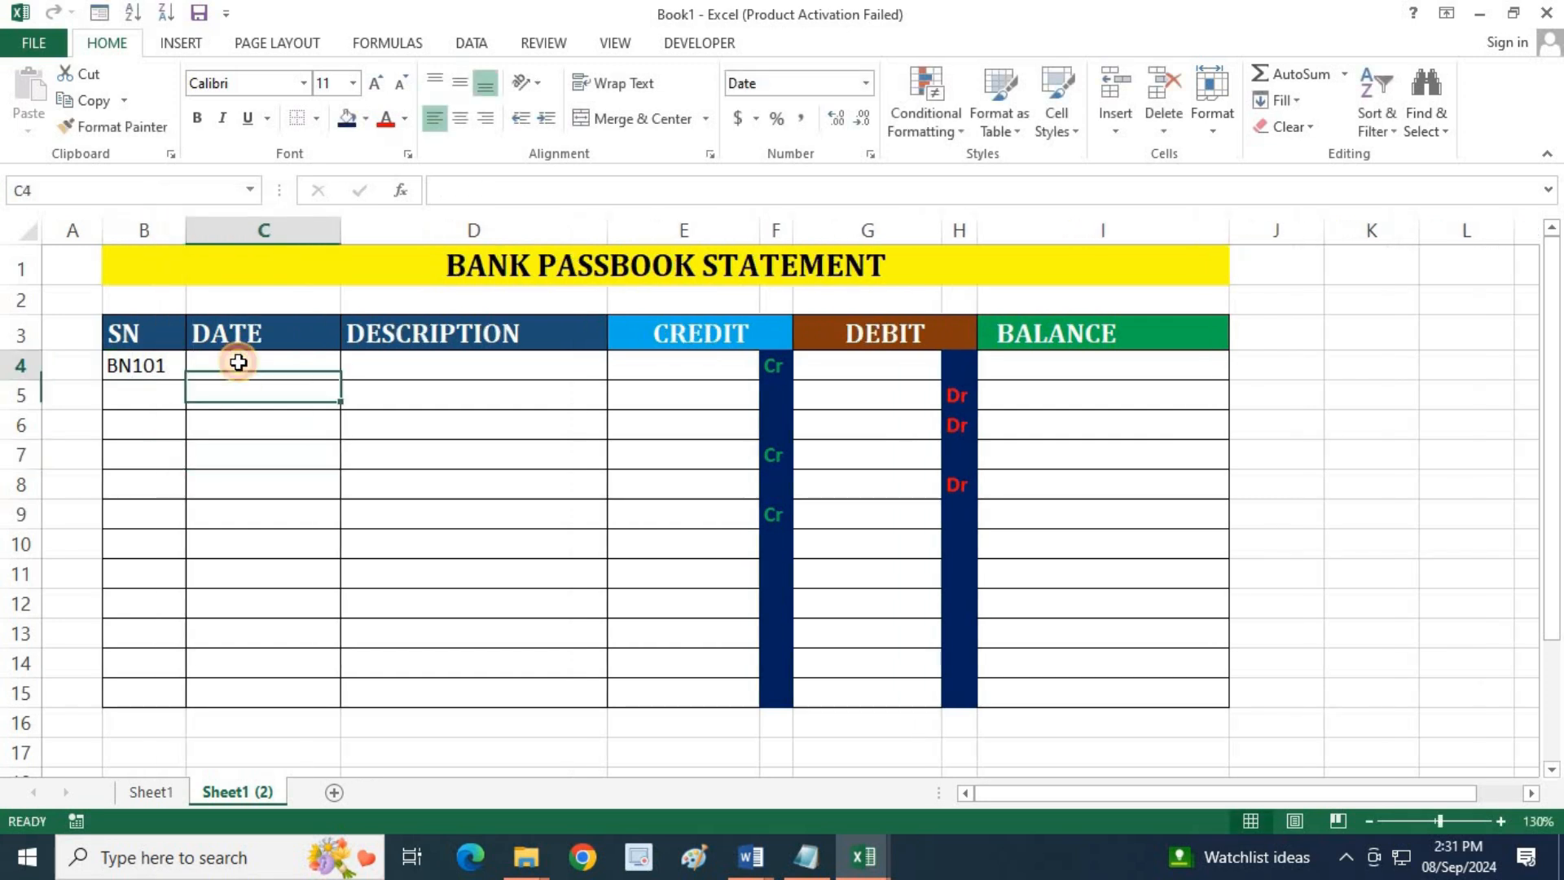
pyautogui.write('01-09-202')
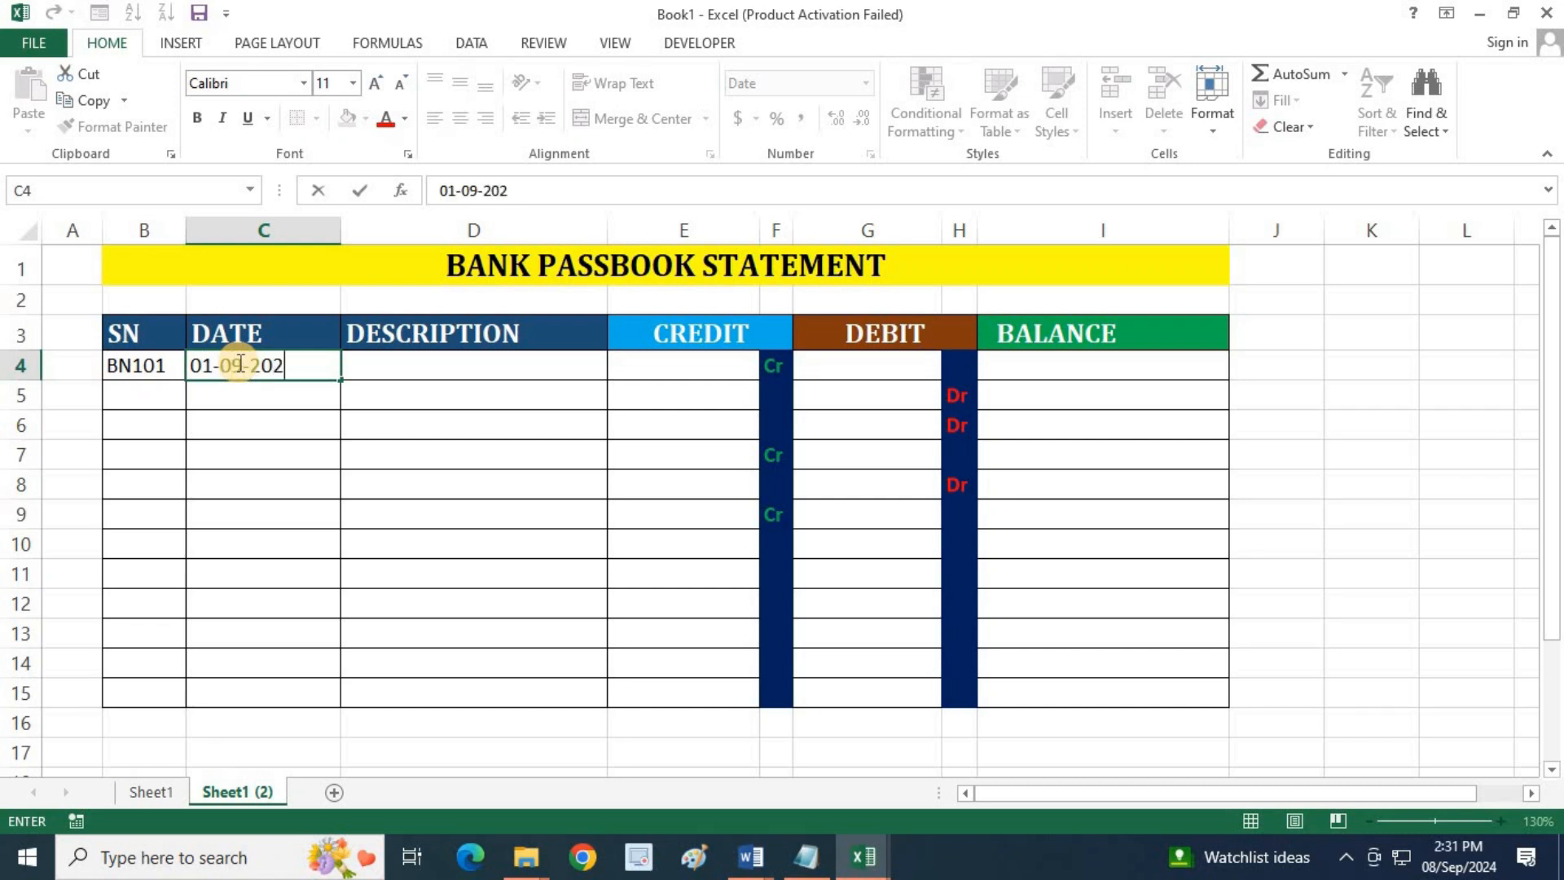
pyautogui.write('4')
pyautogui.press('Tab')
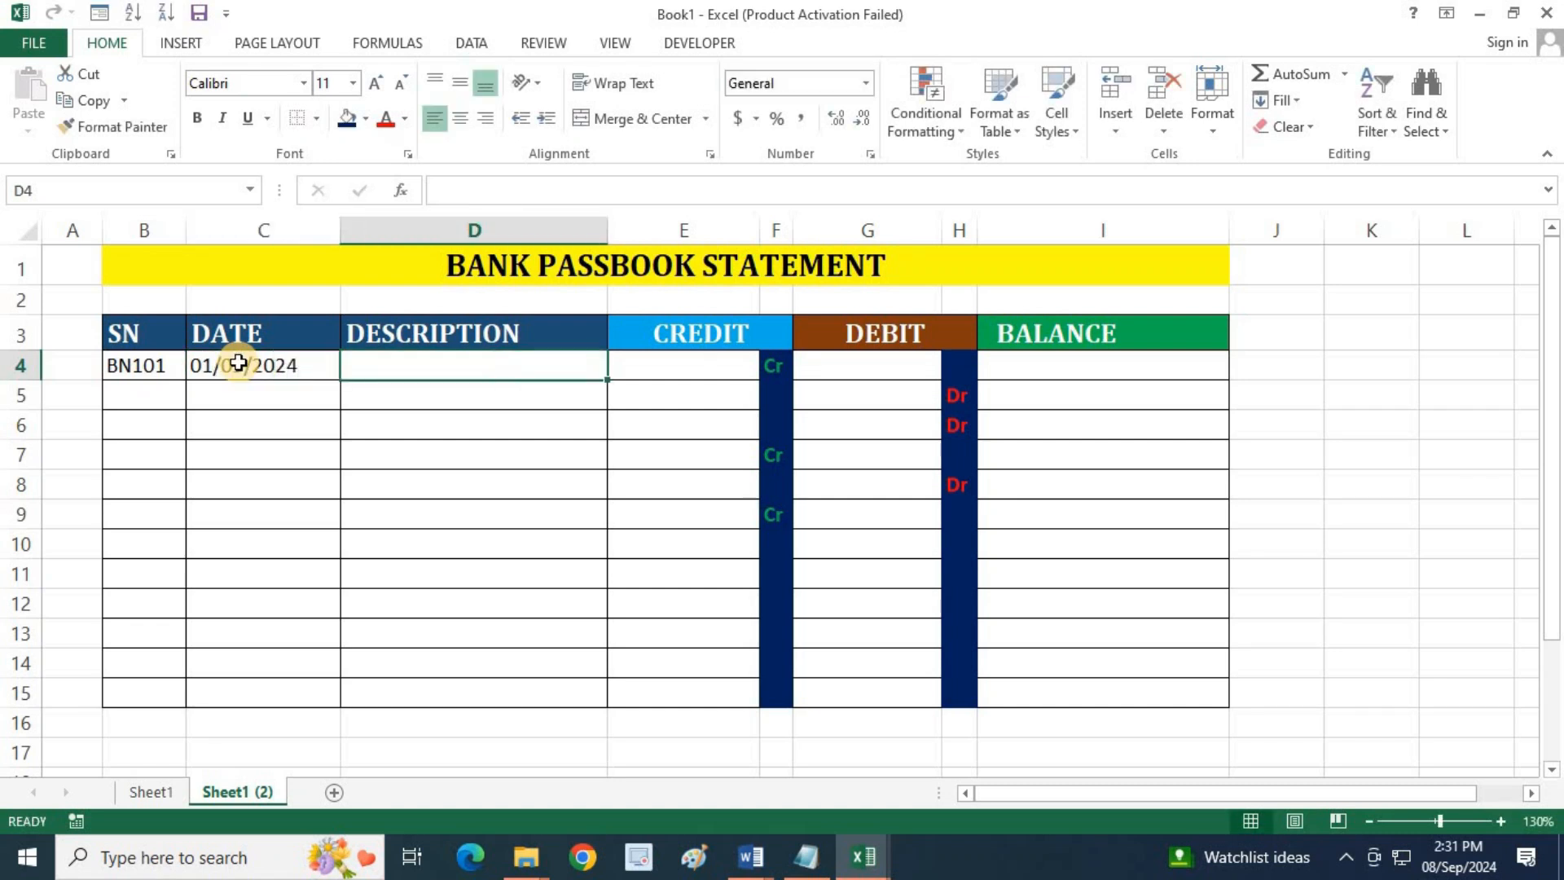
pyautogui.write('oP')
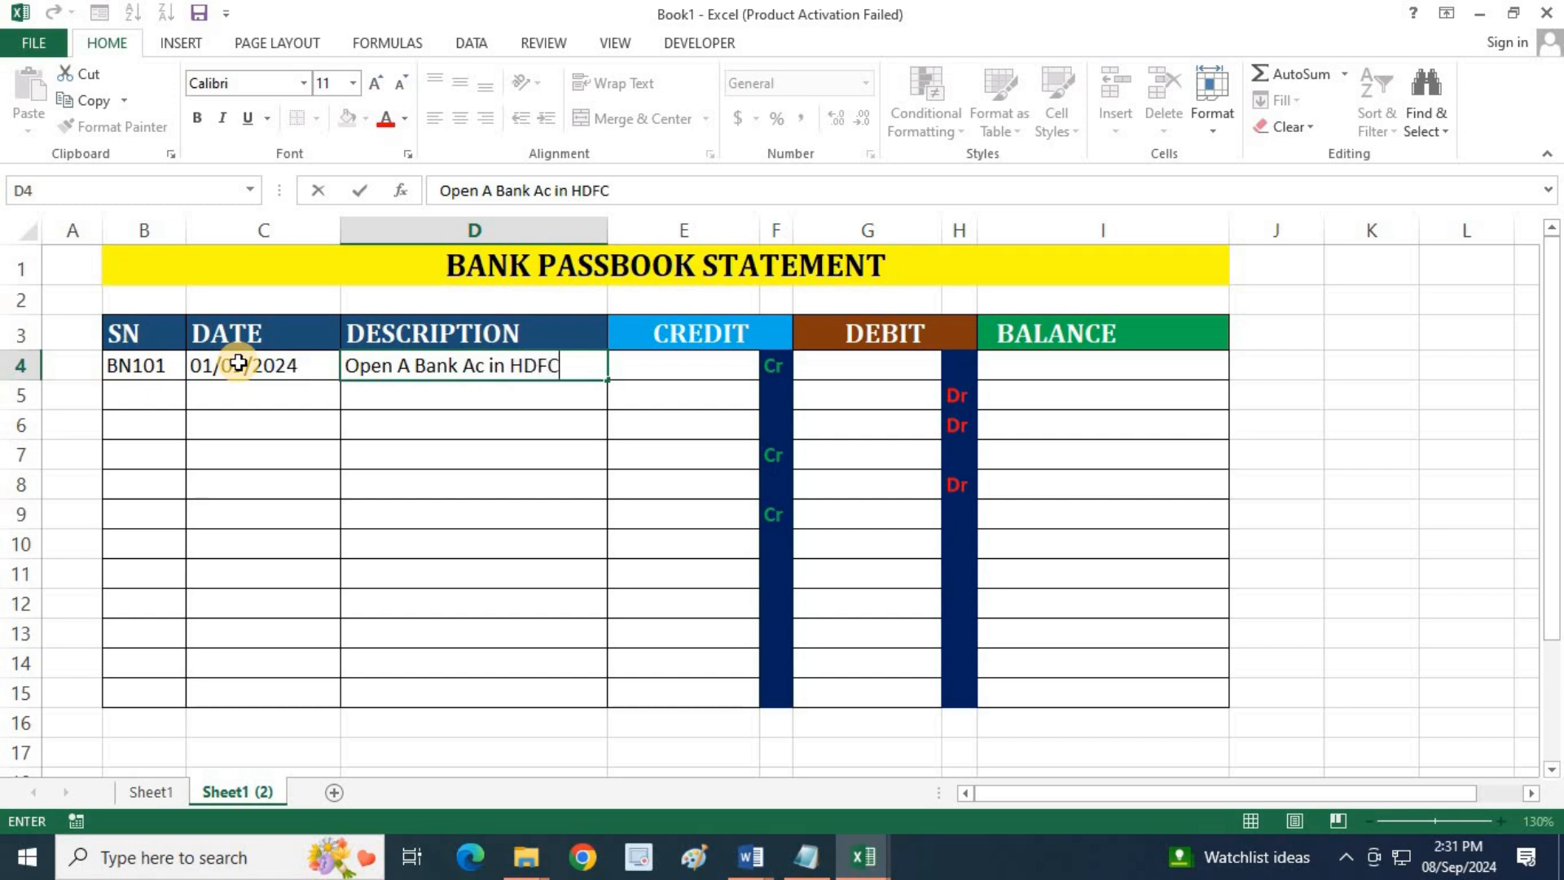
pyautogui.press('Return')
pyautogui.click(418, 372)
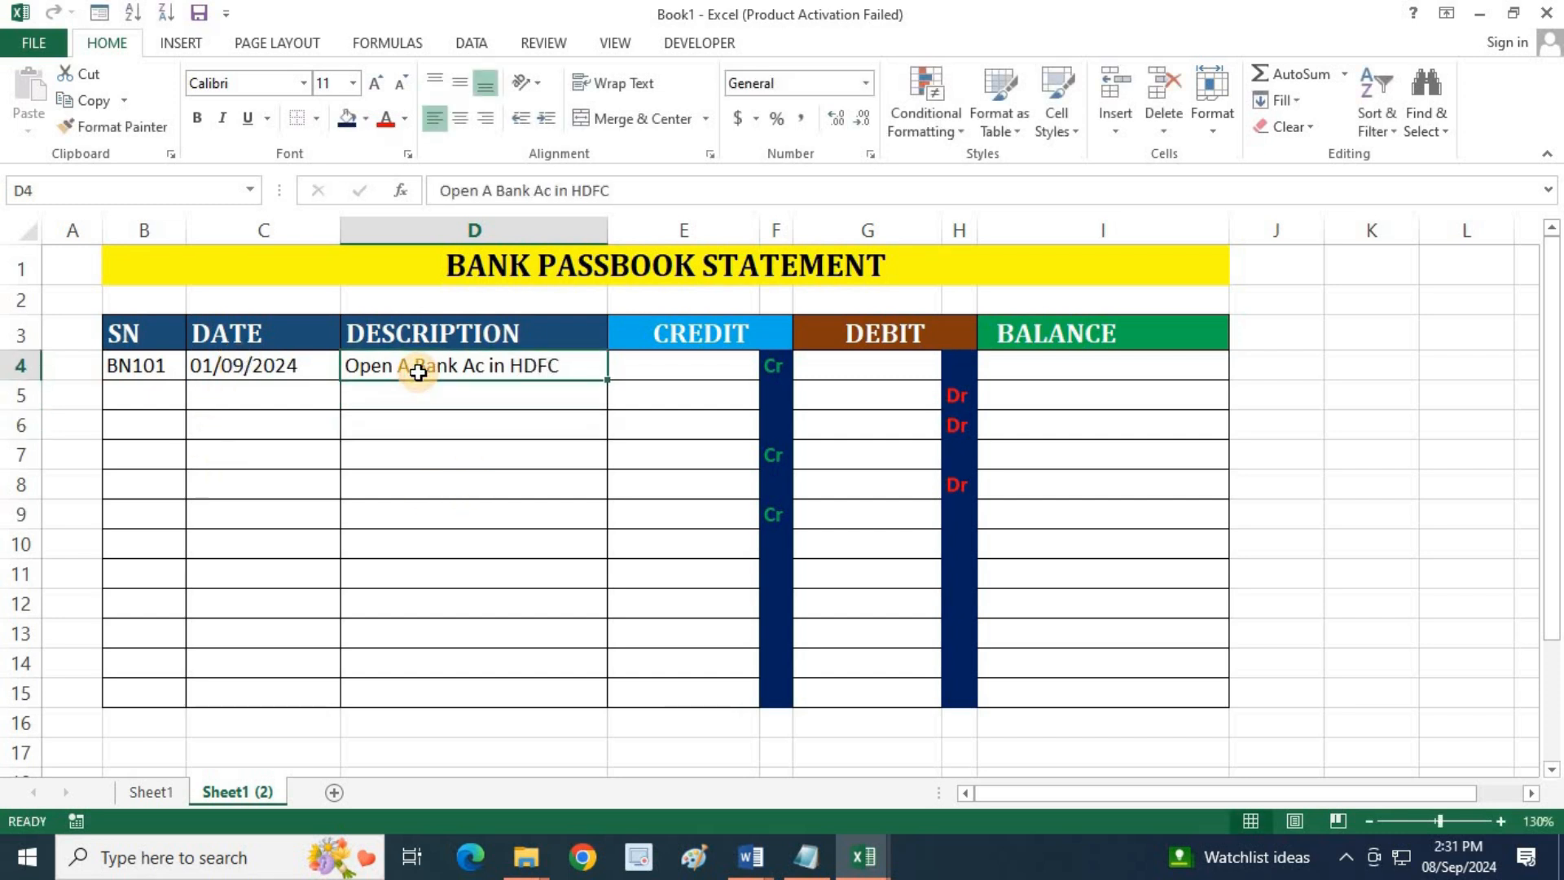
# Enter a credit of 50000 in E4 for the account opening entry
pyautogui.click(648, 372)
pyautogui.write('50000')
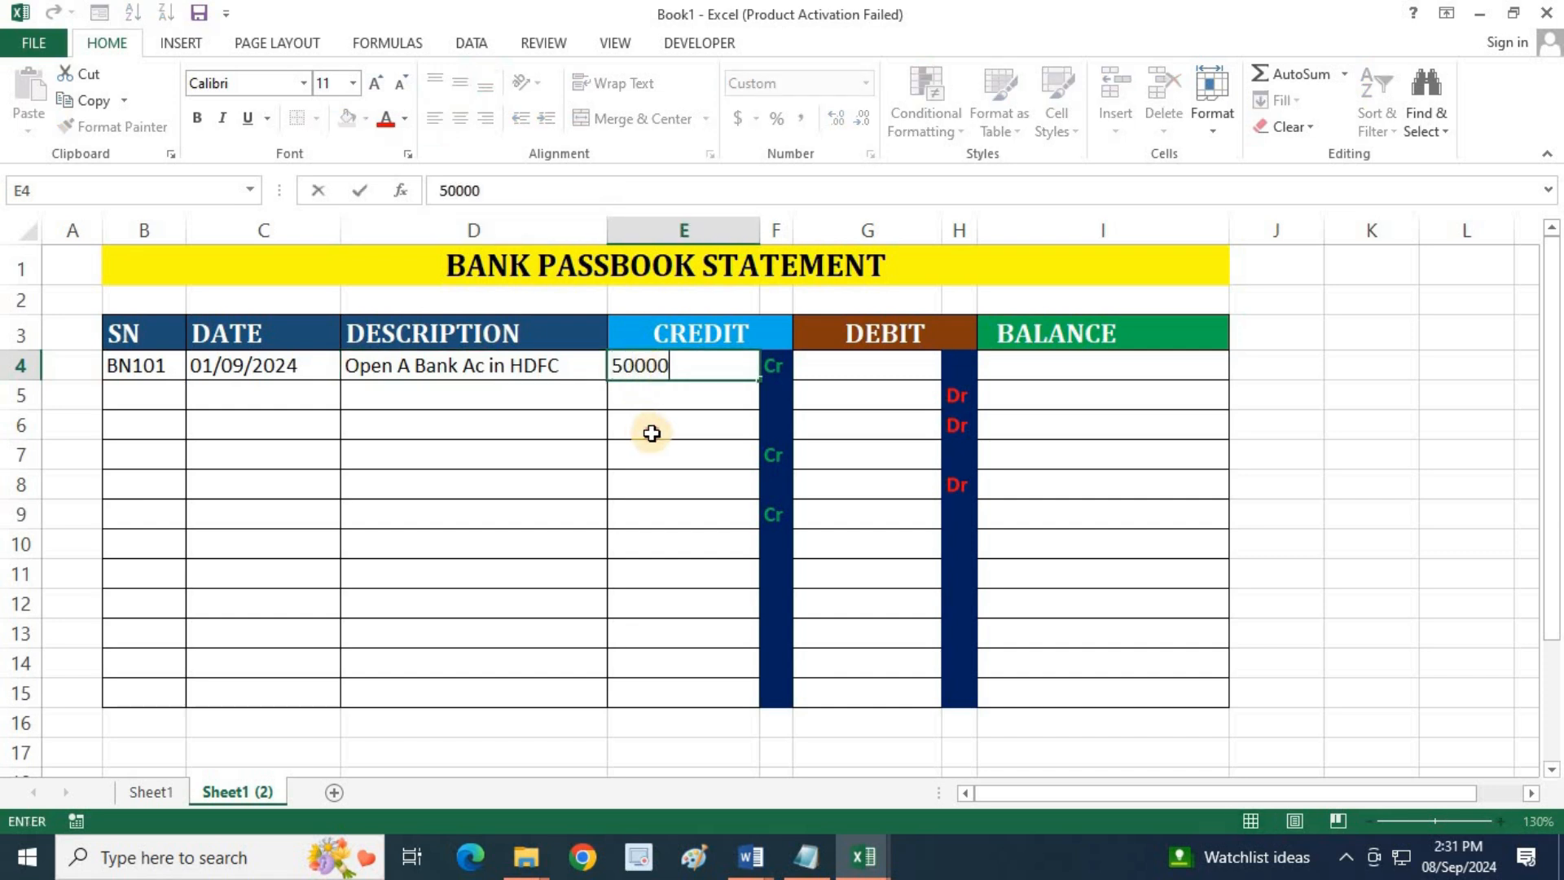
pyautogui.press('Return')
pyautogui.click(703, 371)
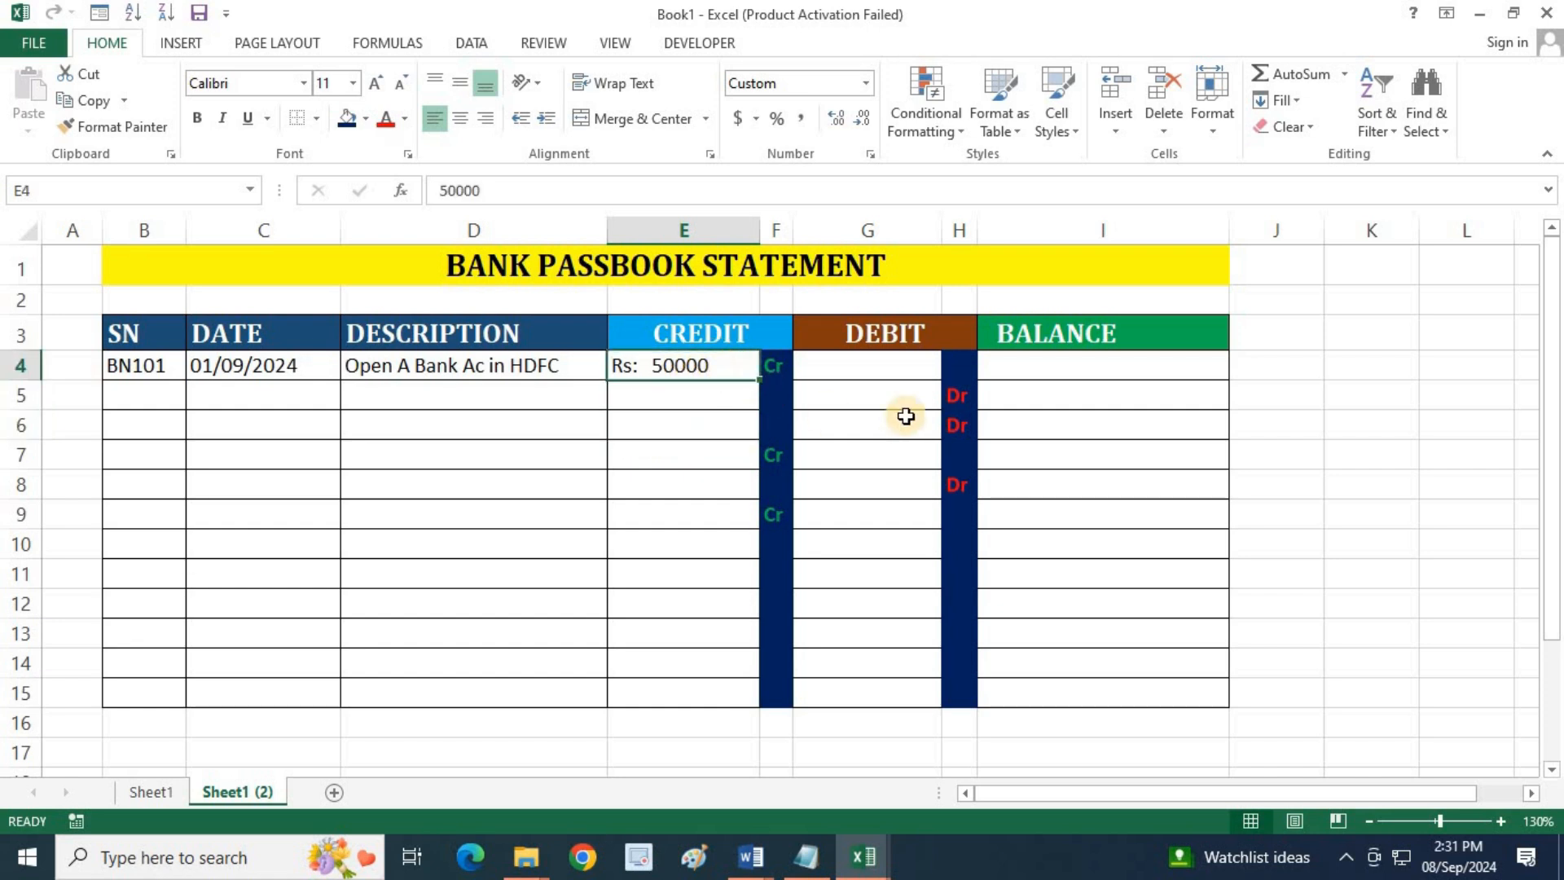
# Set the opening balance in I4 with the formula =E4, referencing the credit amount
pyautogui.click(1024, 364)
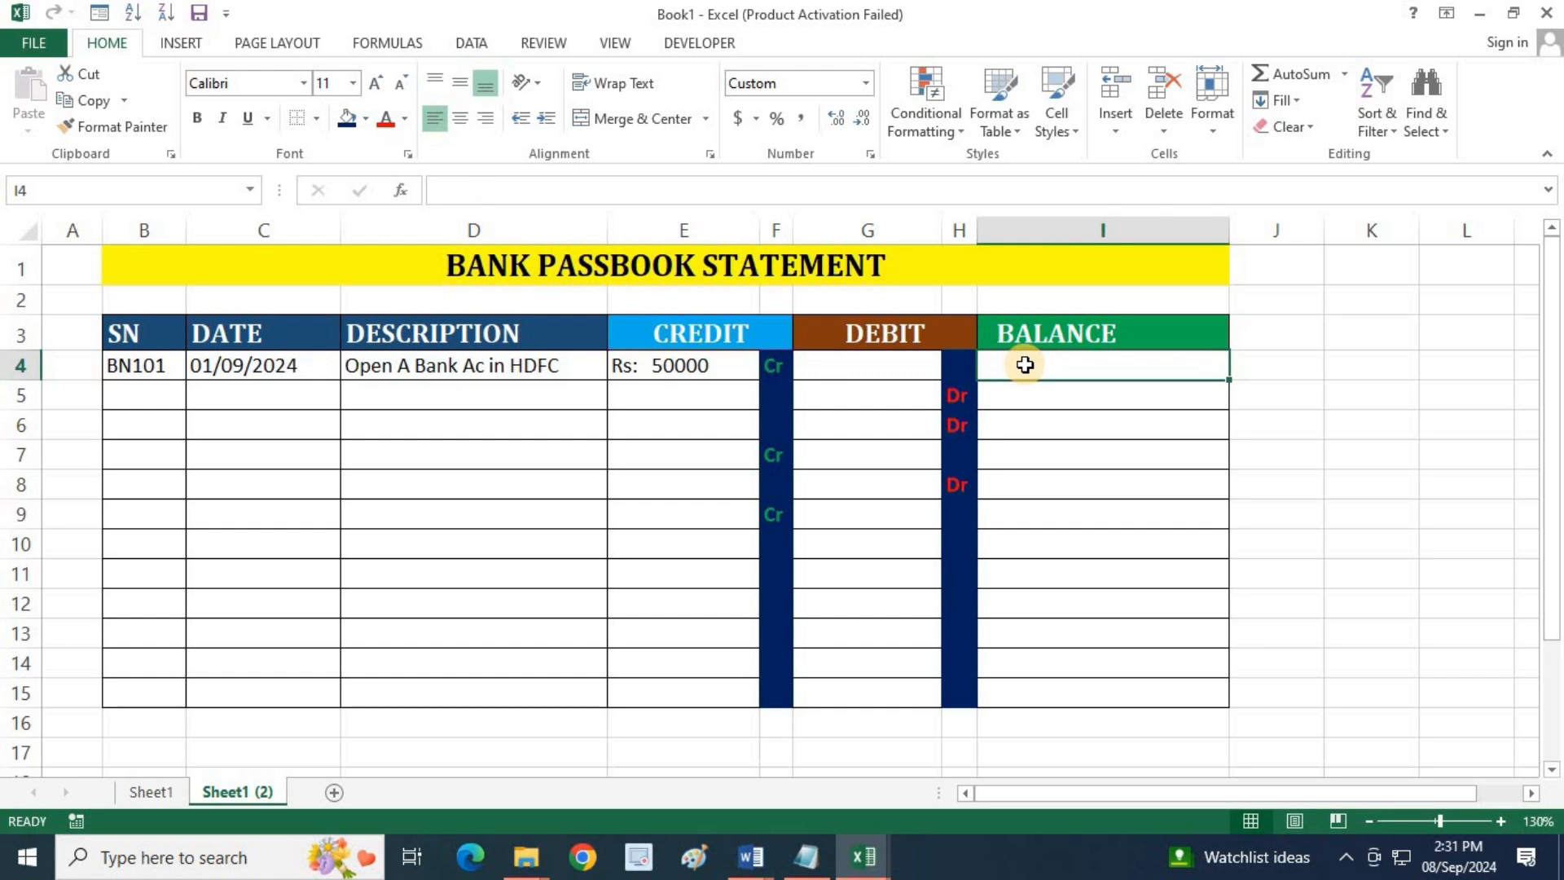
pyautogui.write('=')
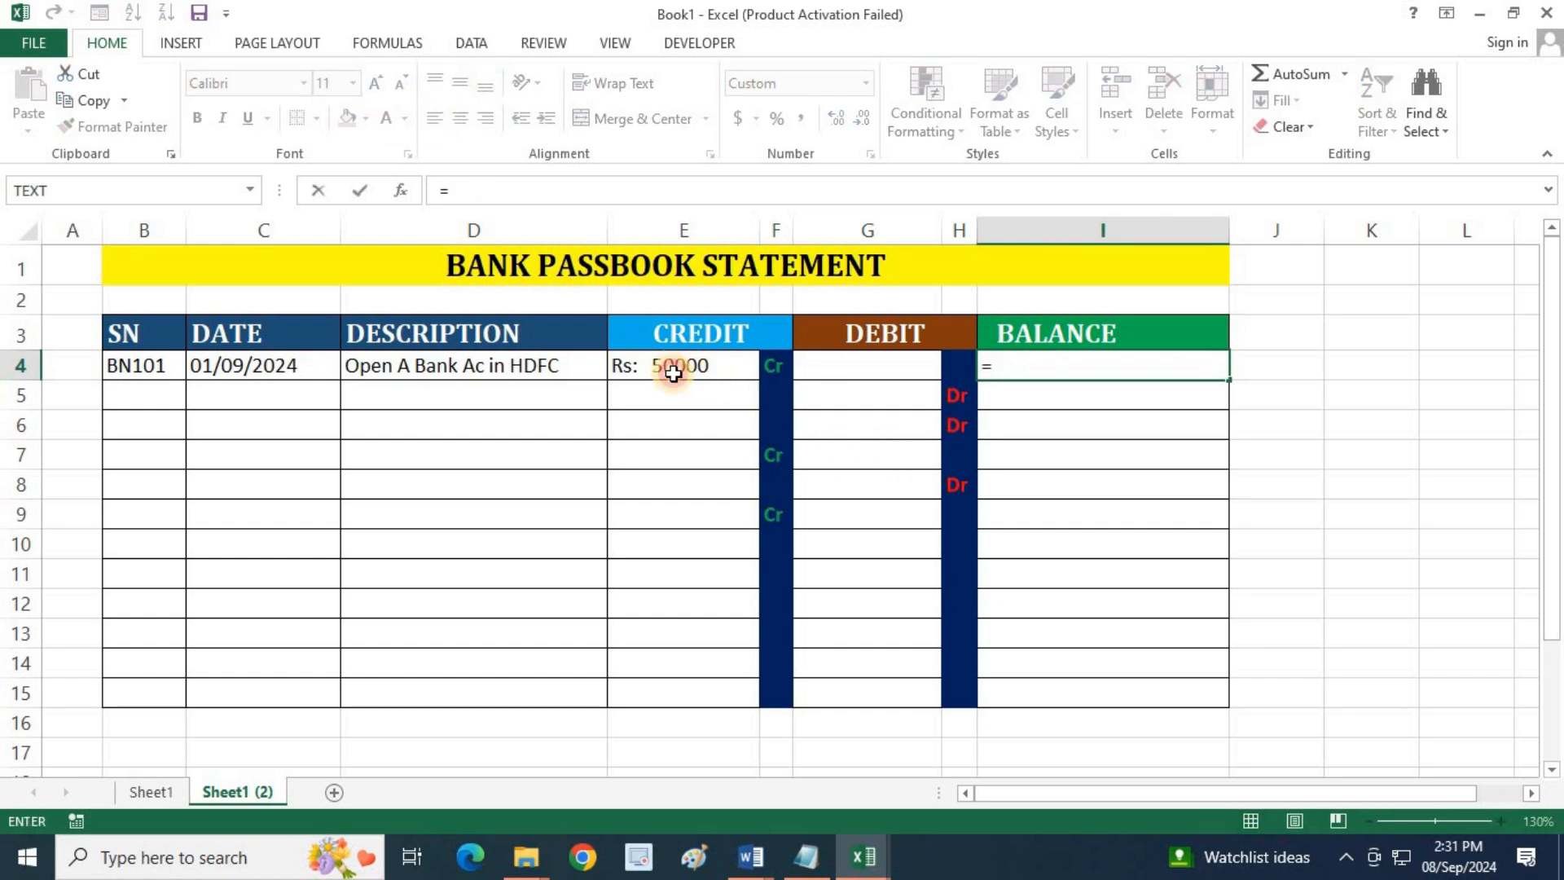
pyautogui.click(672, 372)
pyautogui.press('Return')
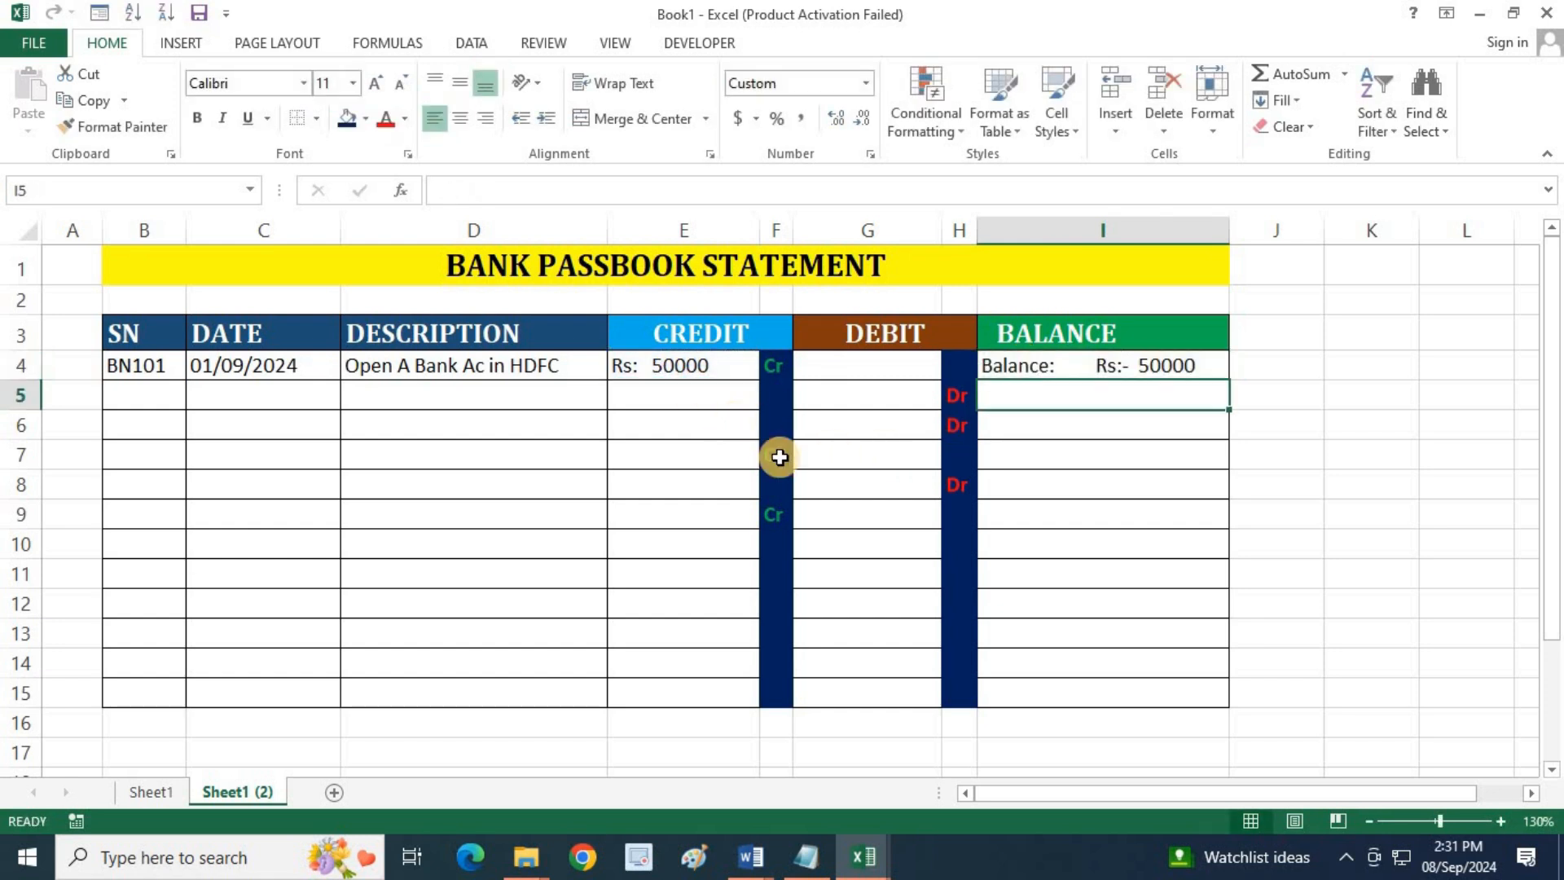
pyautogui.click(1032, 367)
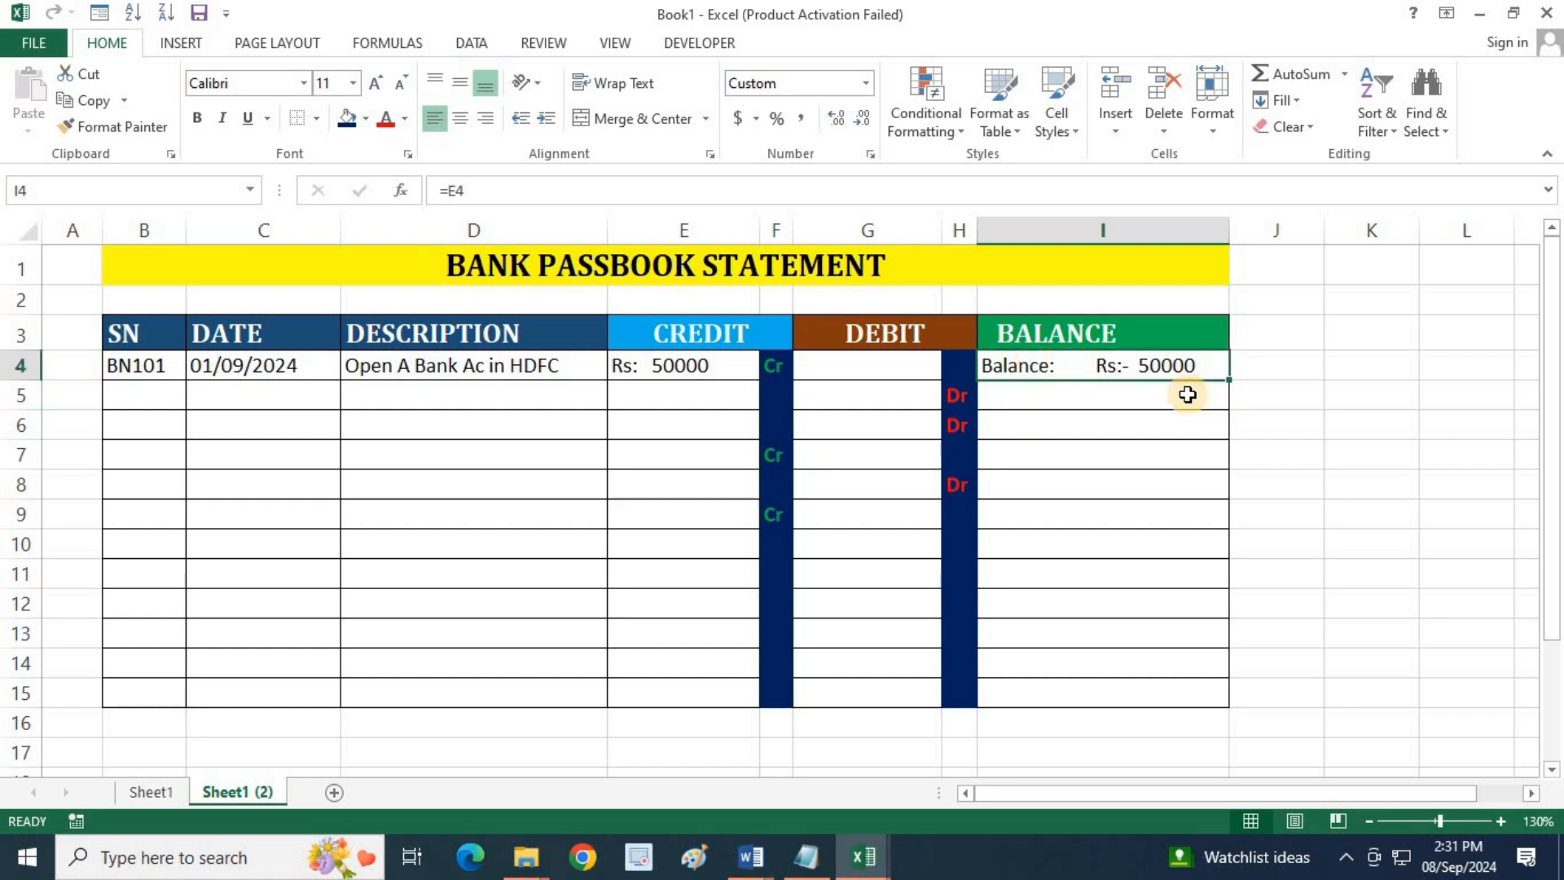
# Fill the serial number series from BN101 in B4 down to BN105 in B8
pyautogui.click(127, 390)
pyautogui.click(158, 368)
pyautogui.moveTo(181, 417); pyautogui.dragTo(230, 399)
# Enter the date 02-09-2024 in C5 and the description "Withdraw Cash" in D5 for the BN102 entry
pyautogui.click(232, 396)
pyautogui.write('02-09-2024')
pyautogui.press('Tab')
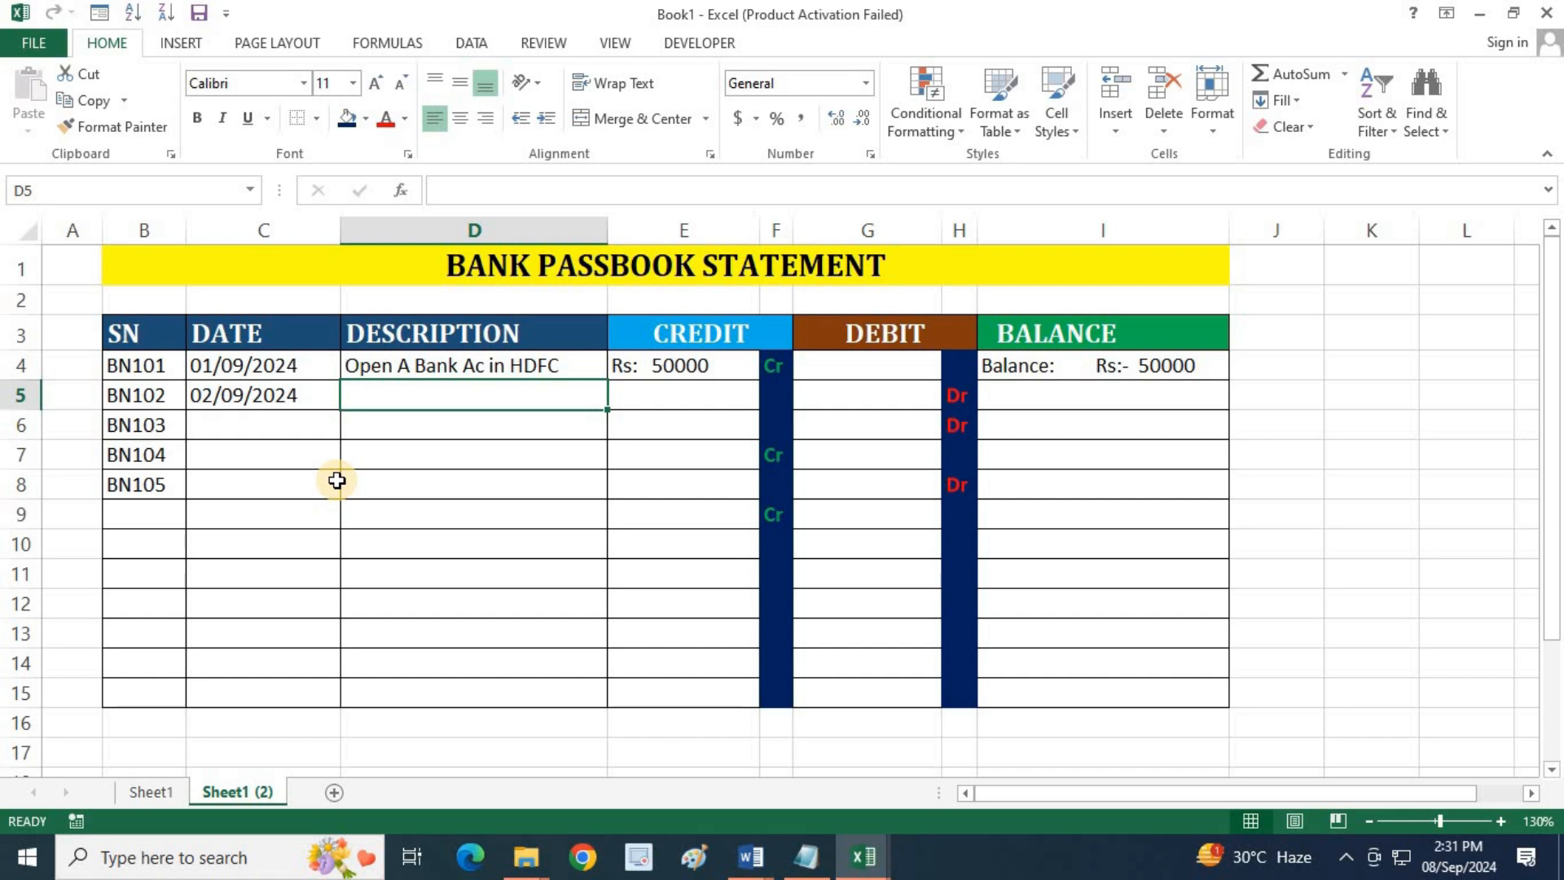
pyautogui.write('Withdraw')
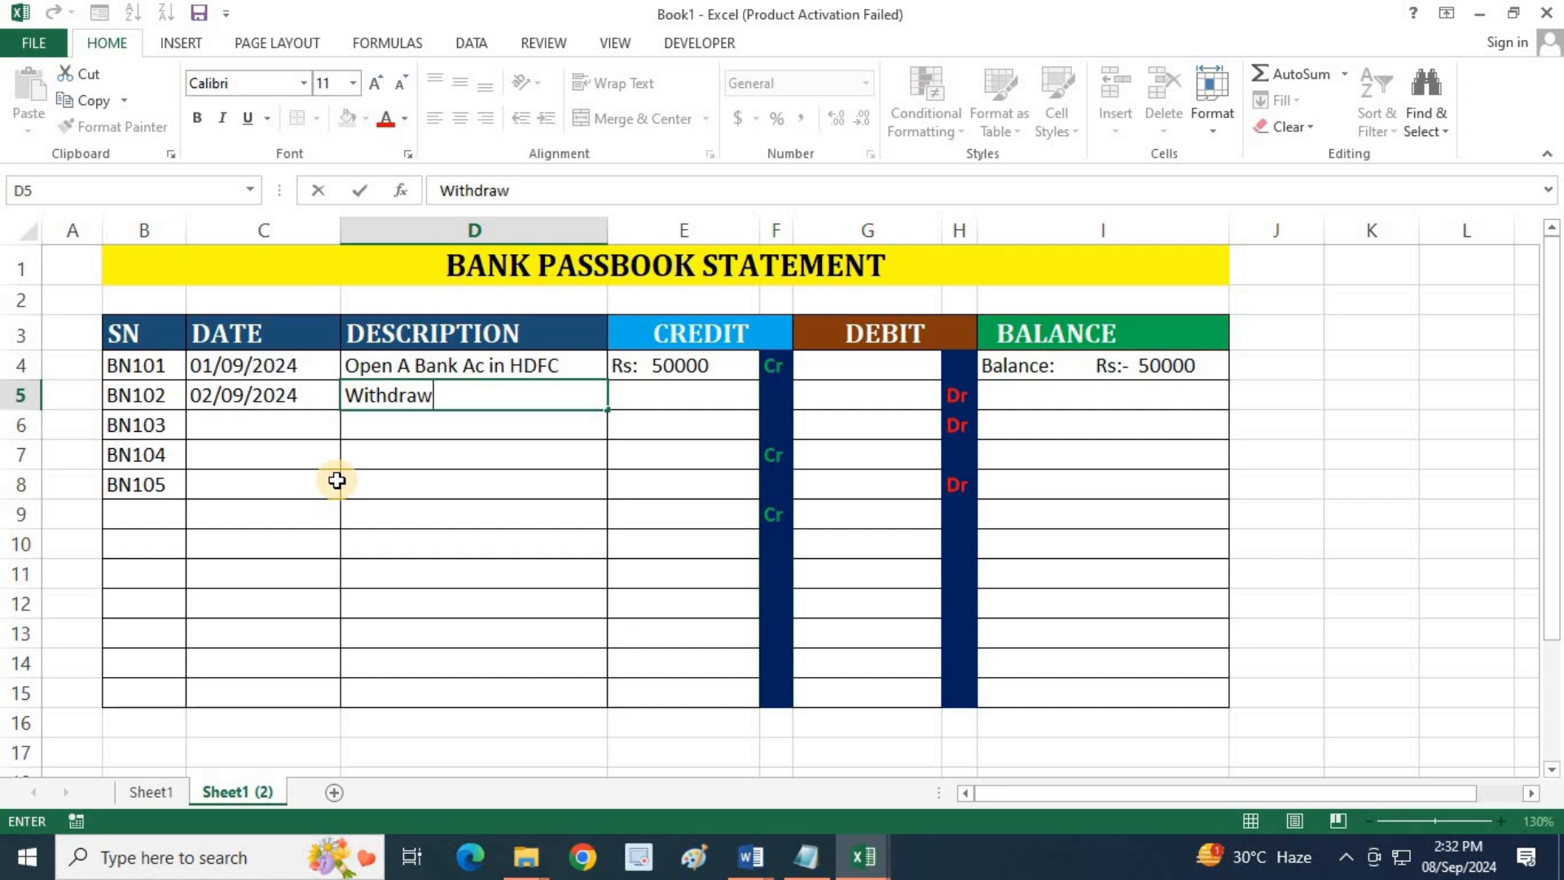
pyautogui.write(' Cash')
# Enter a debit of 5000 in G5 for the cash withdrawal and move on to the empty balance cell I5
pyautogui.press('Tab')
pyautogui.press('Tab')
pyautogui.press('Tab')
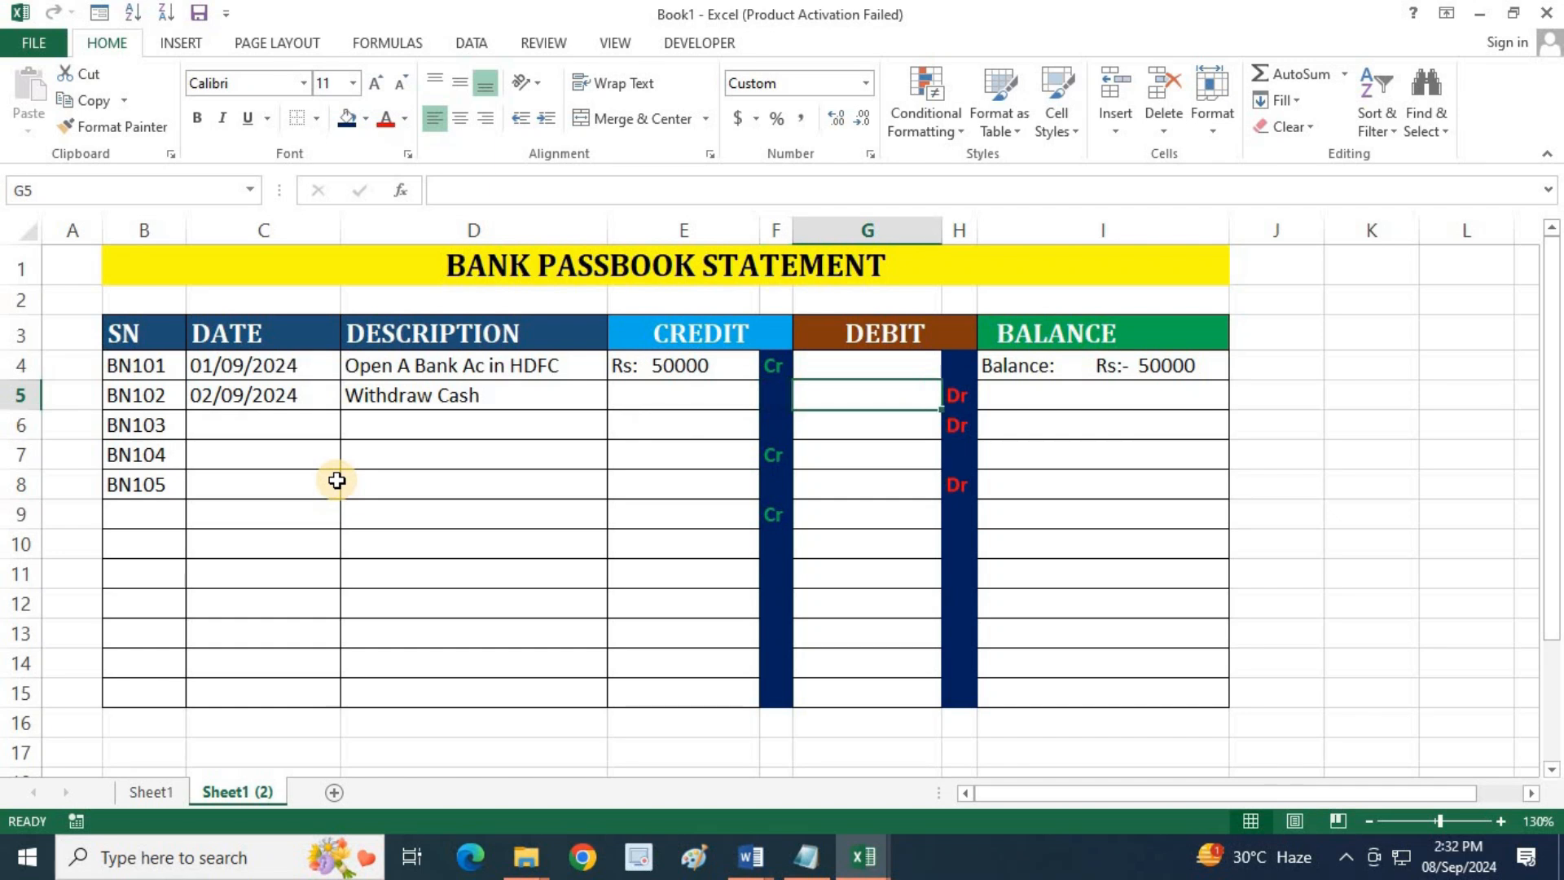
pyautogui.write('5')
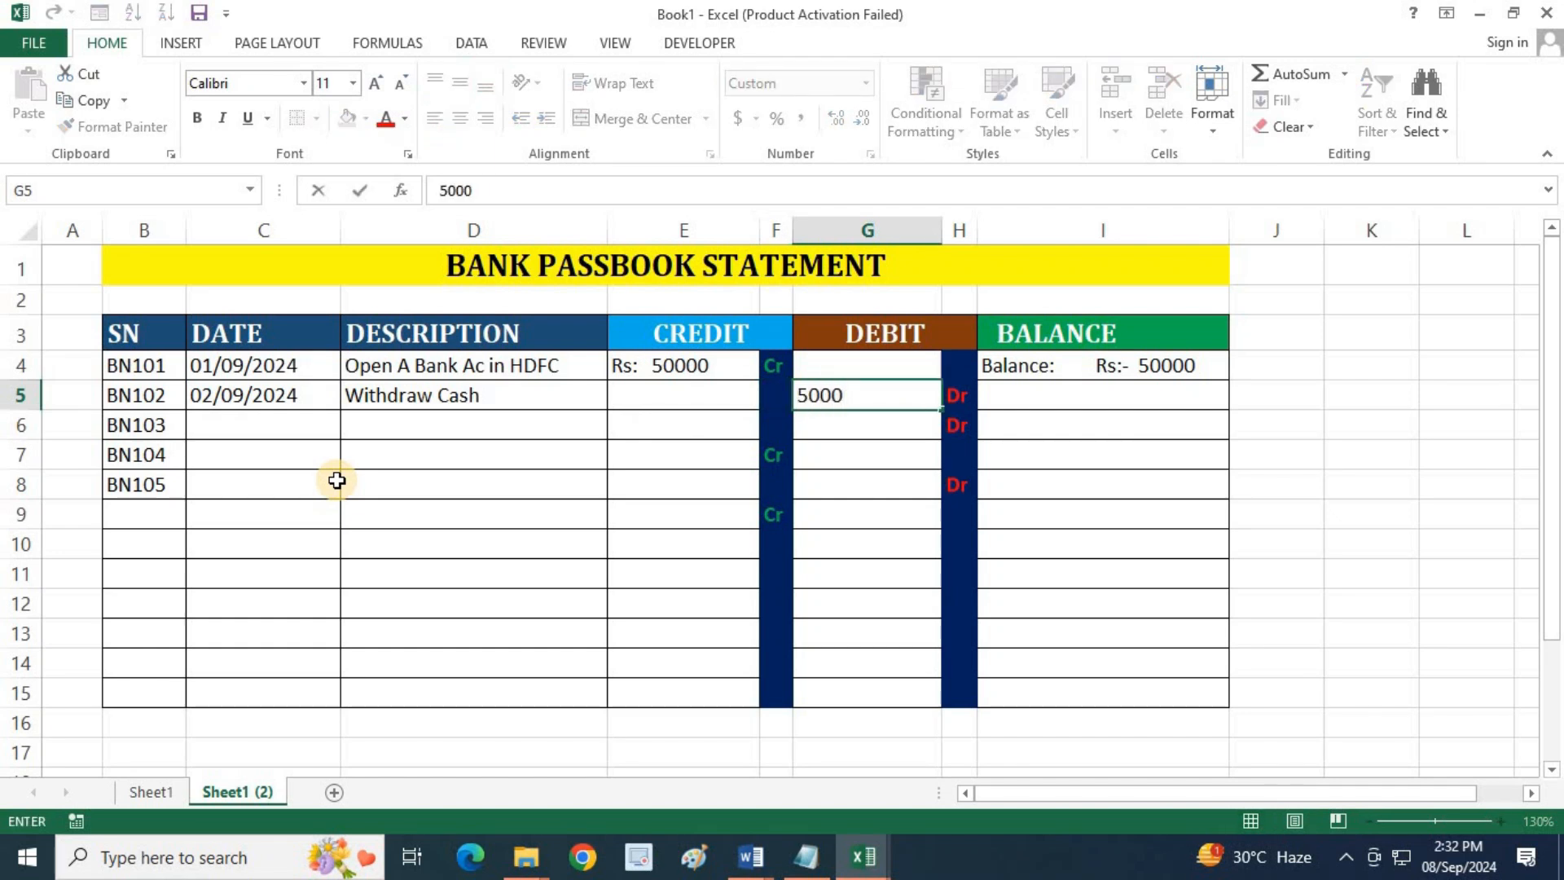
pyautogui.write('000')
pyautogui.press('Tab')
pyautogui.press('Tab')
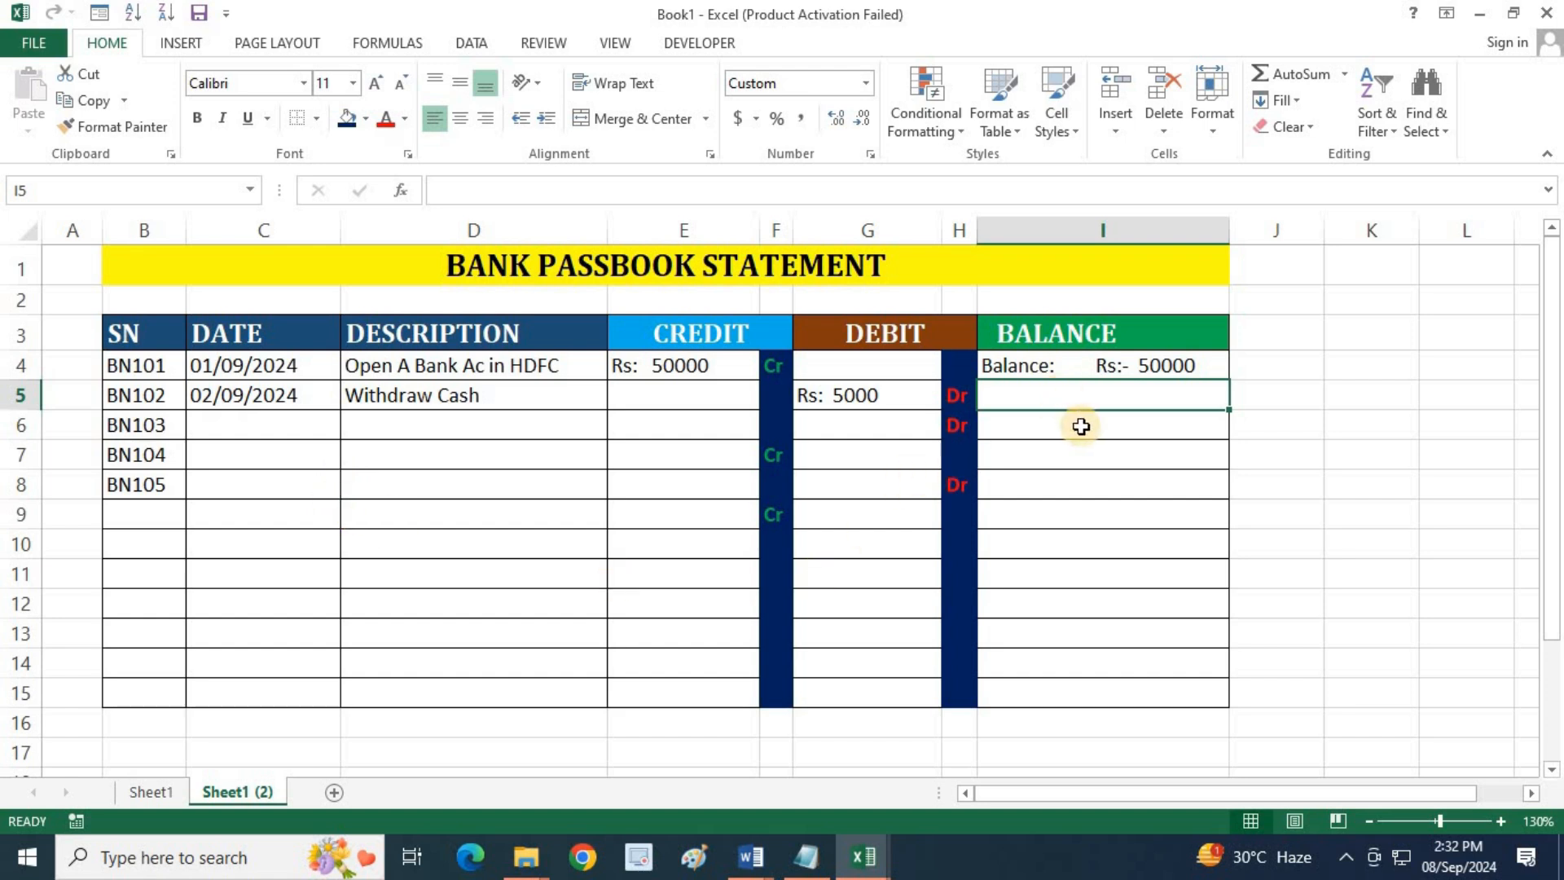
pyautogui.write('=')
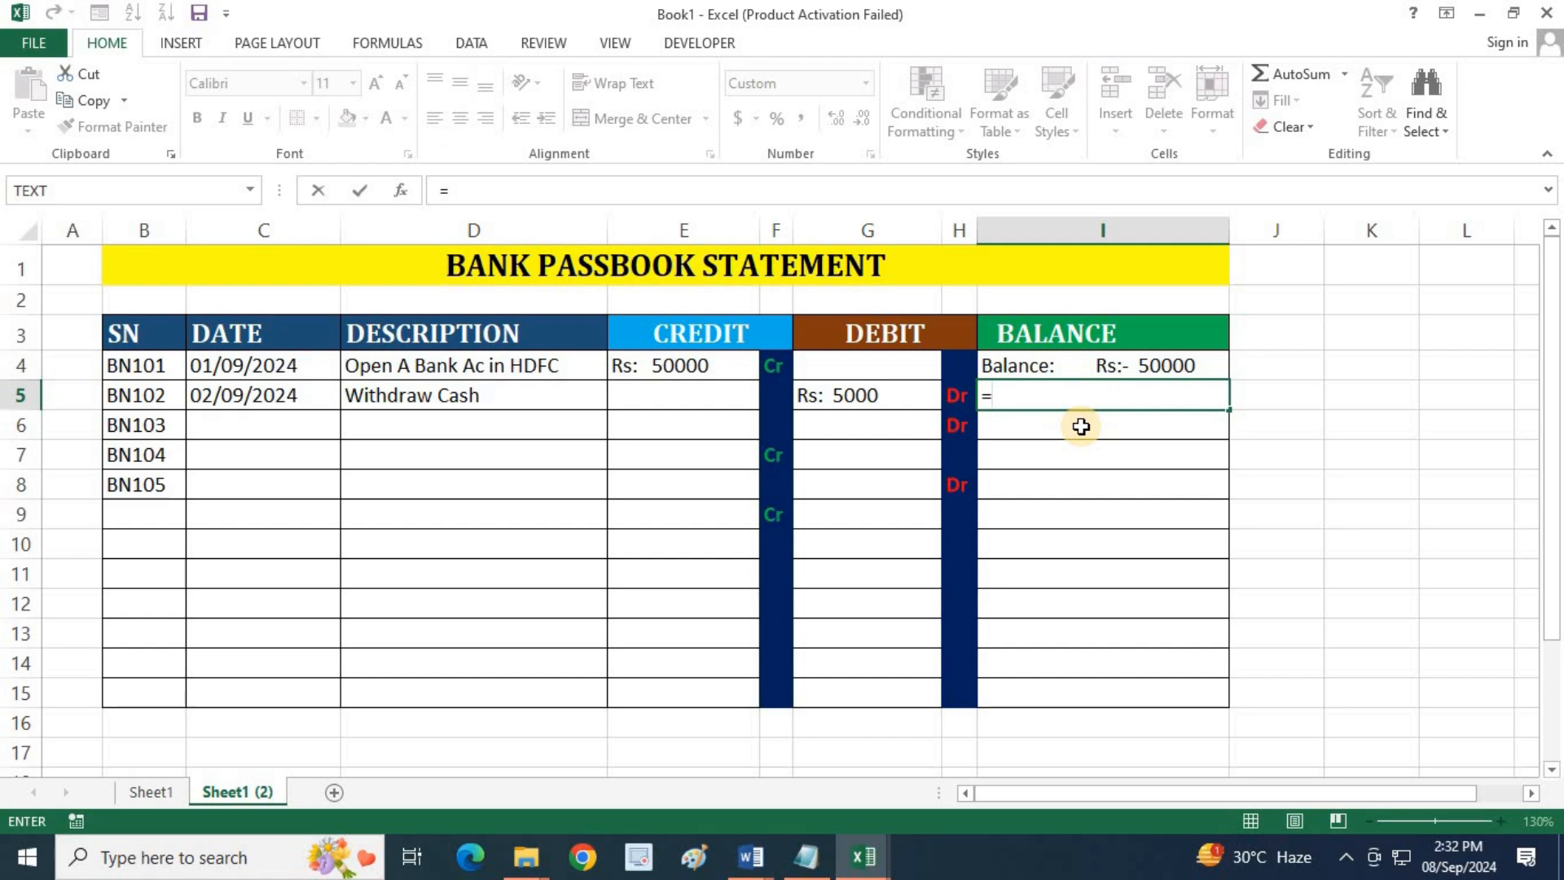
pyautogui.press('BackSpace')
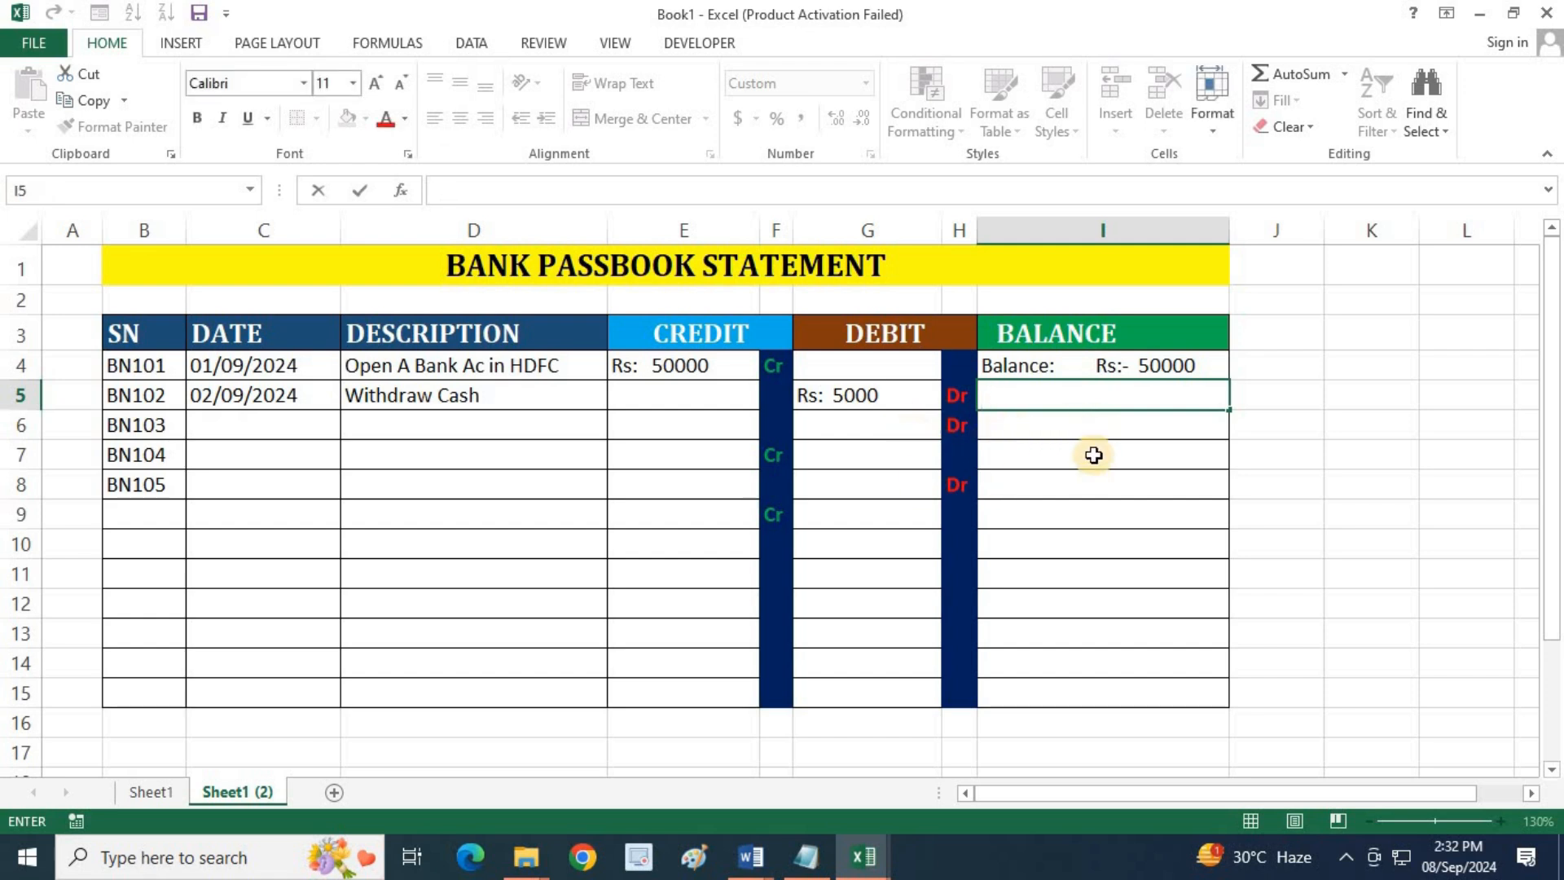
# Begin the balance formula in I5 for the BN102 entry with an AND test nested inside IF, =if(and(
pyautogui.click(1238, 485)
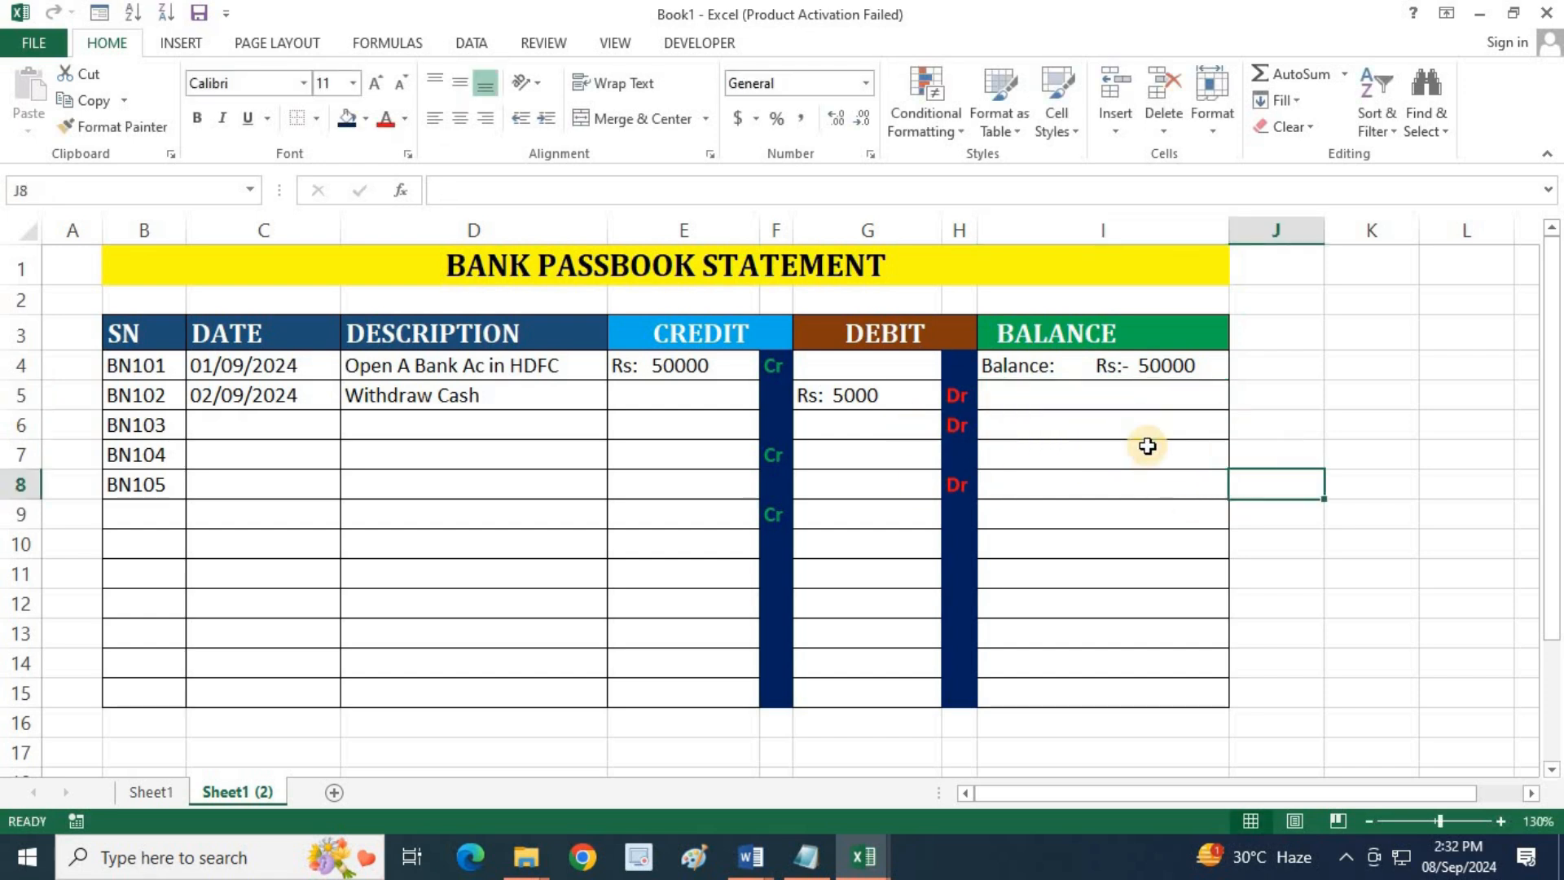
pyautogui.scroll(2, 1145, 447)
pyautogui.scroll(1, 1146, 534)
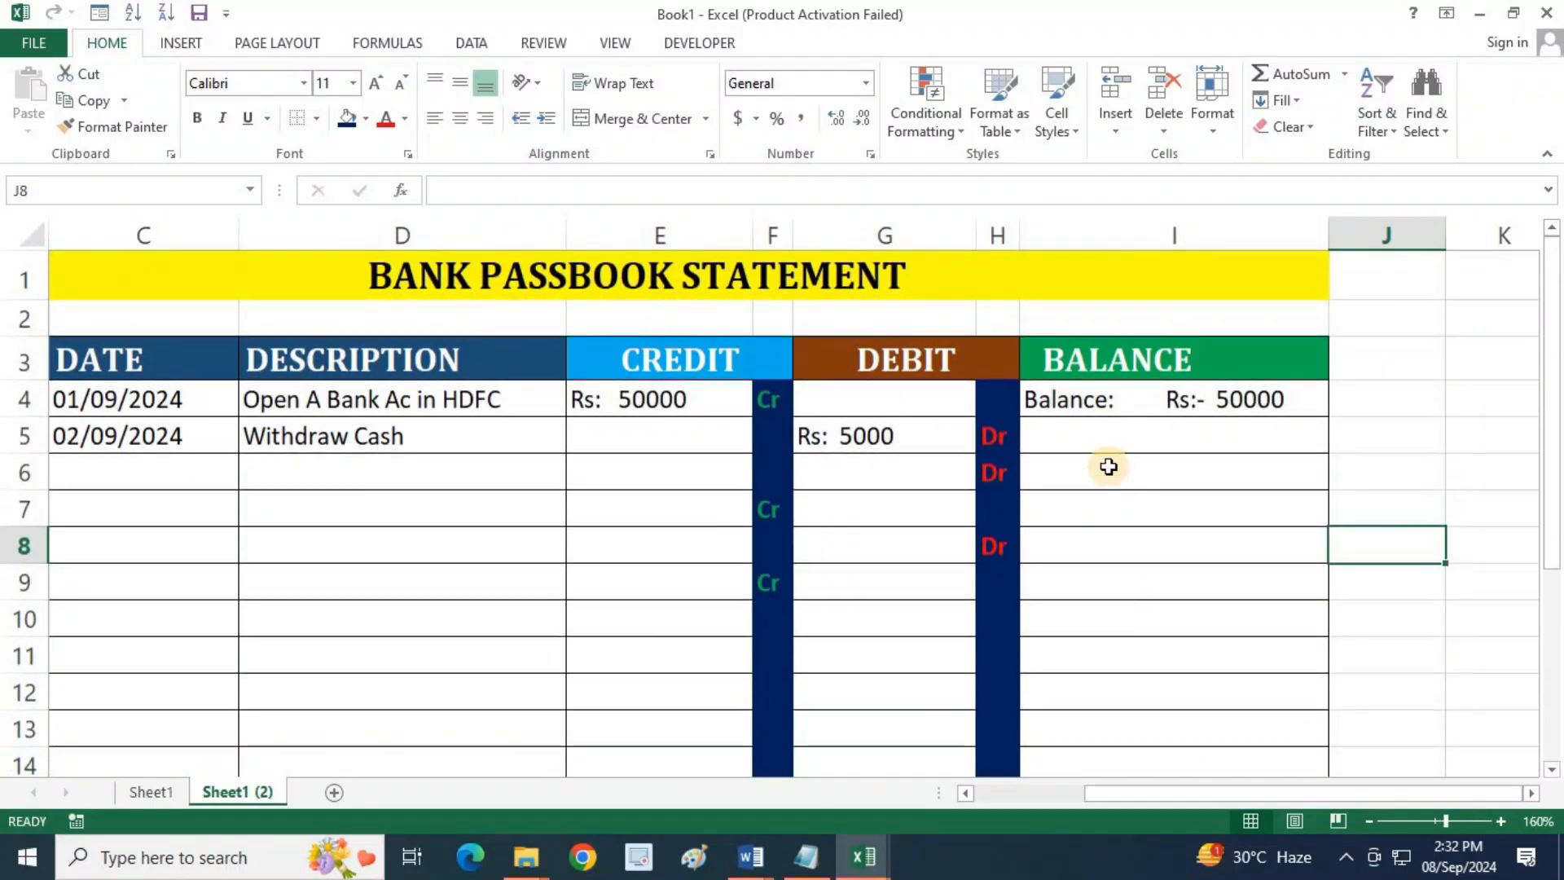
pyautogui.scroll(1, 1100, 457)
pyautogui.scroll(1, 1063, 426)
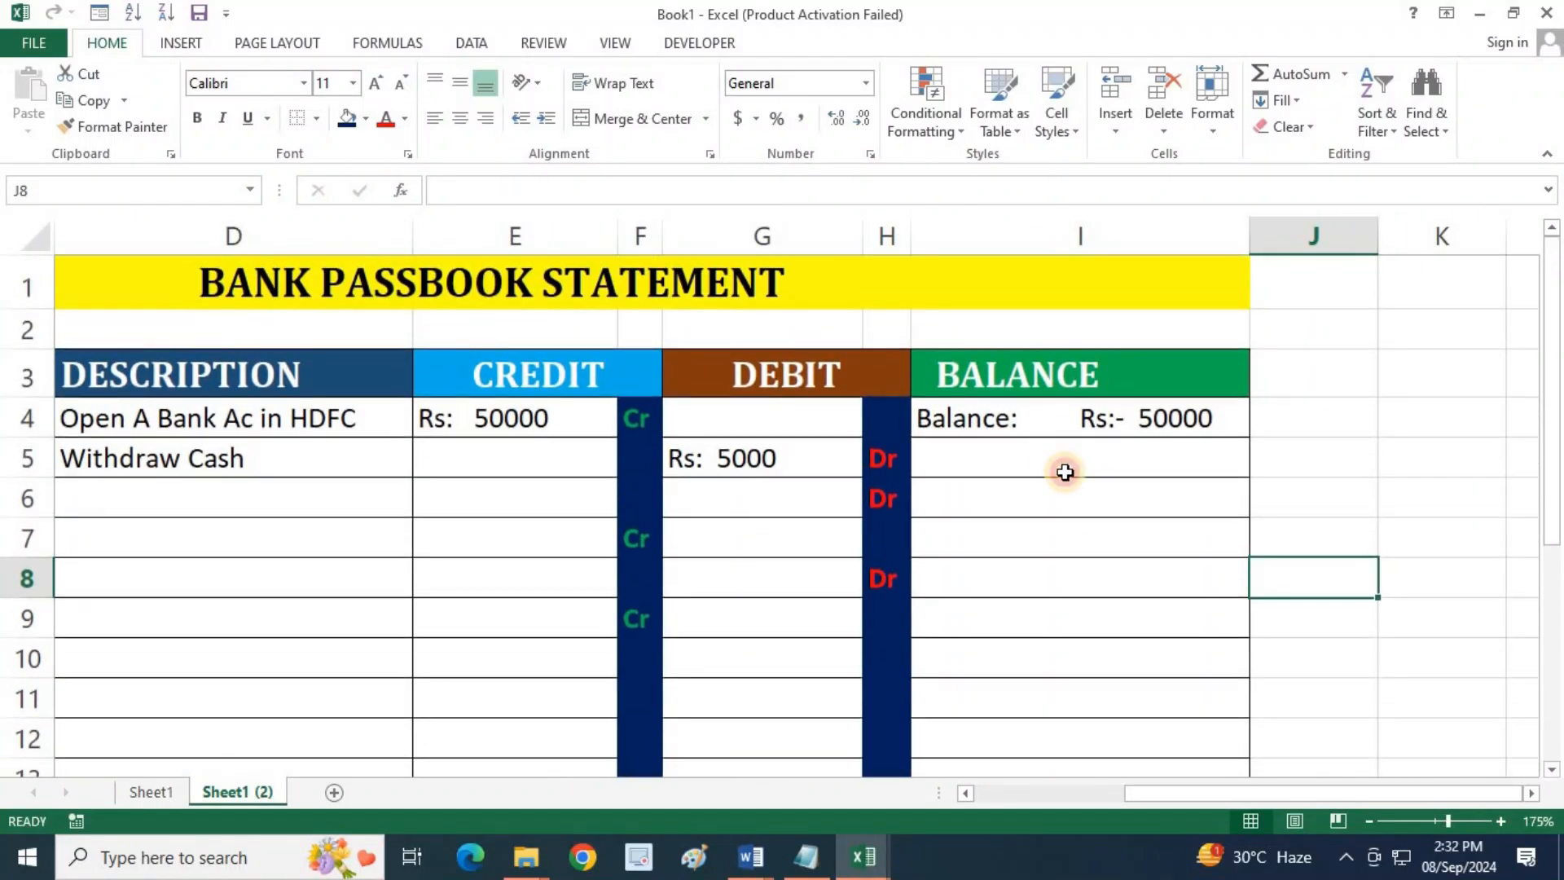
pyautogui.click(1067, 471)
pyautogui.write('=if')
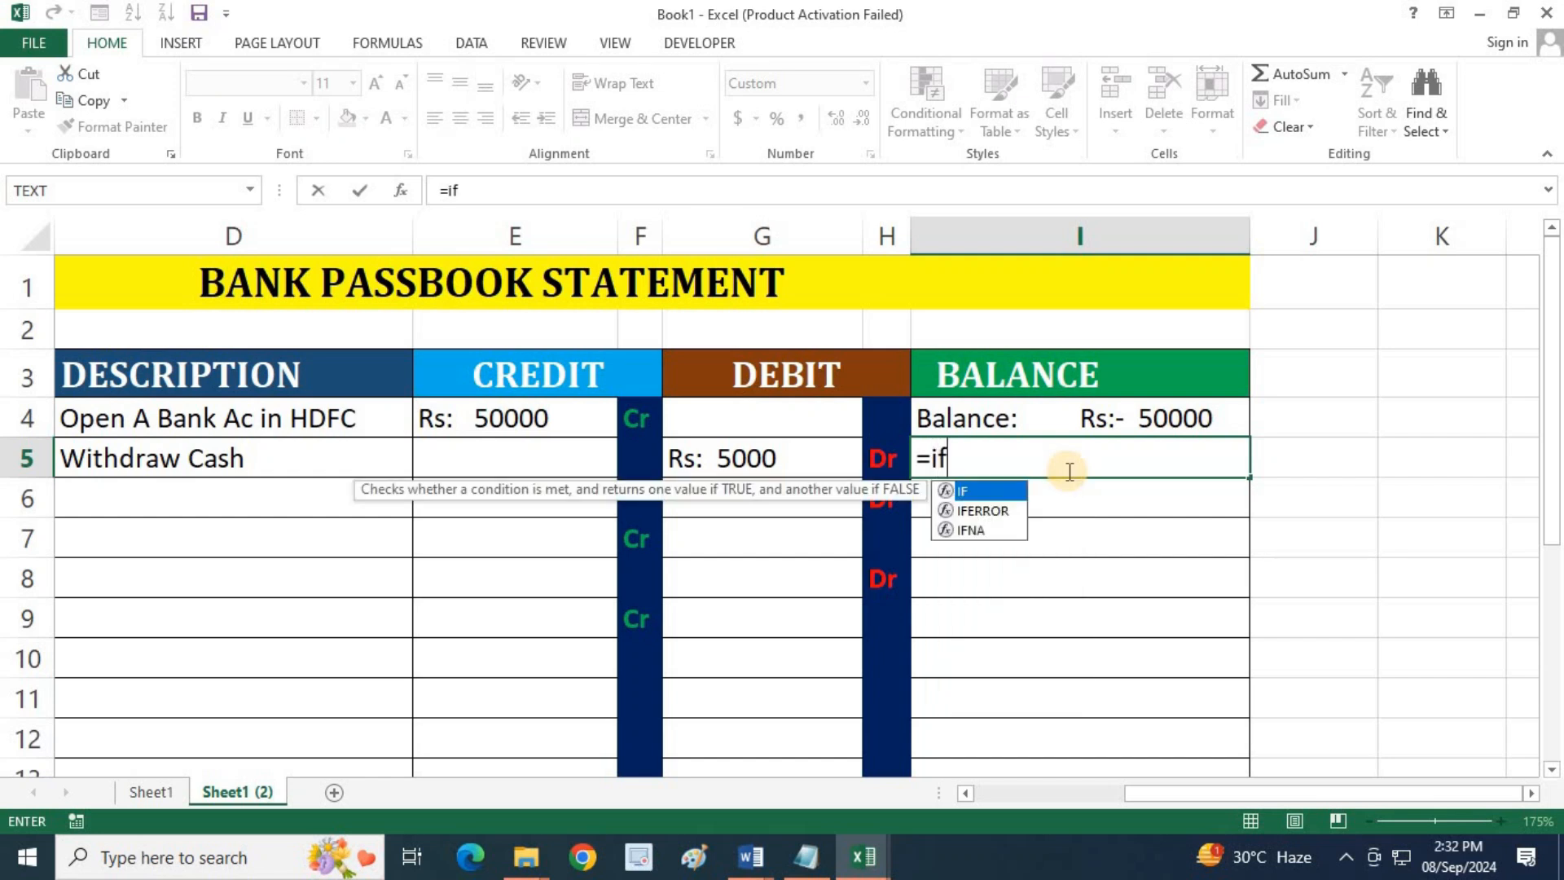
pyautogui.write('(and')
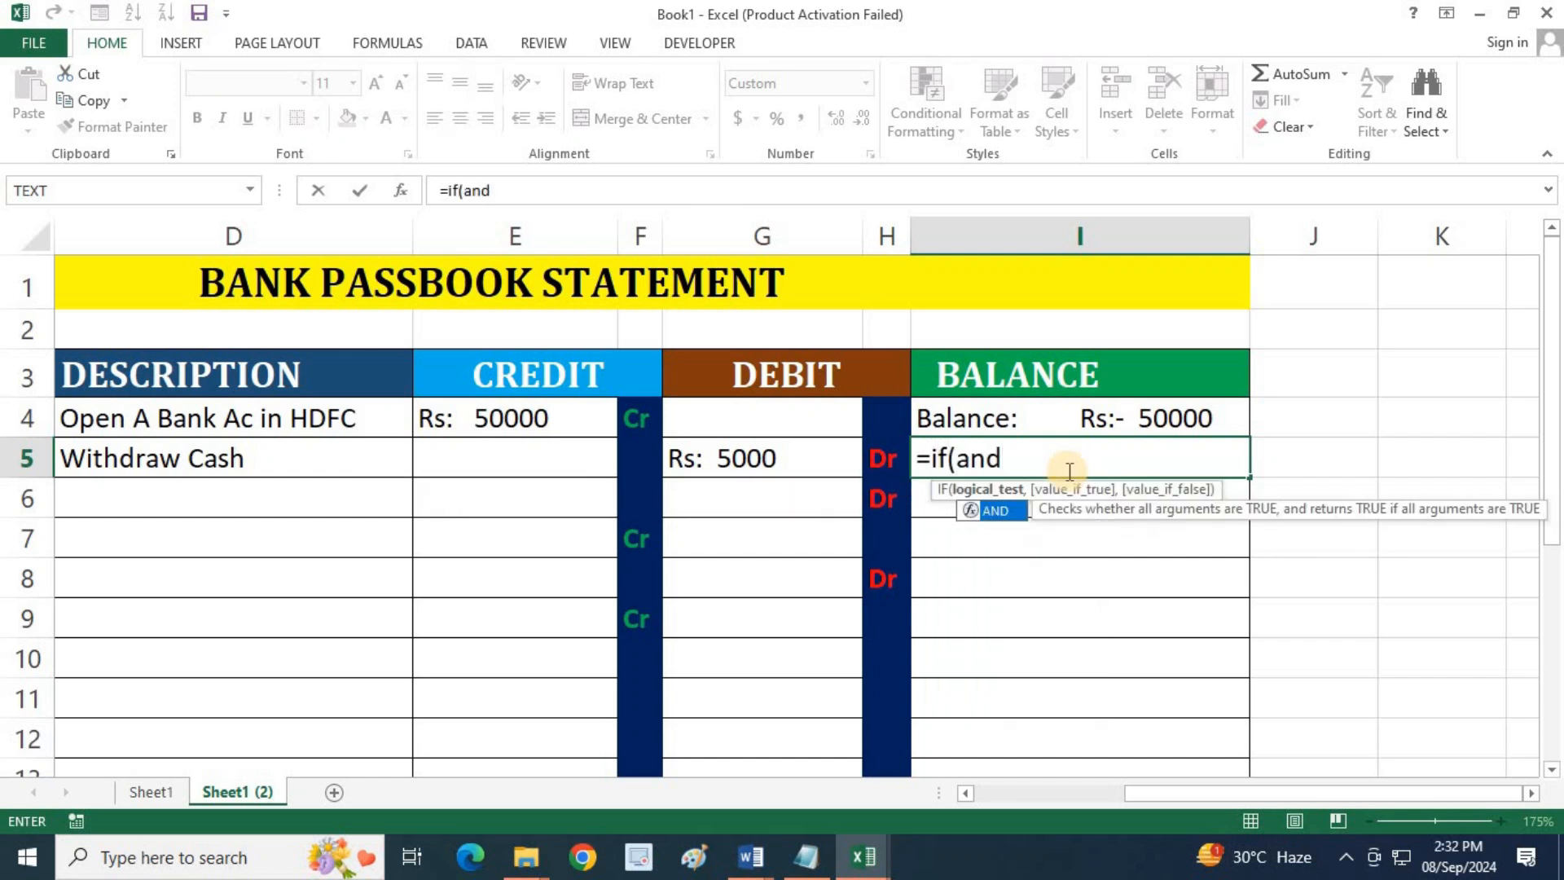
pyautogui.write('(')
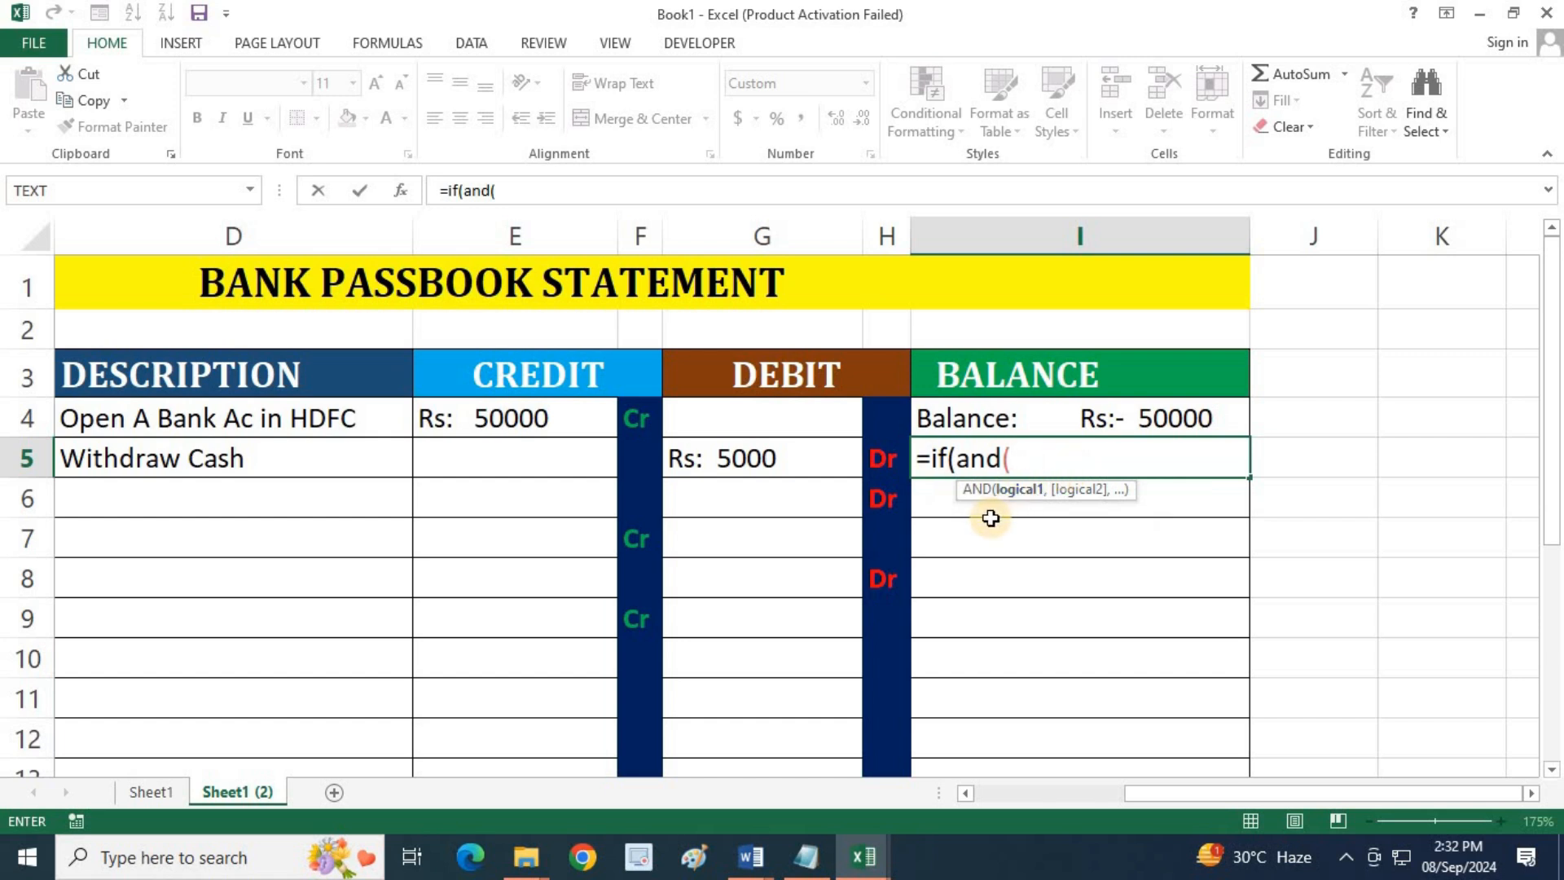
# Add the AND conditions E5="" and G5="" to the I5 formula so it tests for a blank credit and debit
pyautogui.click(534, 418)
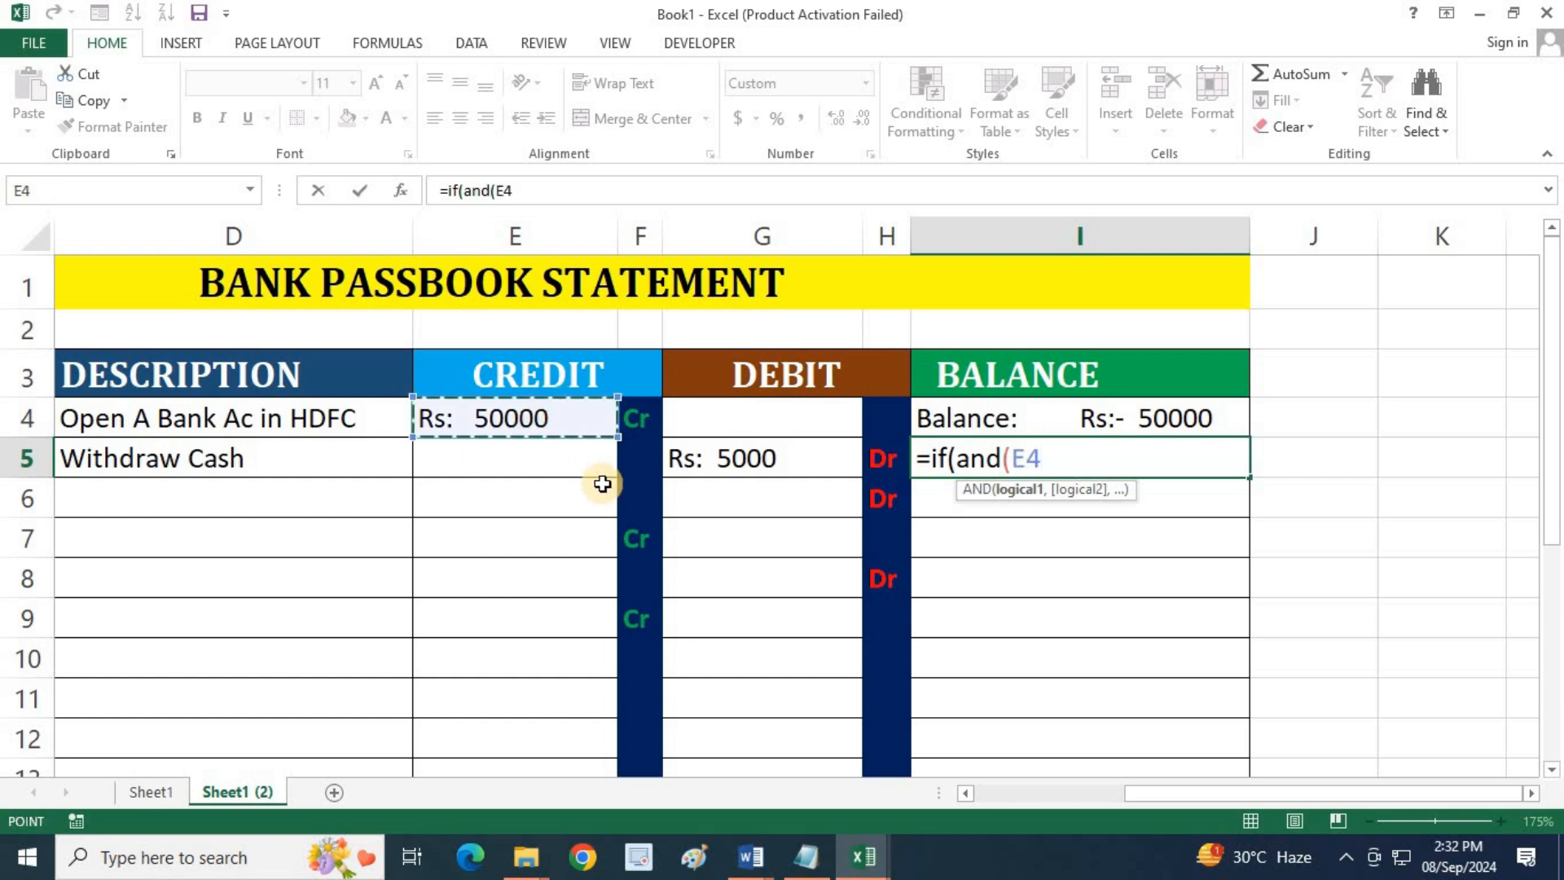
pyautogui.click(568, 462)
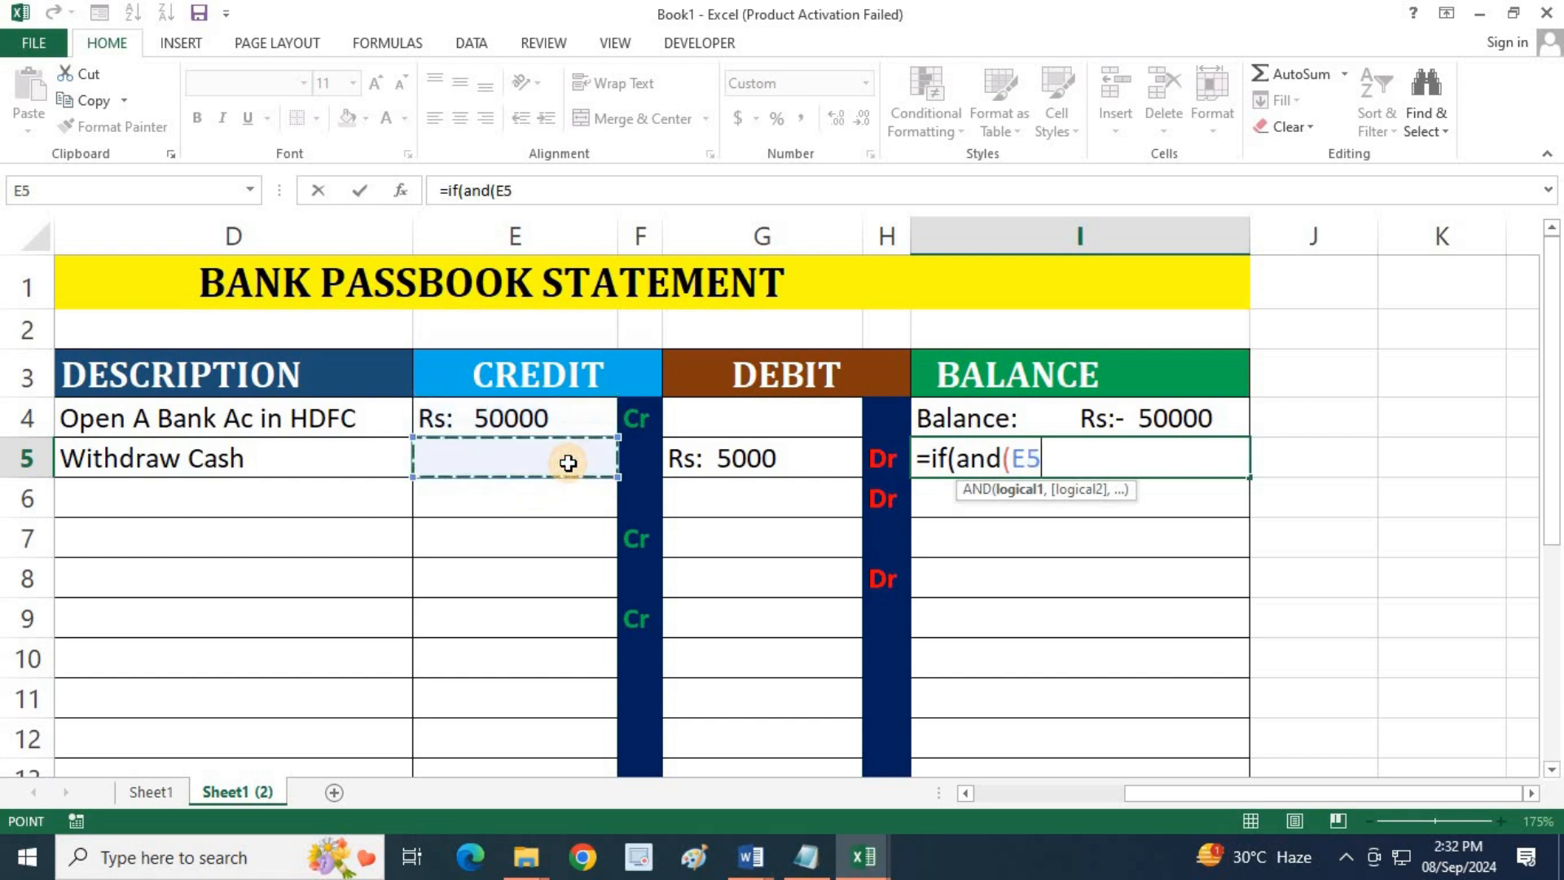
pyautogui.write('=')
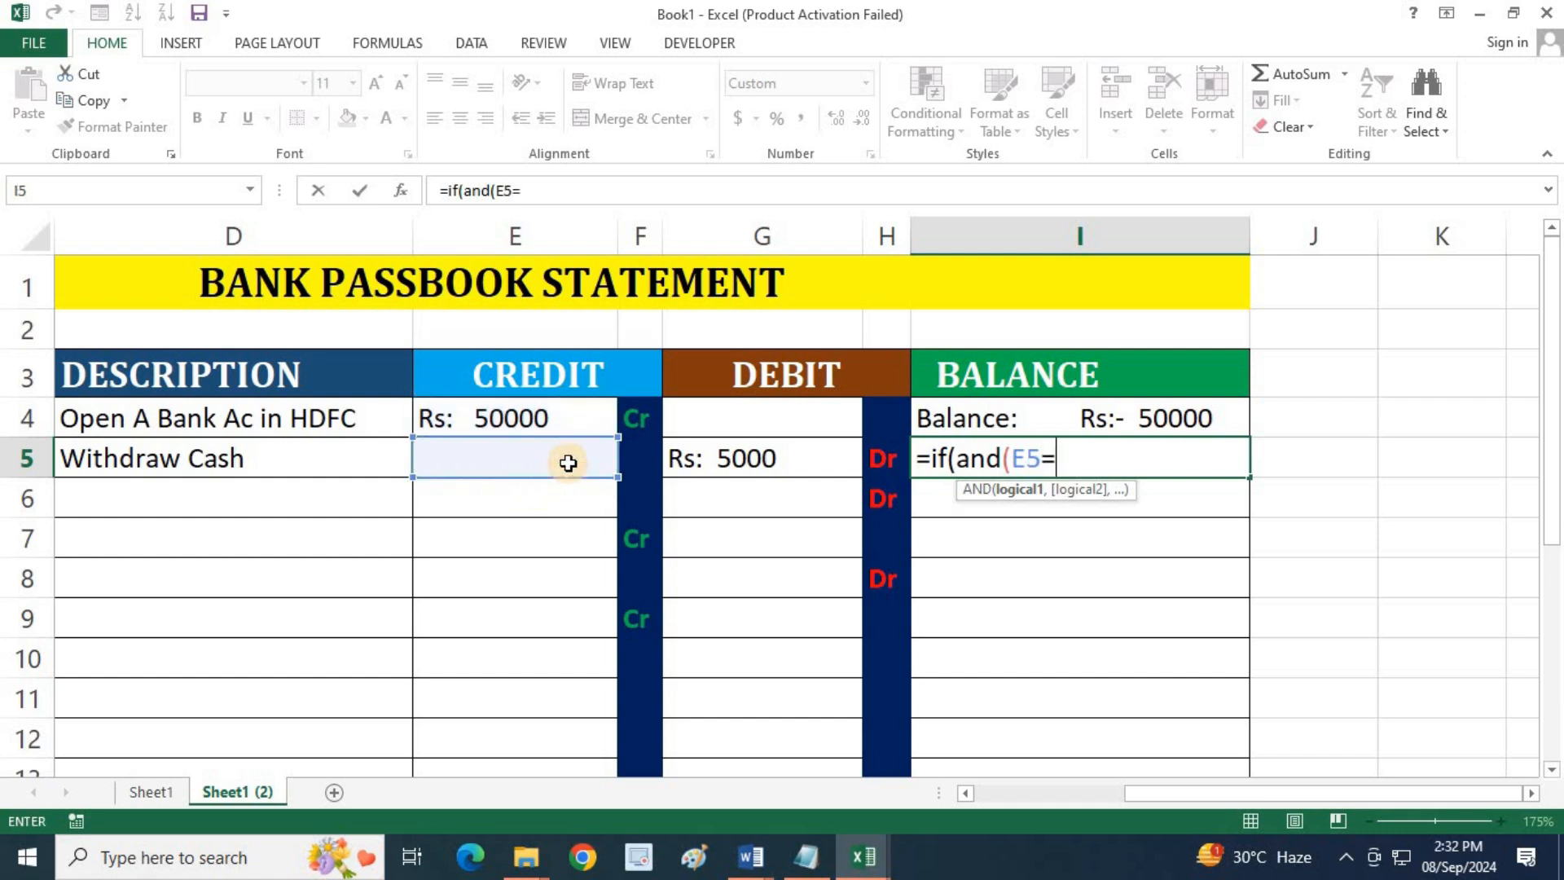
pyautogui.write('"",')
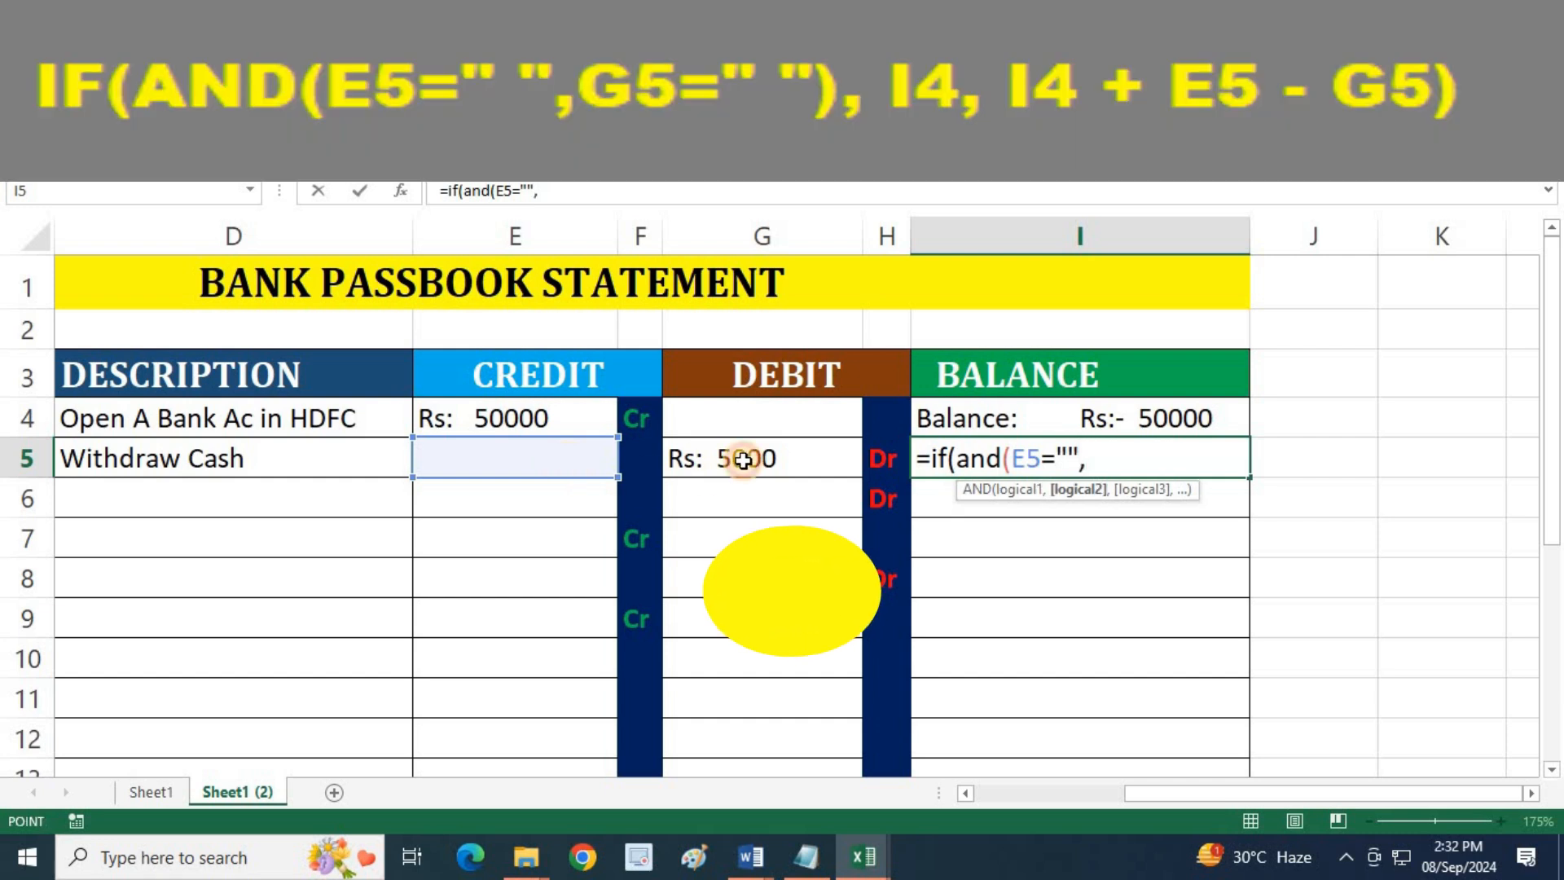
pyautogui.click(742, 461)
pyautogui.write('="')
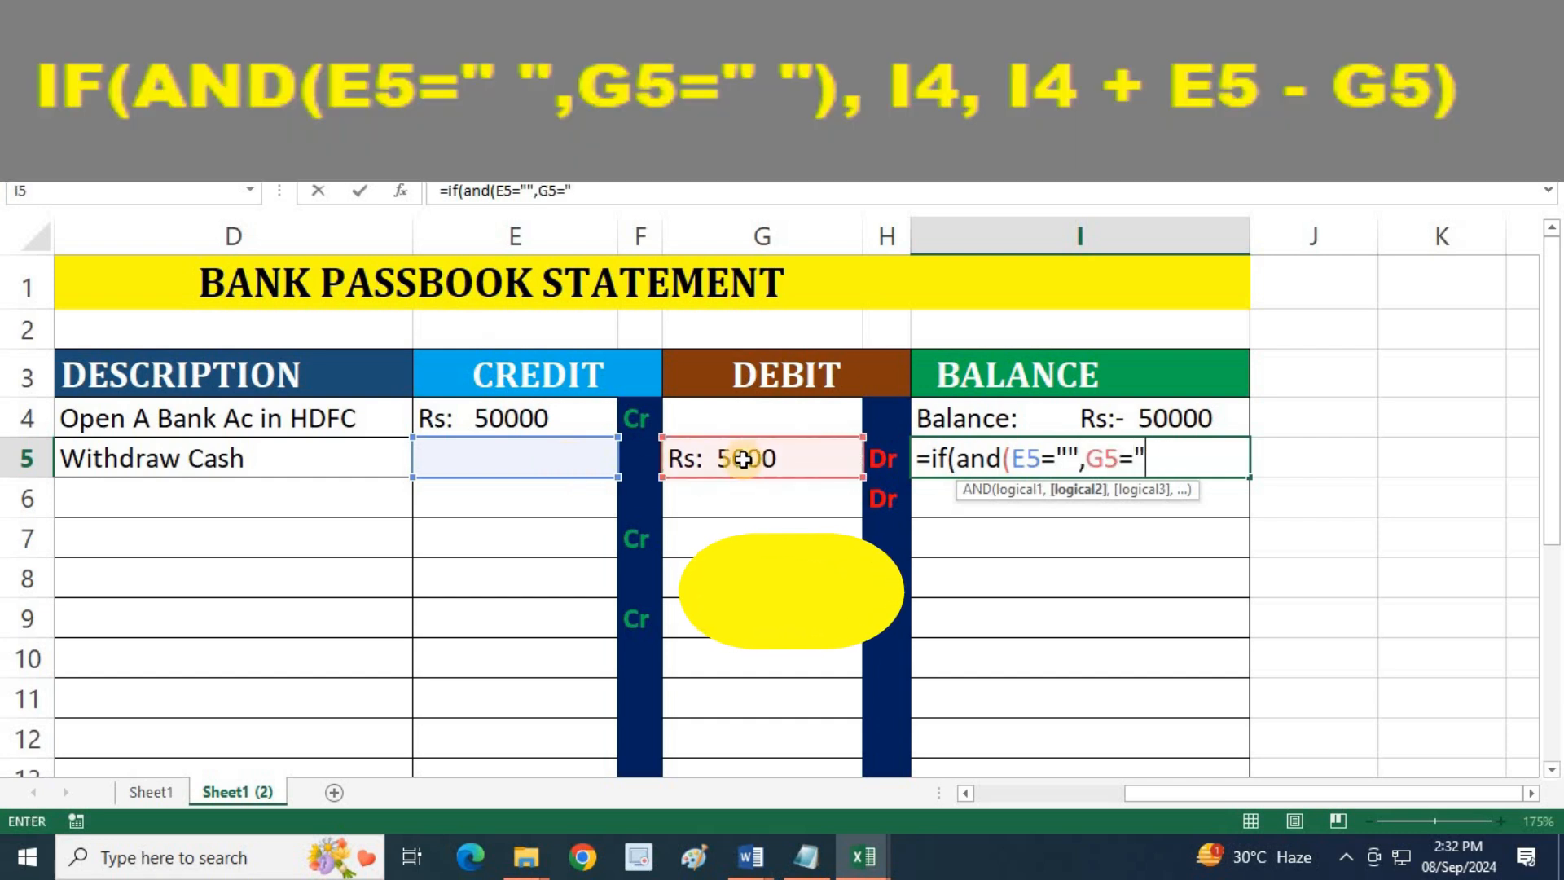
pyautogui.write('"),')
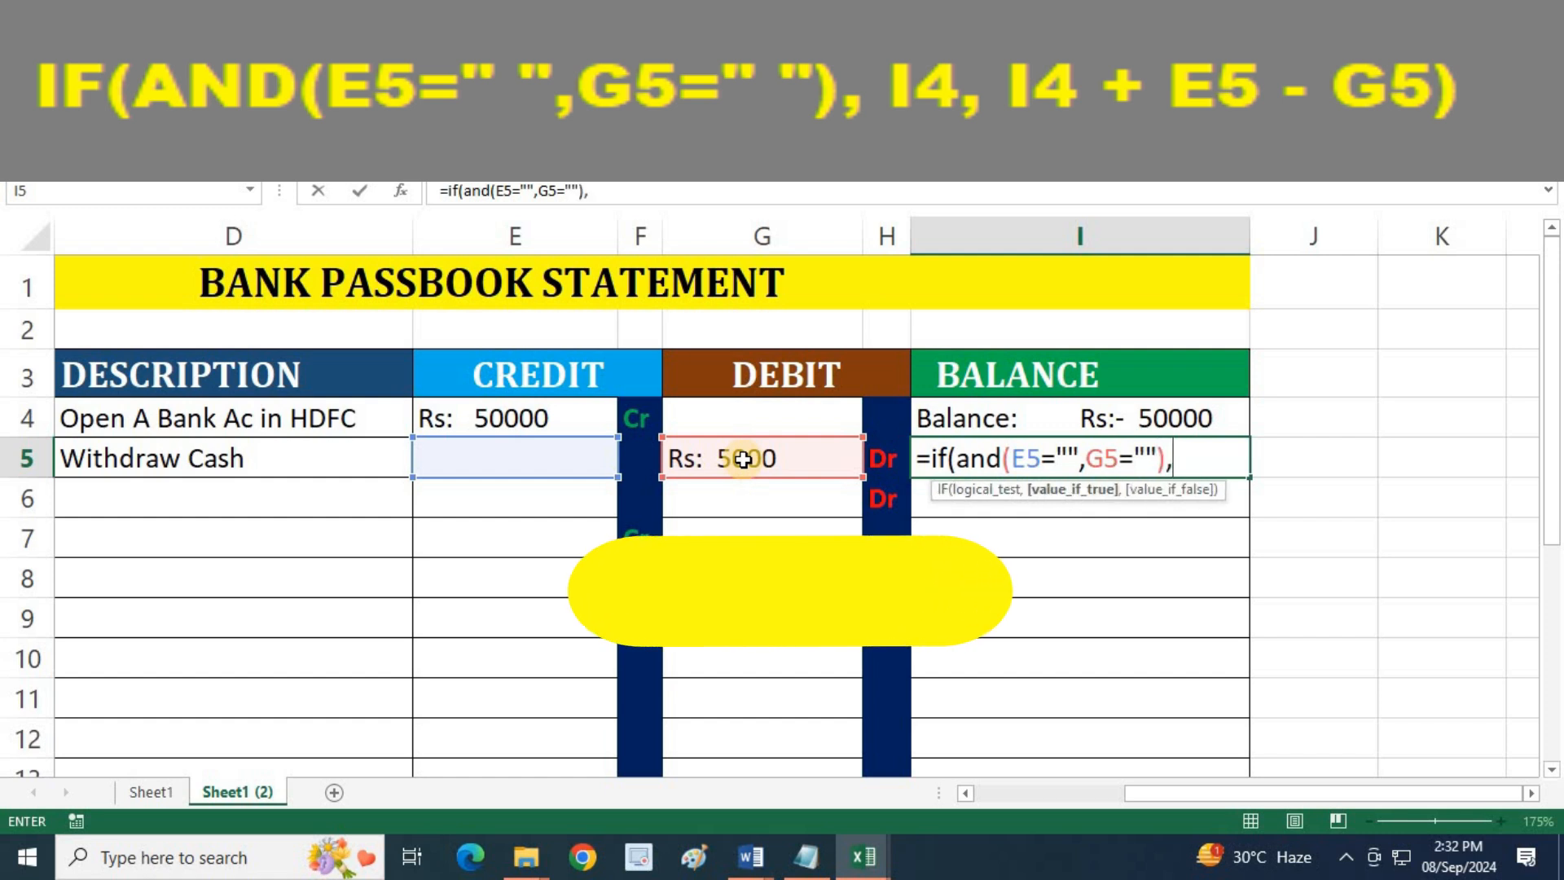
# Complete the I5 formula with I4 as the true result and I4+E5-G5 as the false result
pyautogui.click(1202, 417)
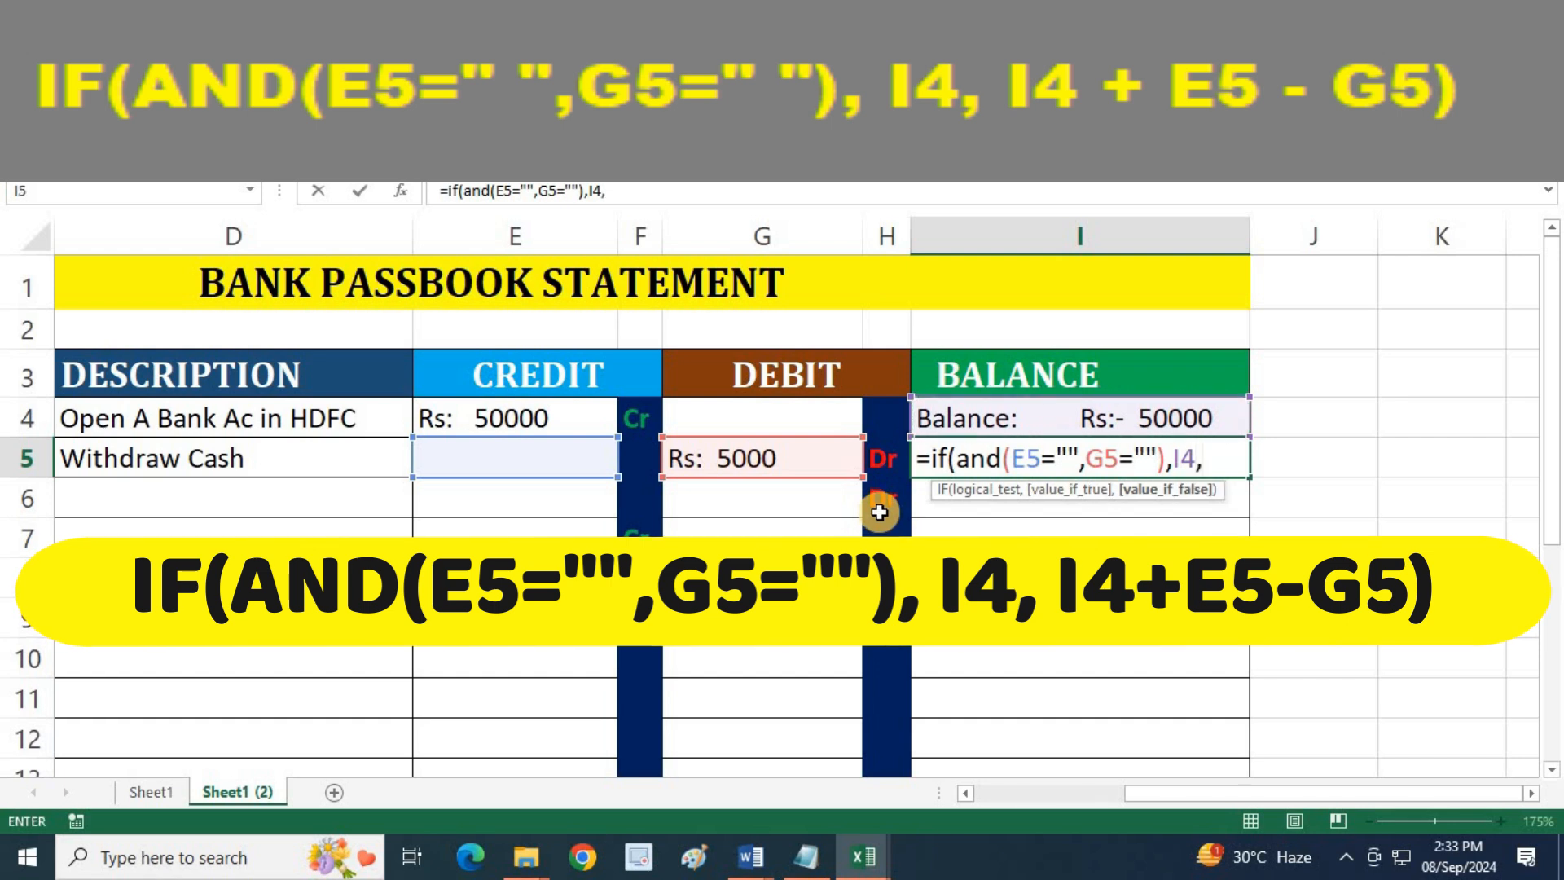
pyautogui.click(1171, 408)
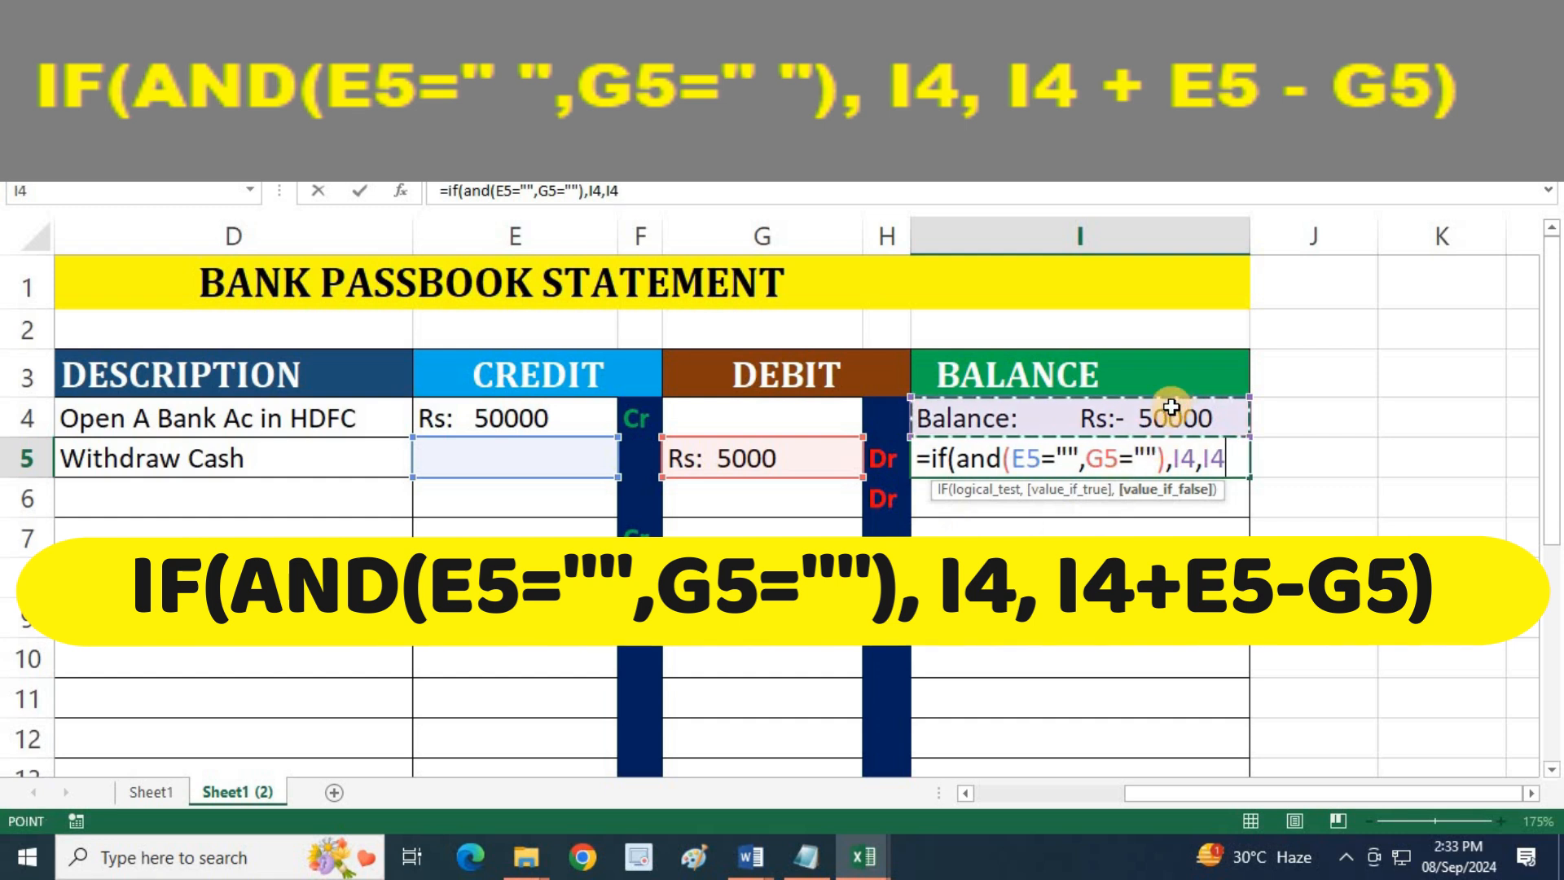
pyautogui.write('+')
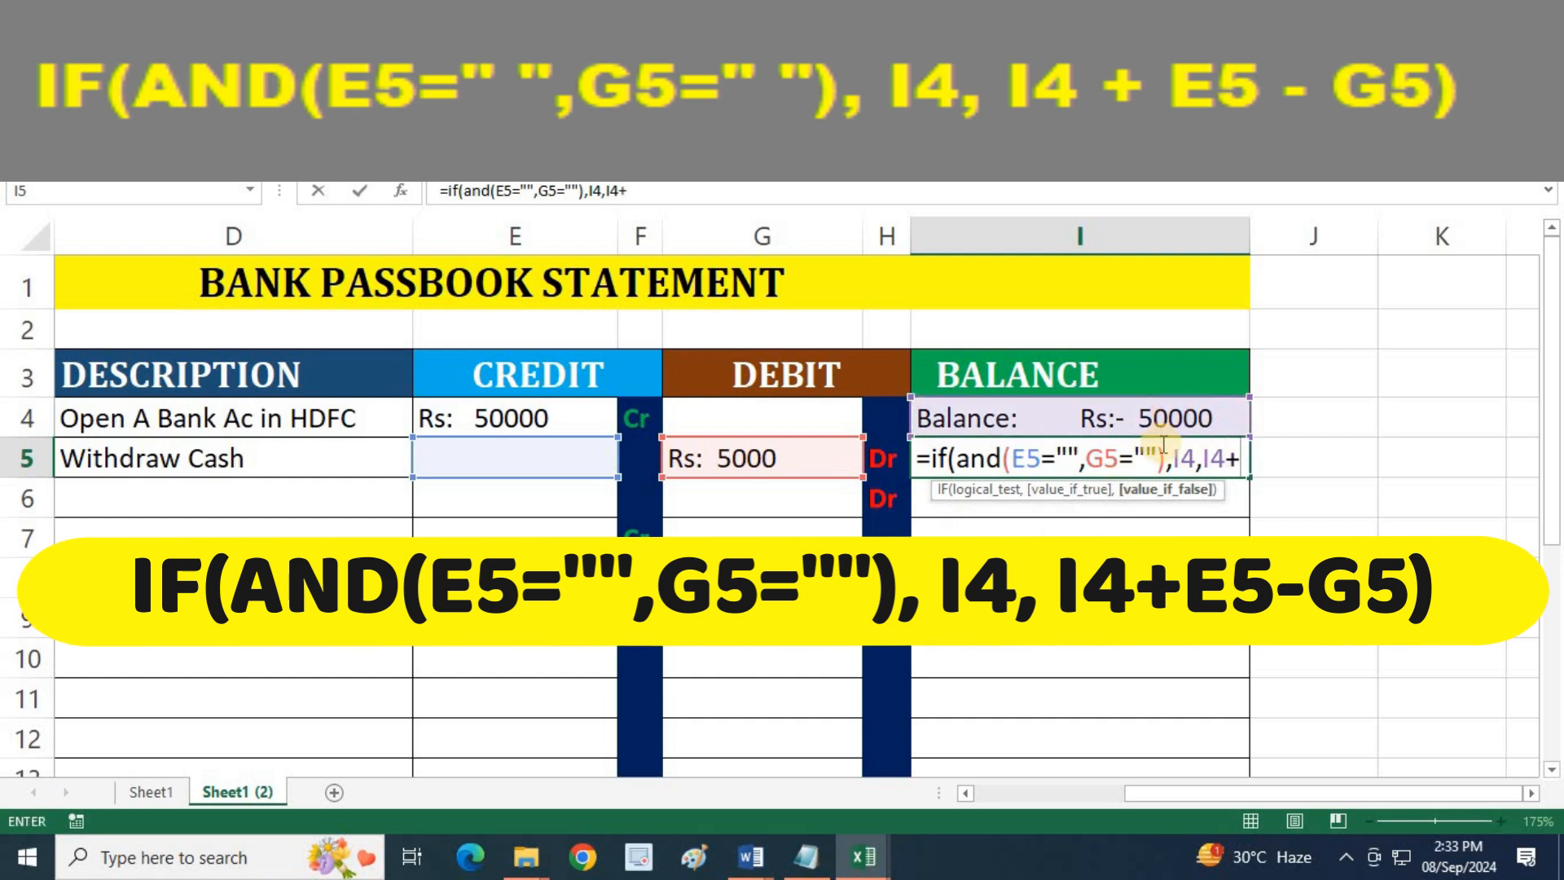
pyautogui.click(569, 455)
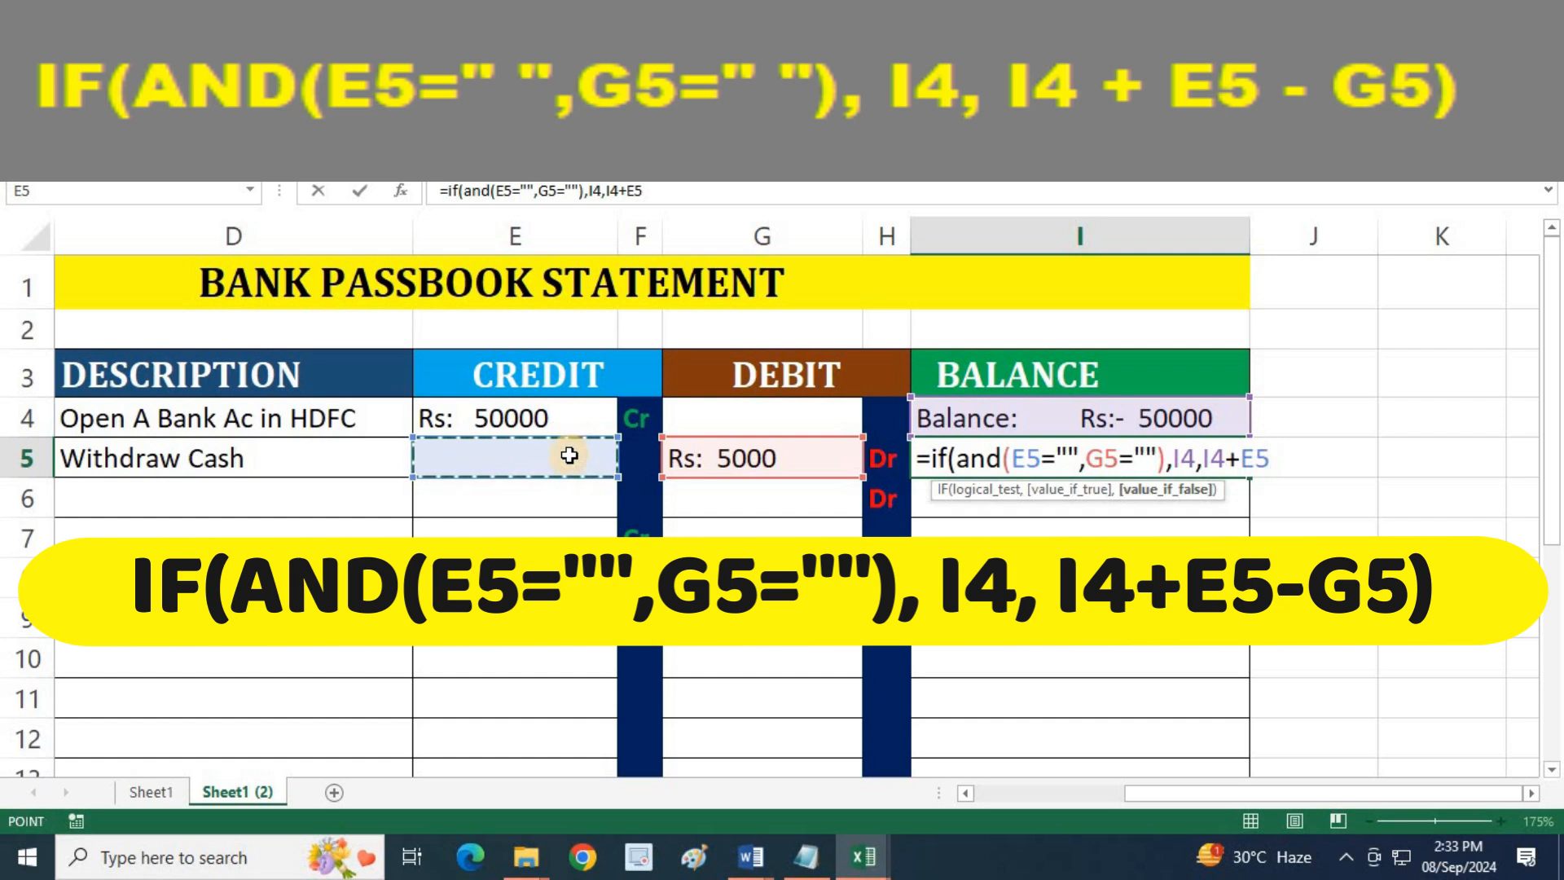
pyautogui.write('-')
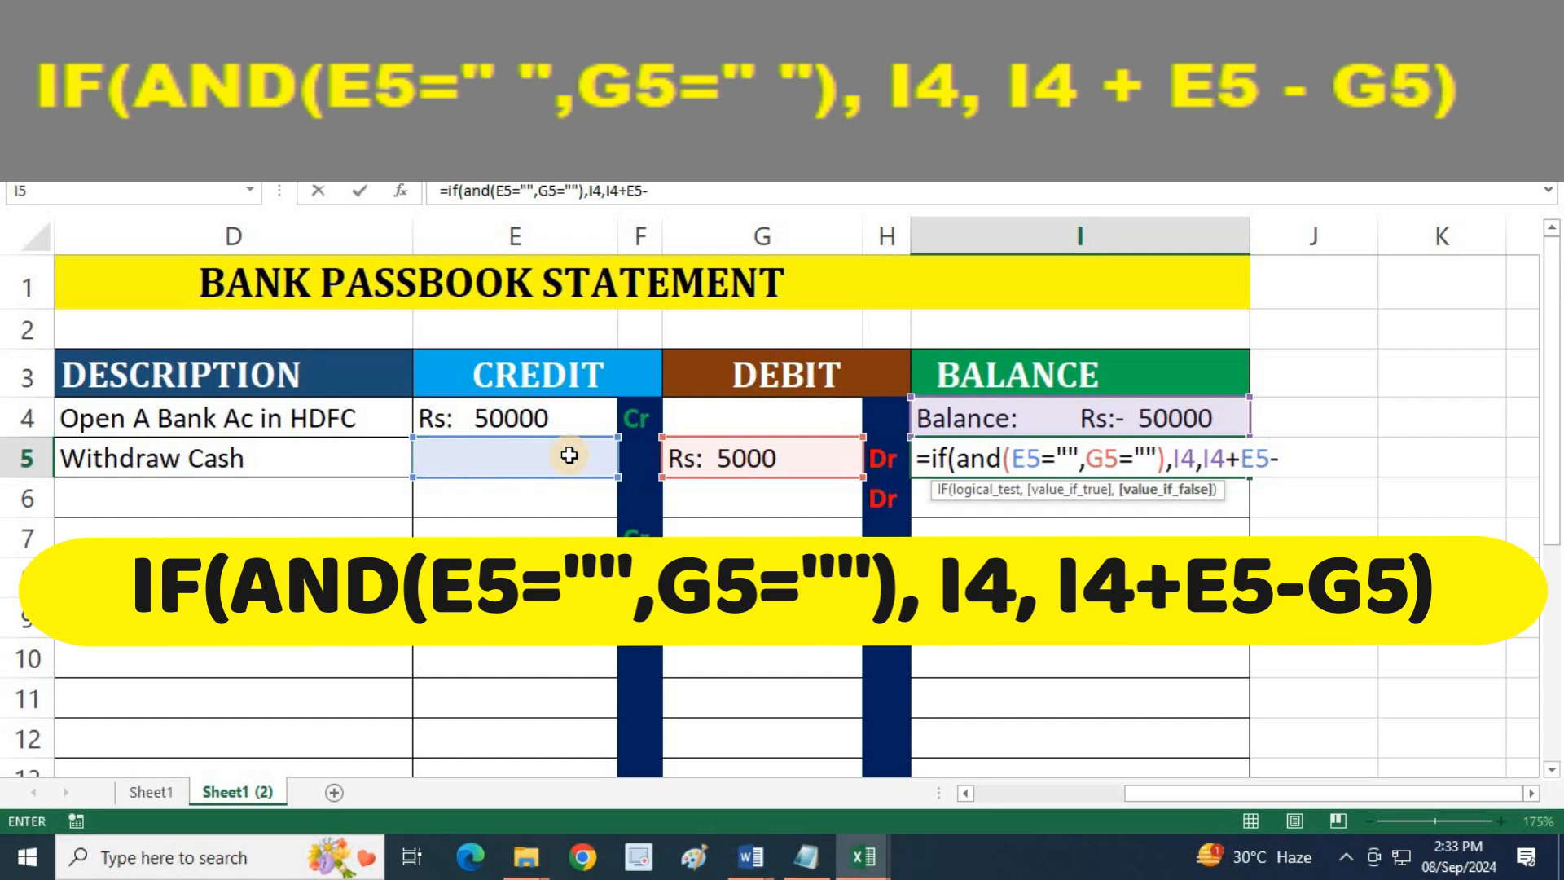
pyautogui.click(770, 449)
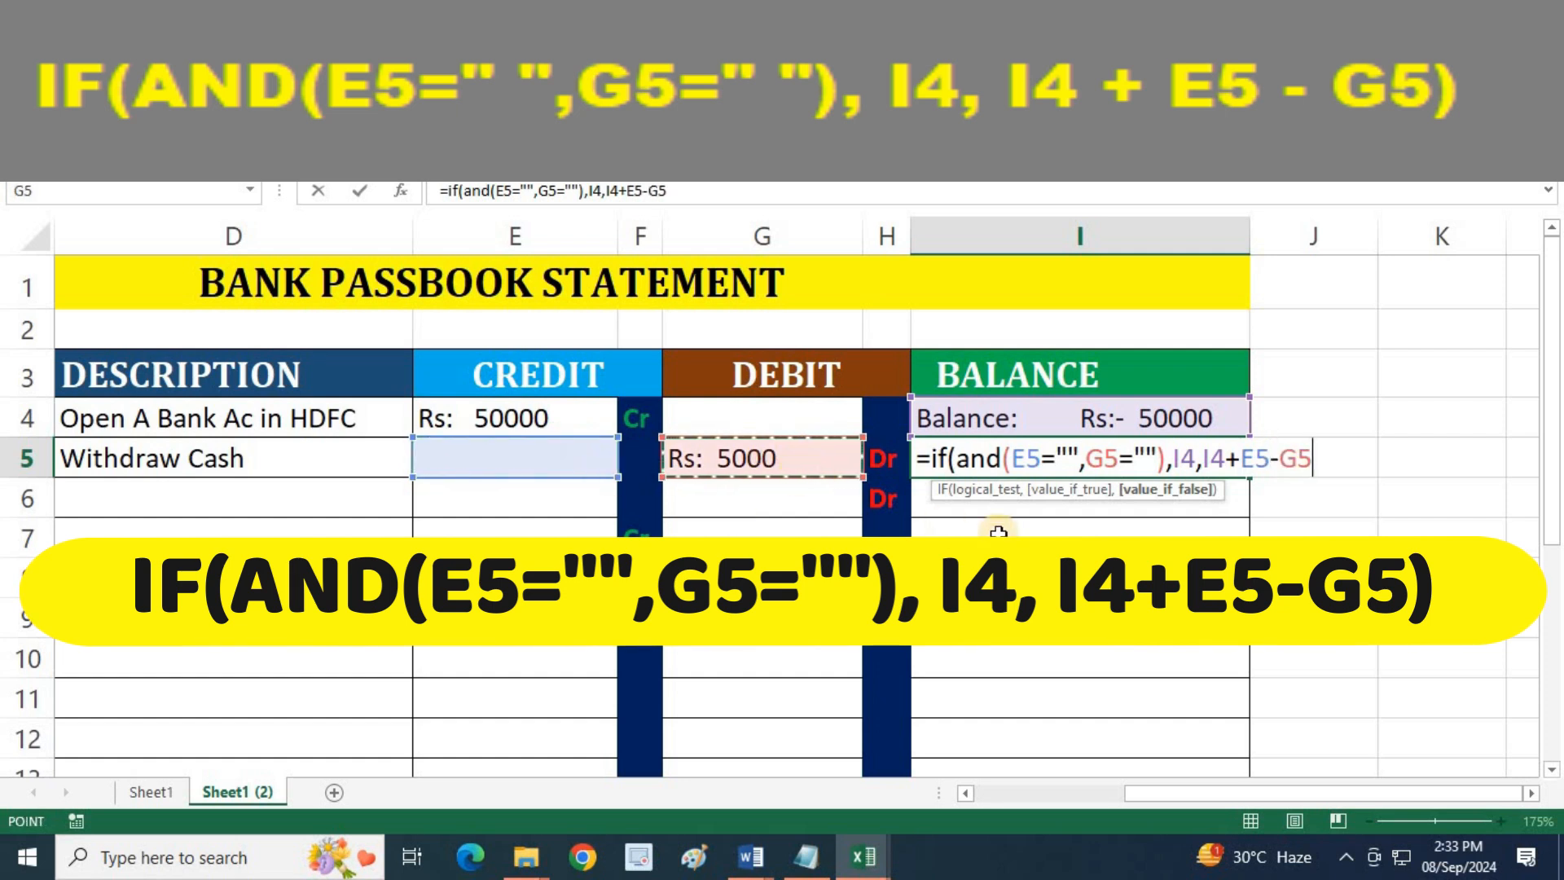
pyautogui.write(')')
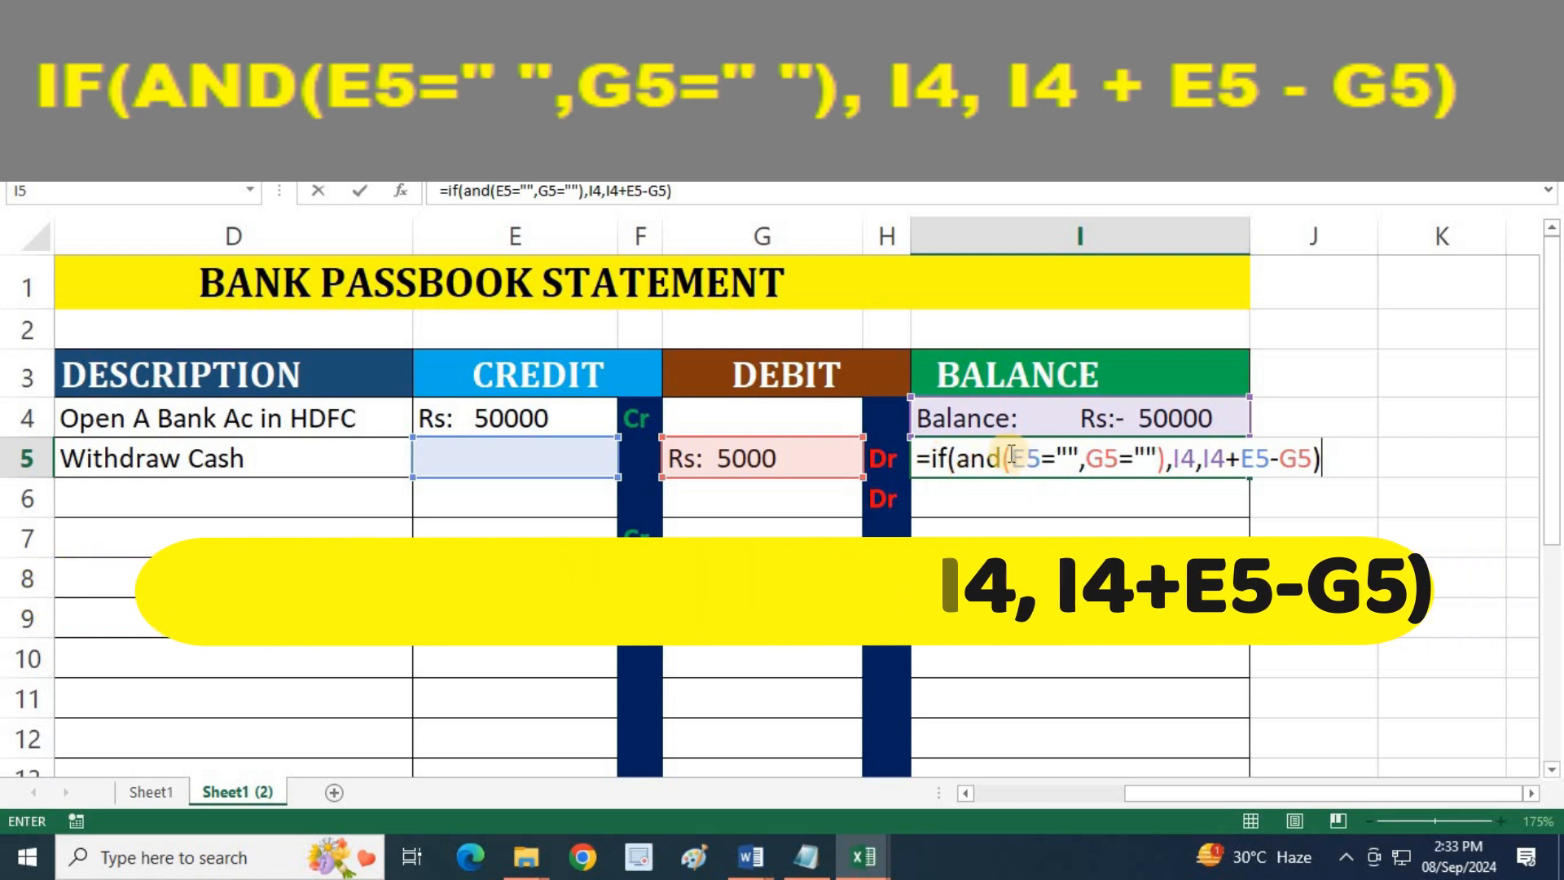
# Review the conditions and the E5 and G5 terms of the I5 formula, commit it, and check the balance against the debit
pyautogui.moveTo(1011, 458); pyautogui.dragTo(1151, 458)
pyautogui.moveTo(1022, 458); pyautogui.dragTo(1138, 458)
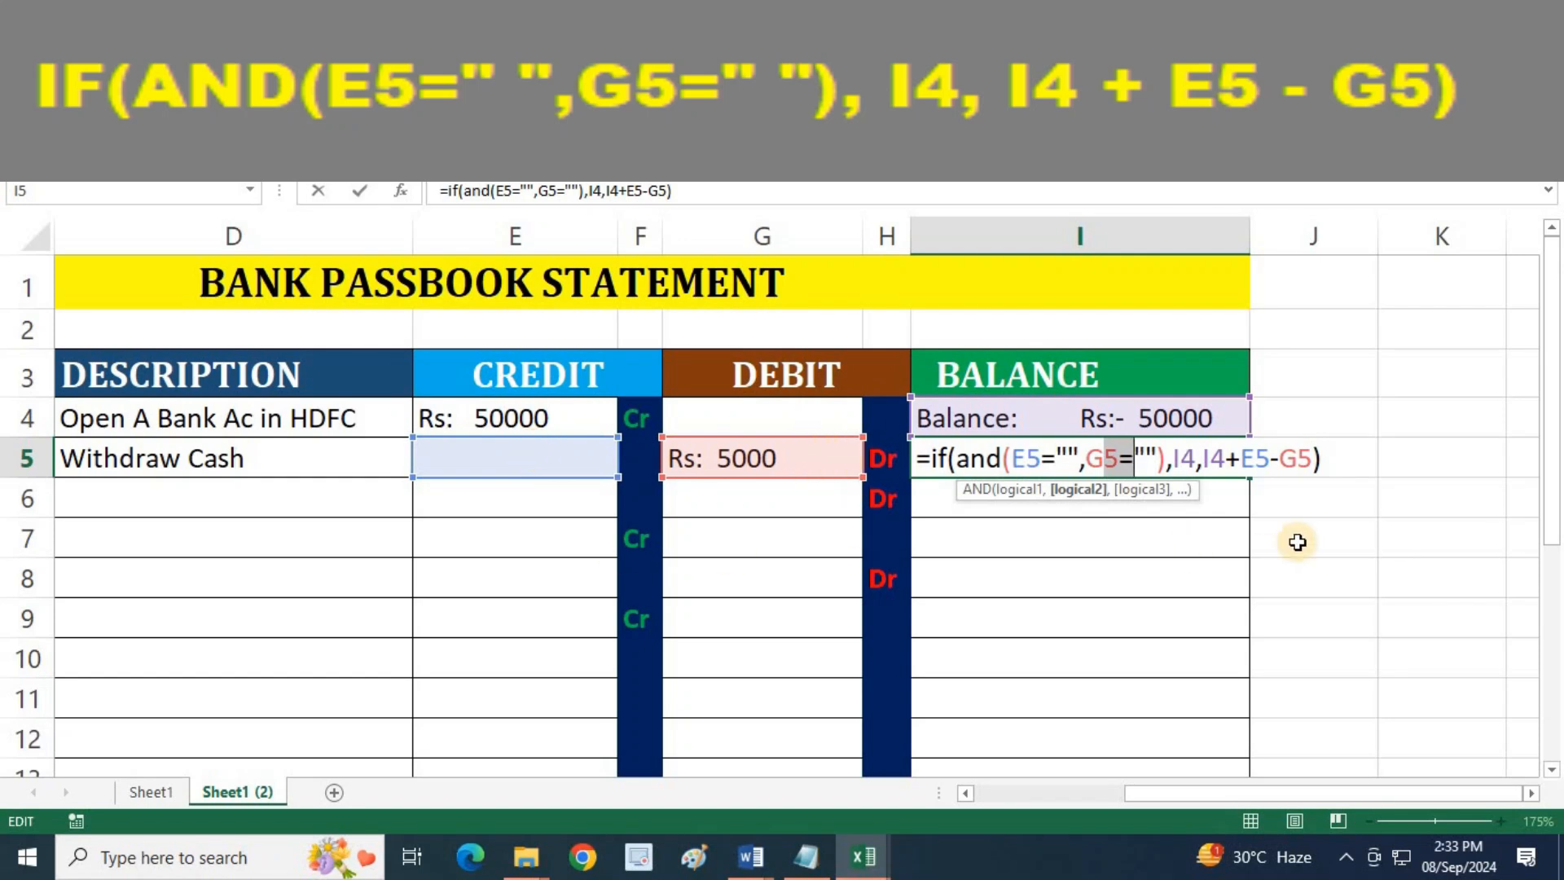
pyautogui.click(1218, 461)
pyautogui.doubleClick(1262, 461)
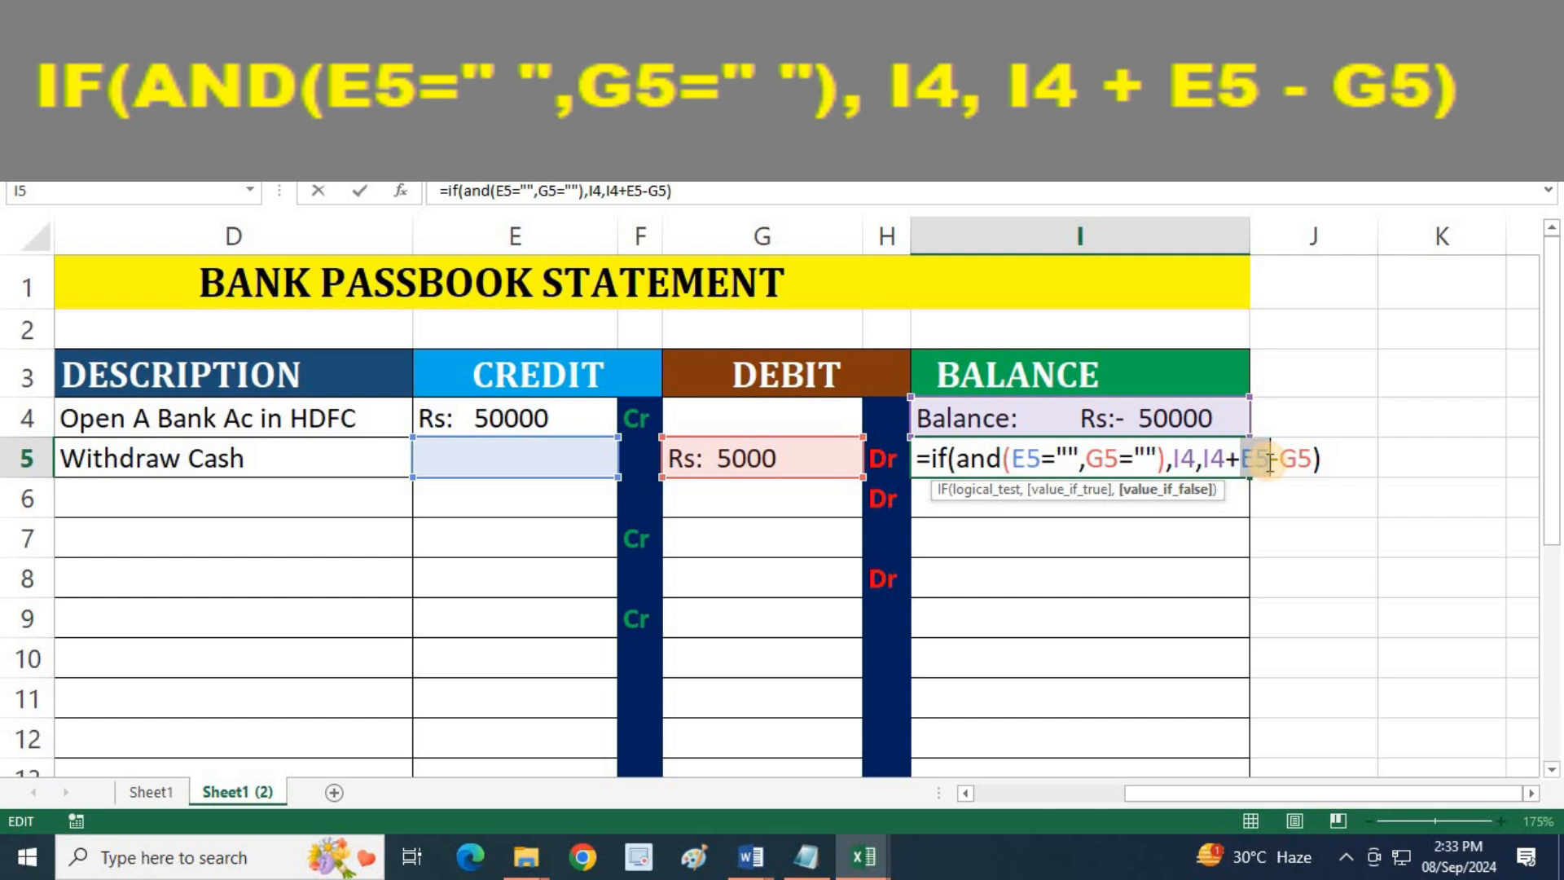
pyautogui.doubleClick(1302, 461)
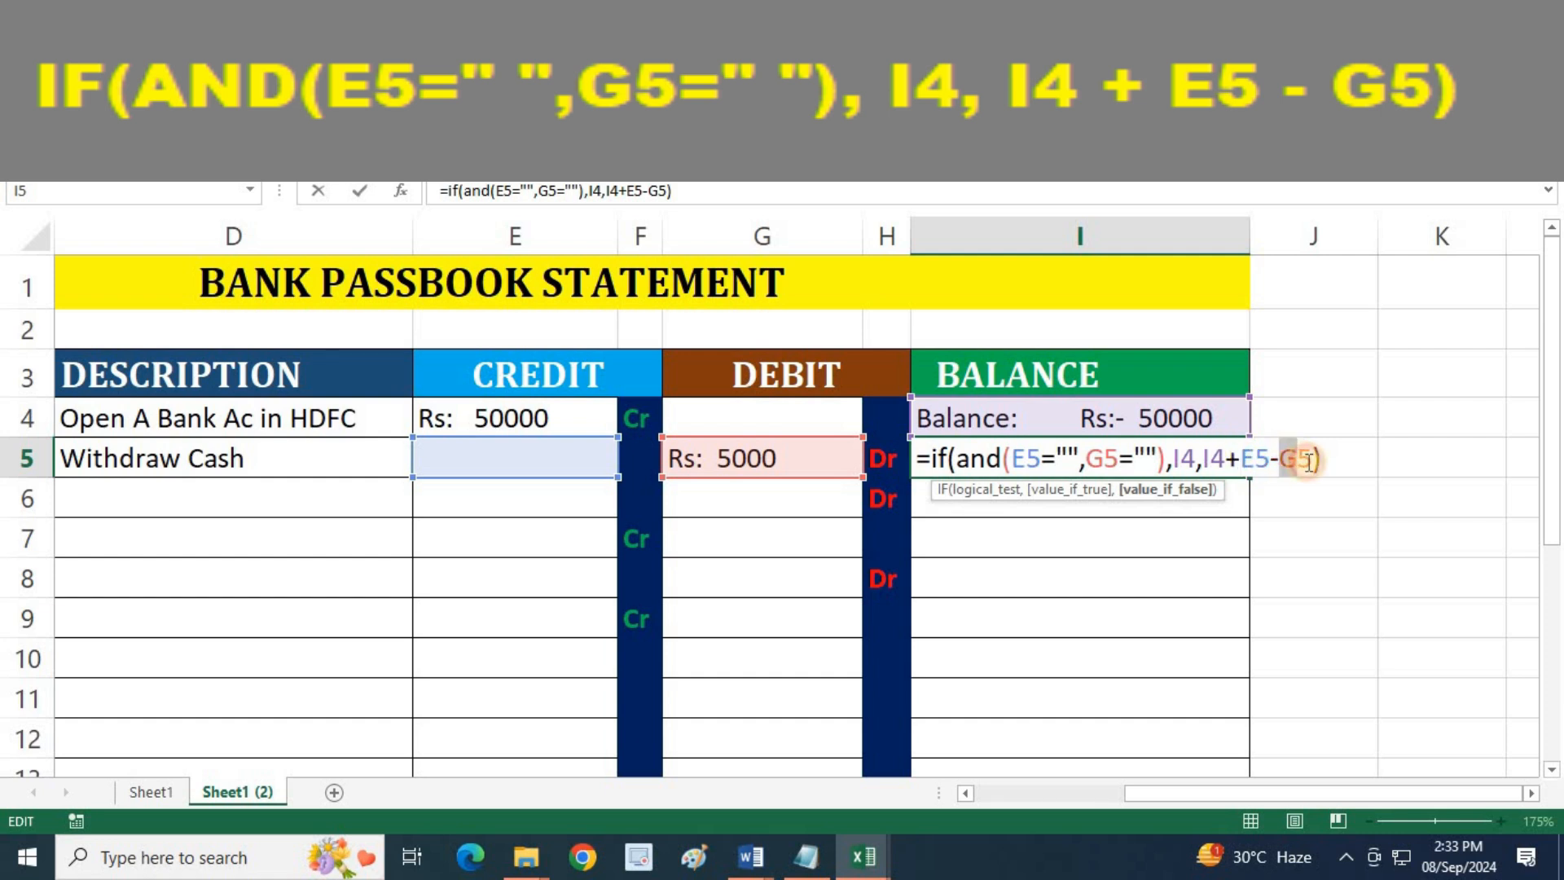
pyautogui.click(1331, 461)
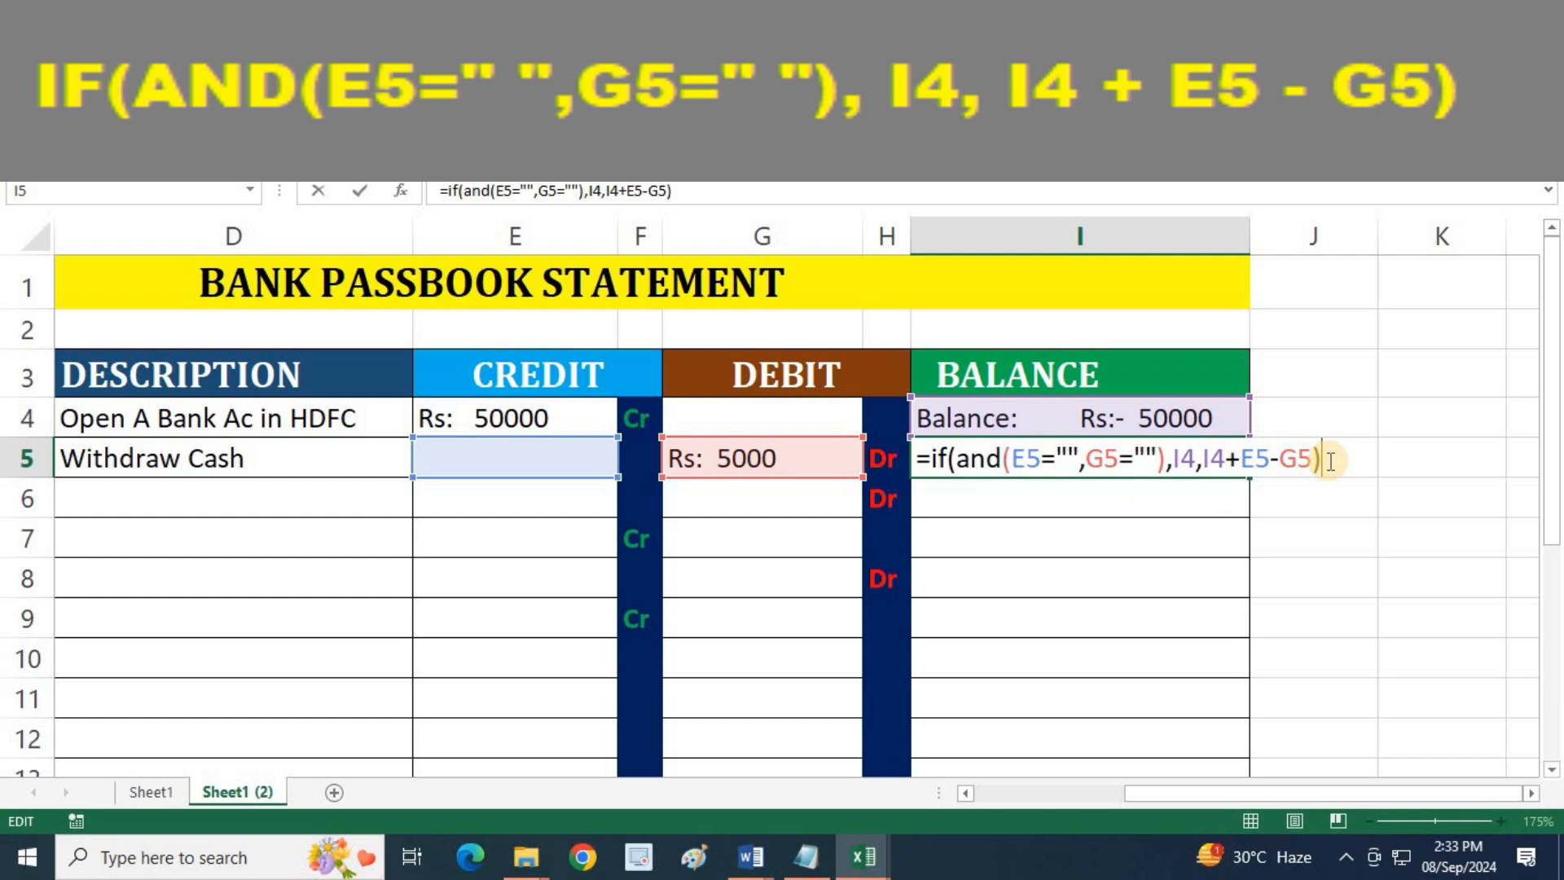
pyautogui.press('Return')
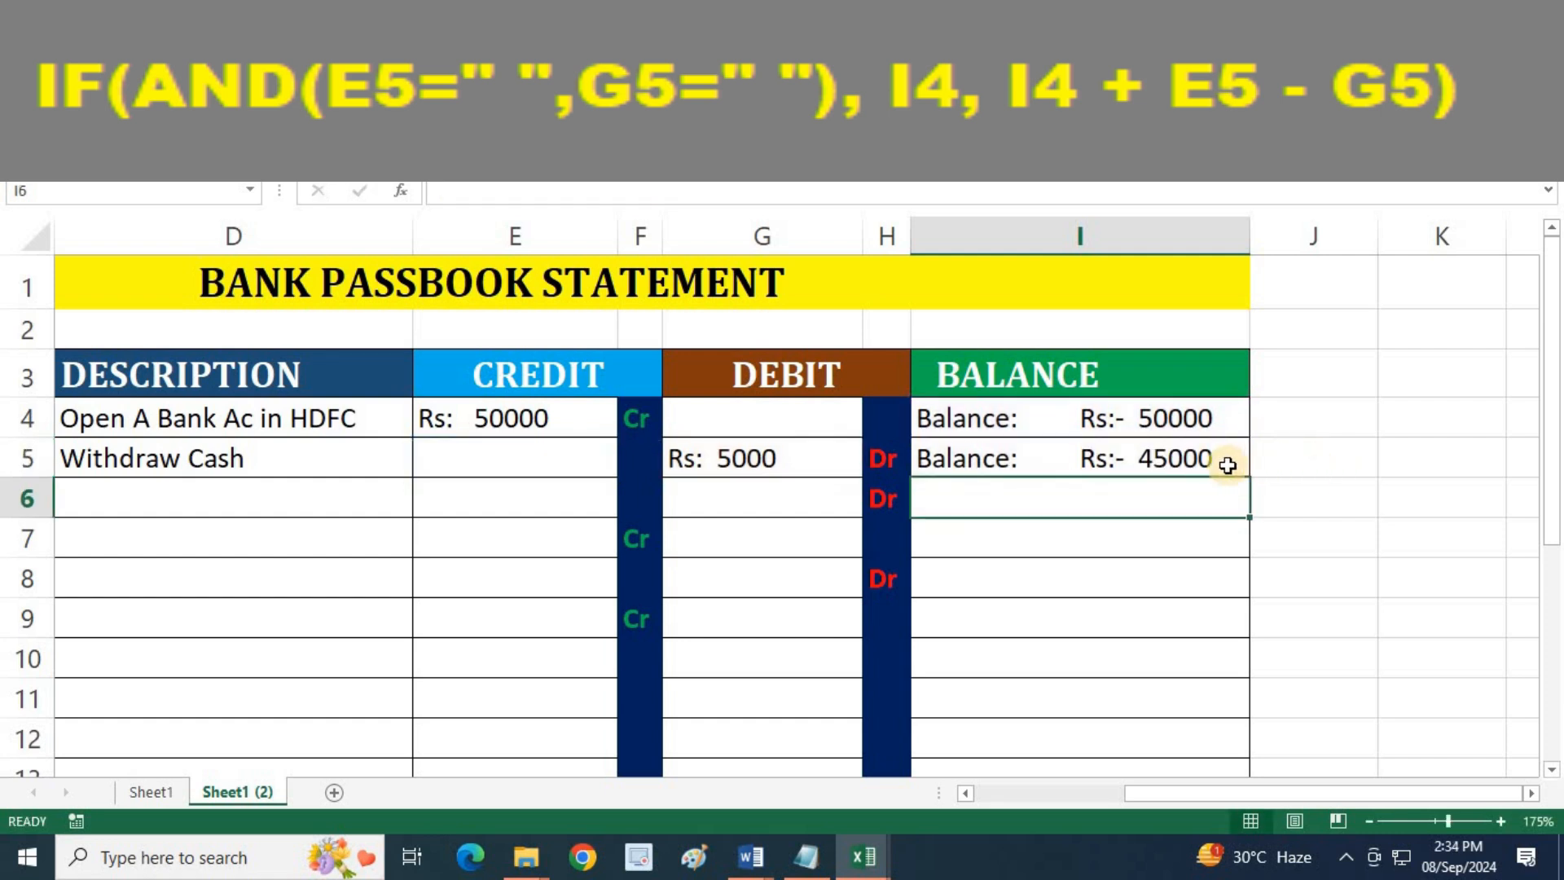
pyautogui.click(1228, 464)
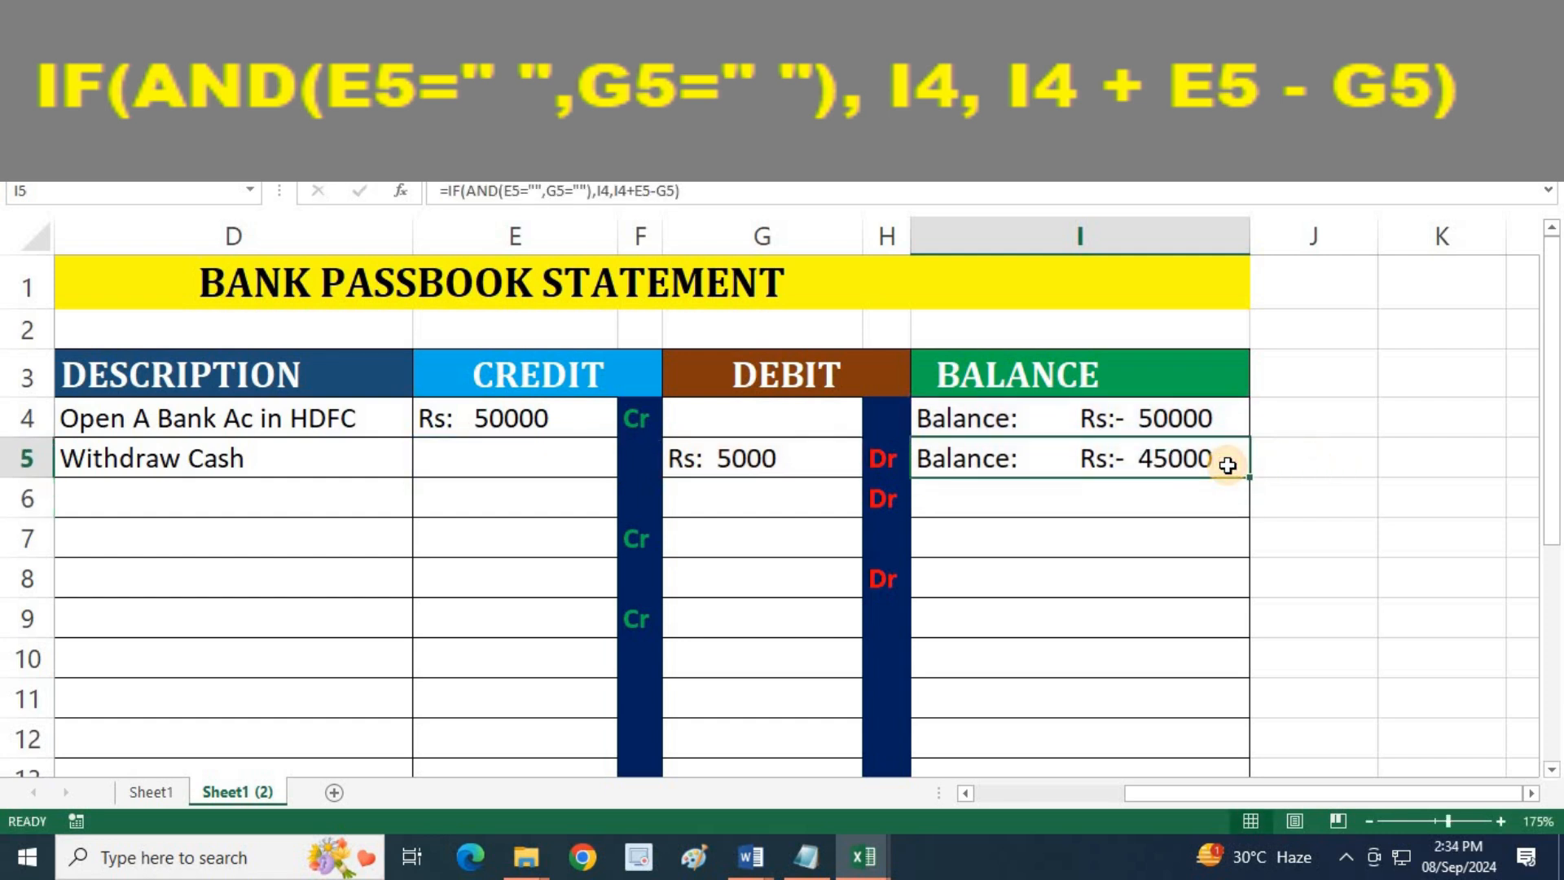
pyautogui.click(751, 477)
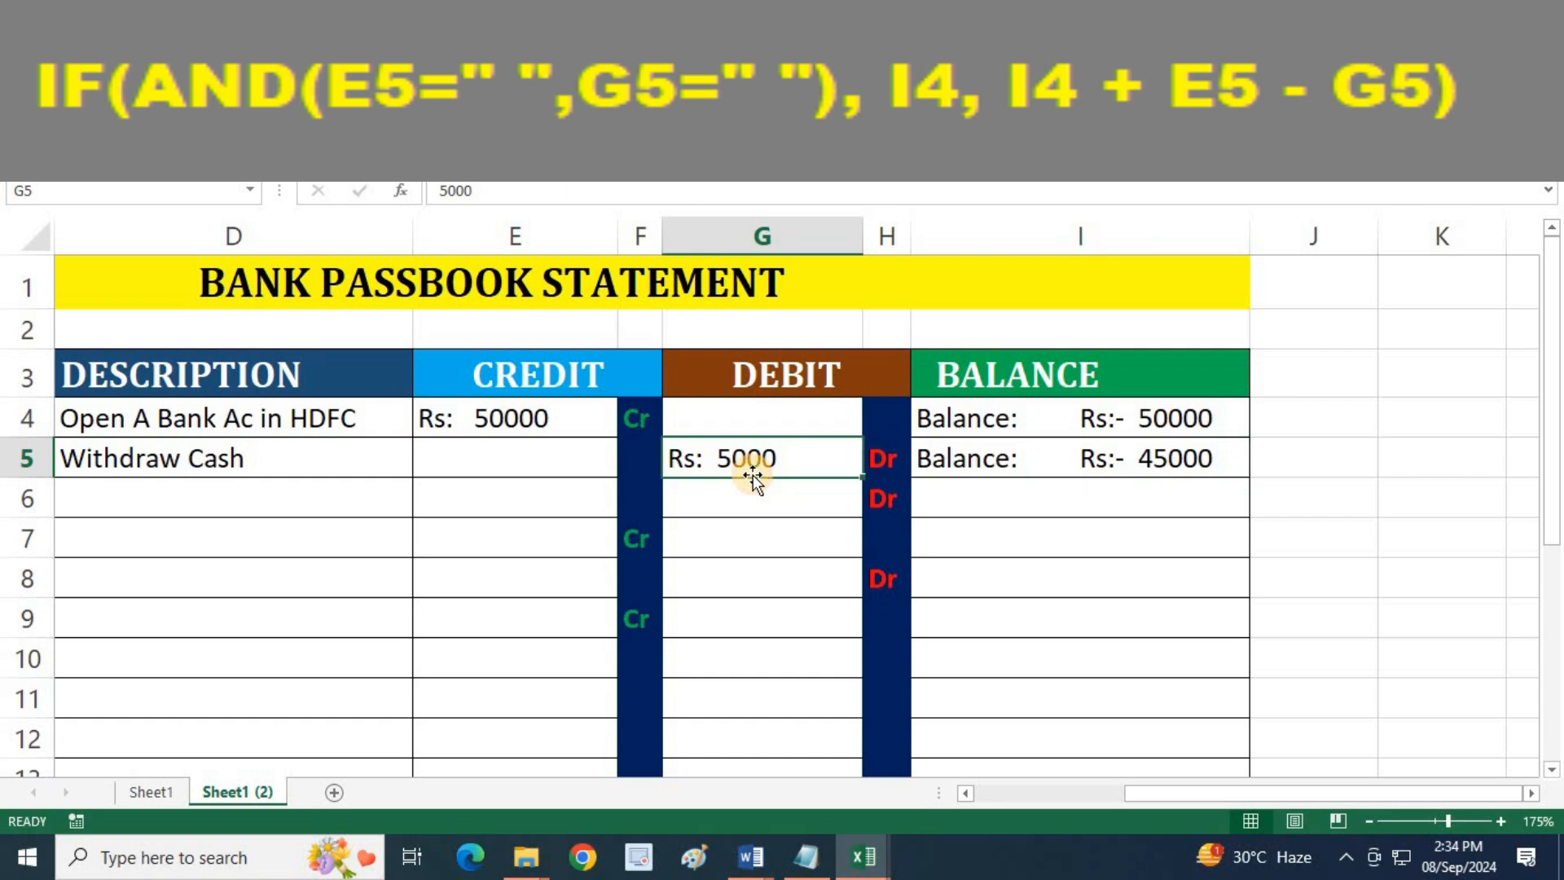
# Enter the date 05-09-2024 in C6 for the BN103 entry
pyautogui.moveTo(1139, 799); pyautogui.dragTo(1117, 796)
pyautogui.scroll(-1, 1098, 703)
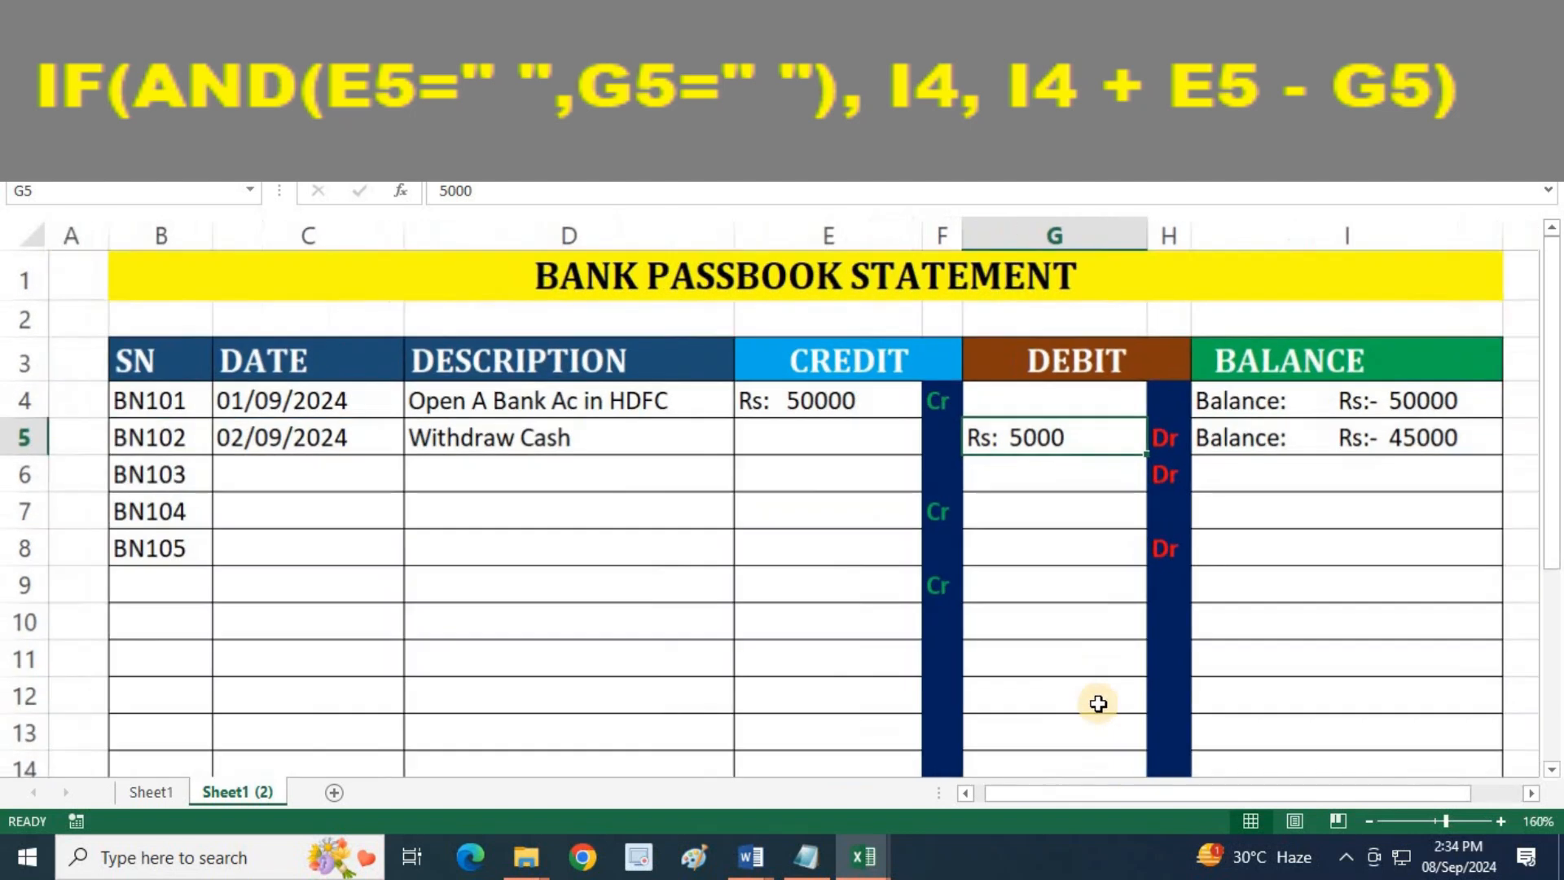
pyautogui.click(310, 474)
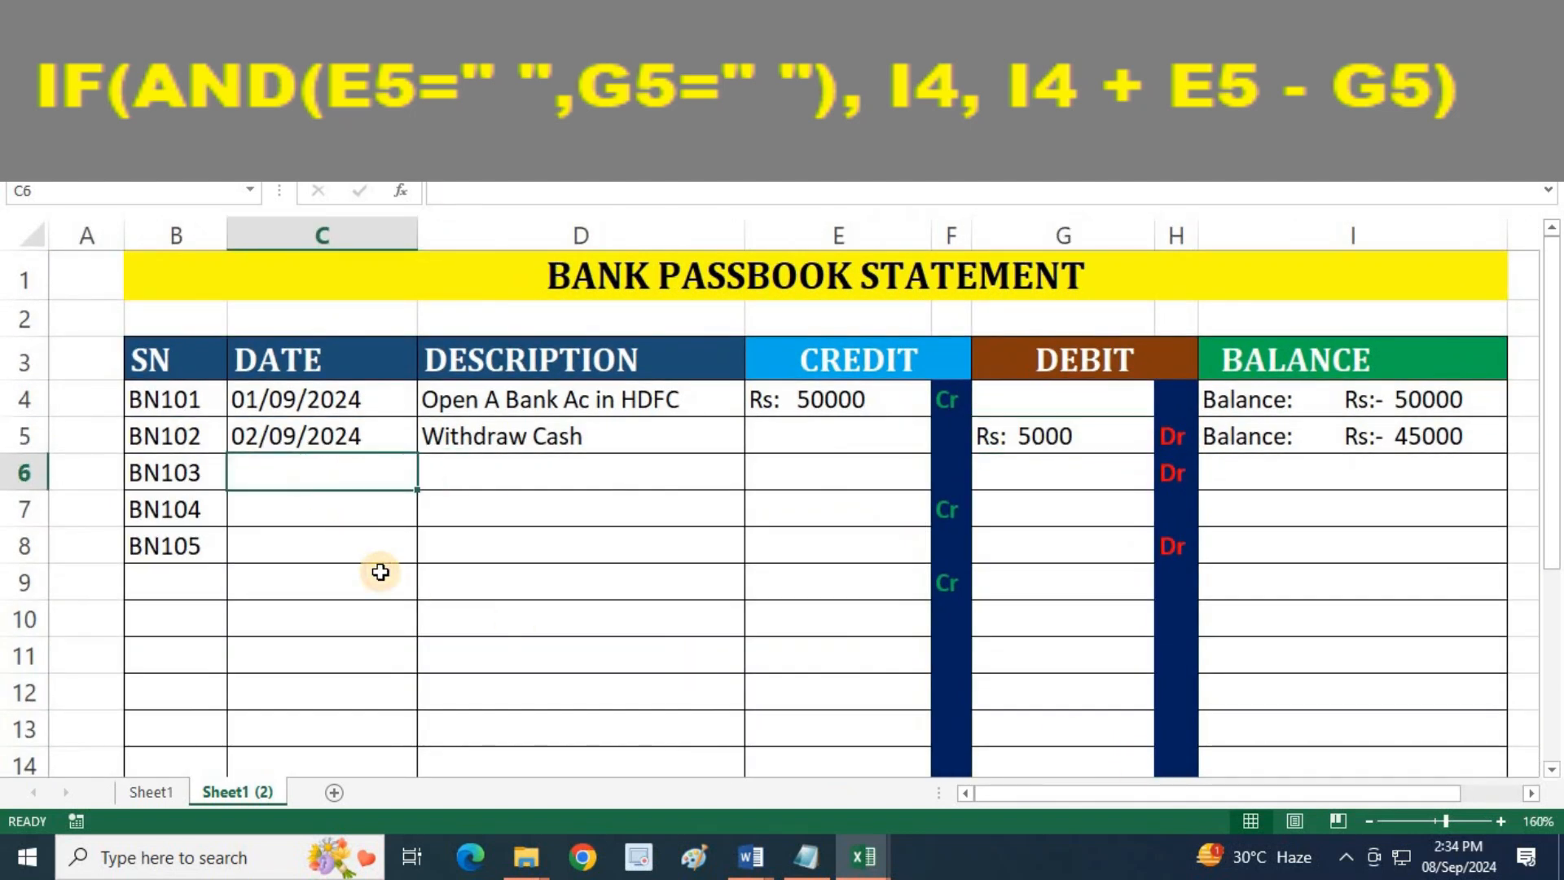
pyautogui.write('05-09-')
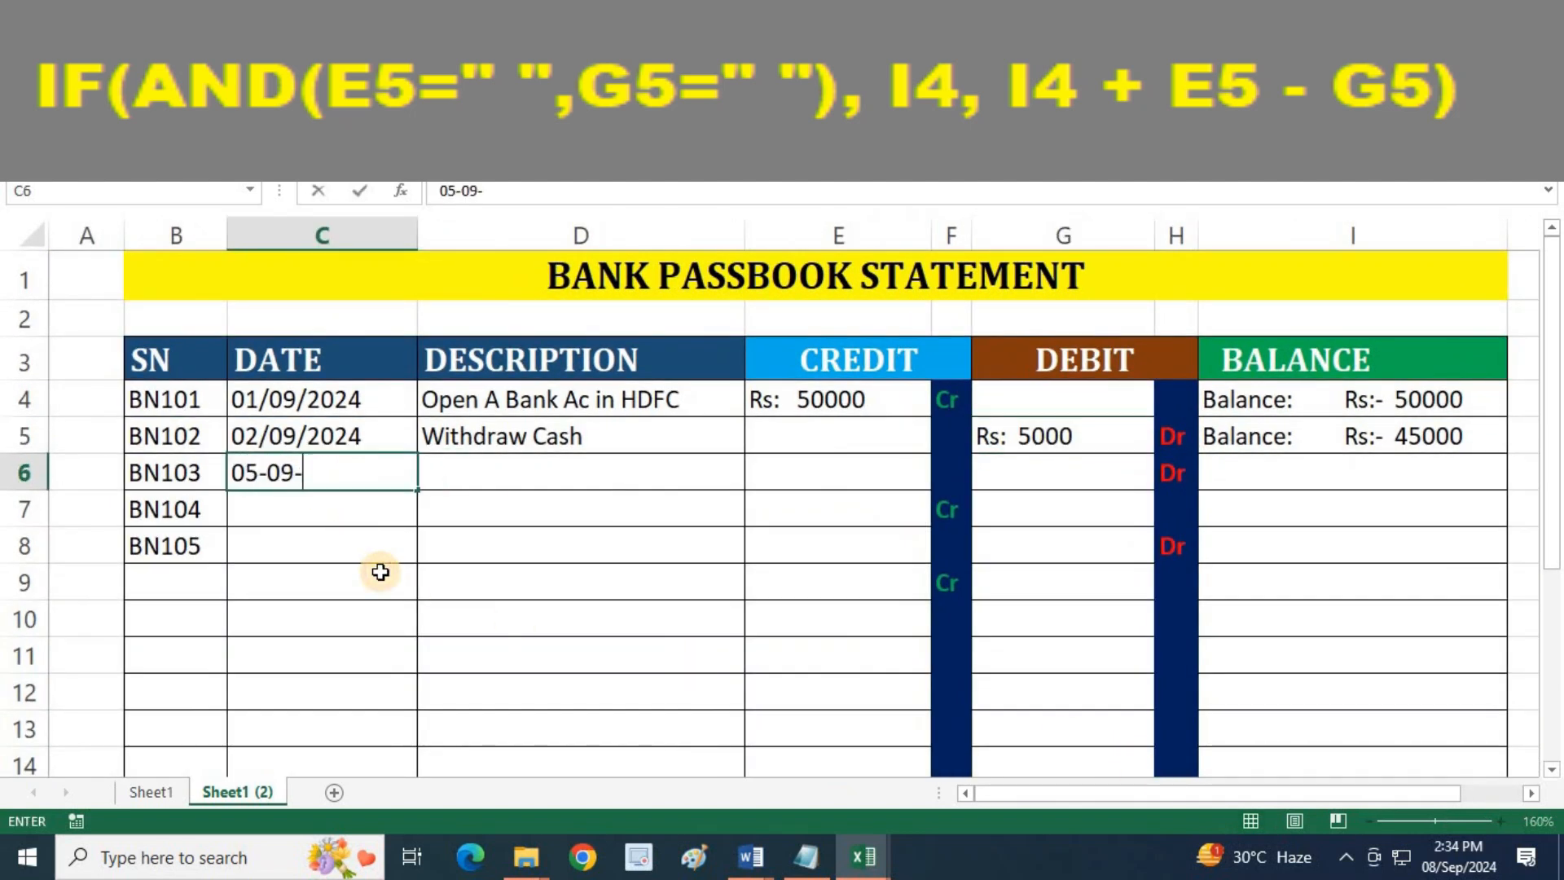
pyautogui.write('2024')
pyautogui.press('Tab')
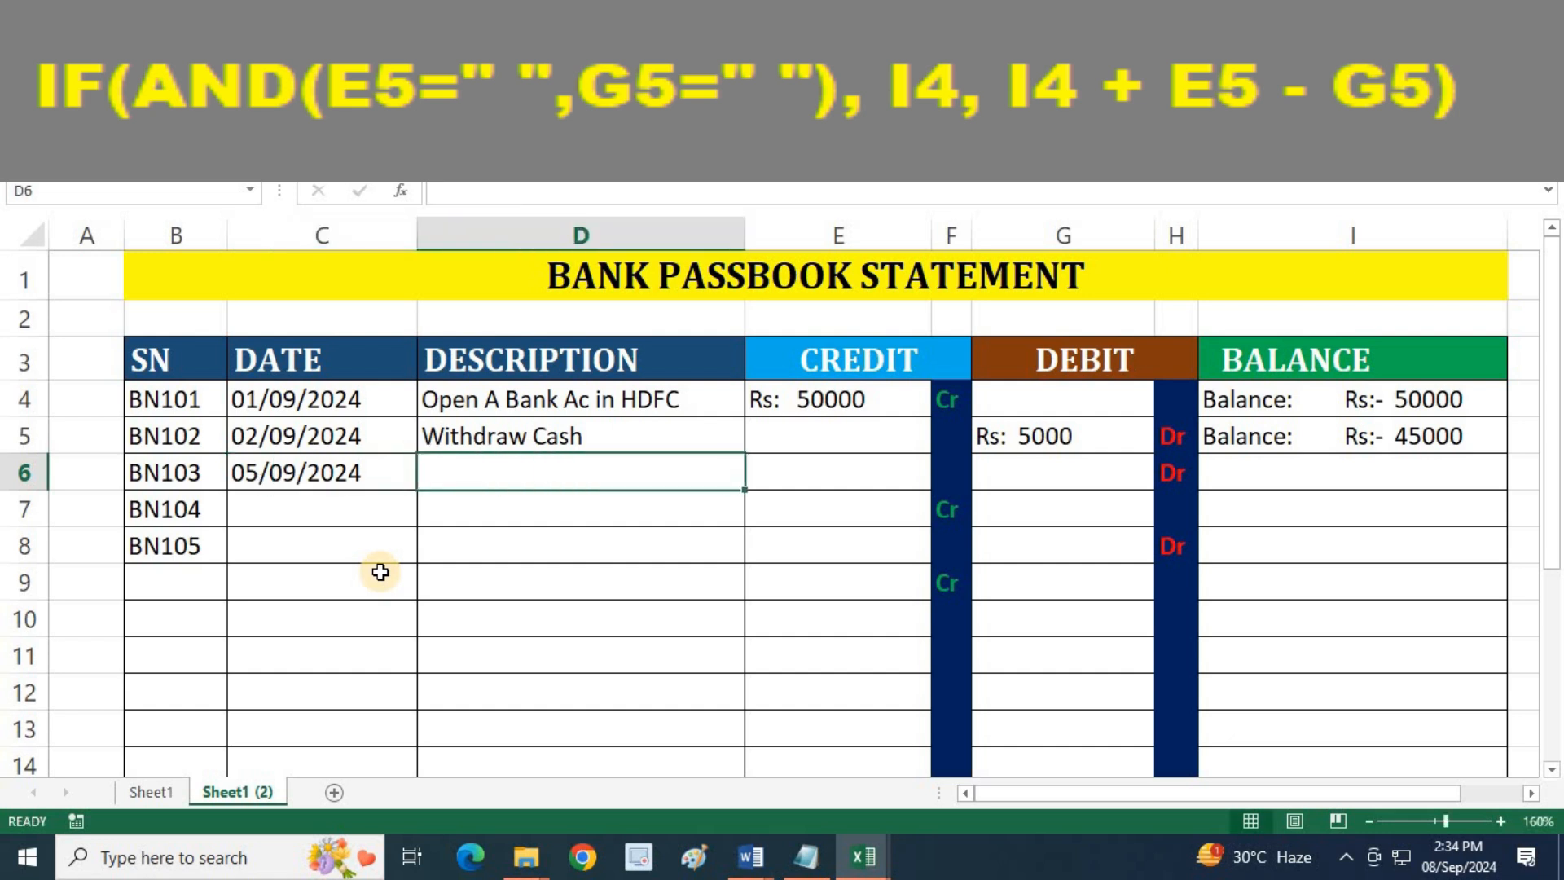
# Enter the description "Cash Deposit" in D6 and a credit of 12500 in E6 for the BN103 entry
pyautogui.write('C')
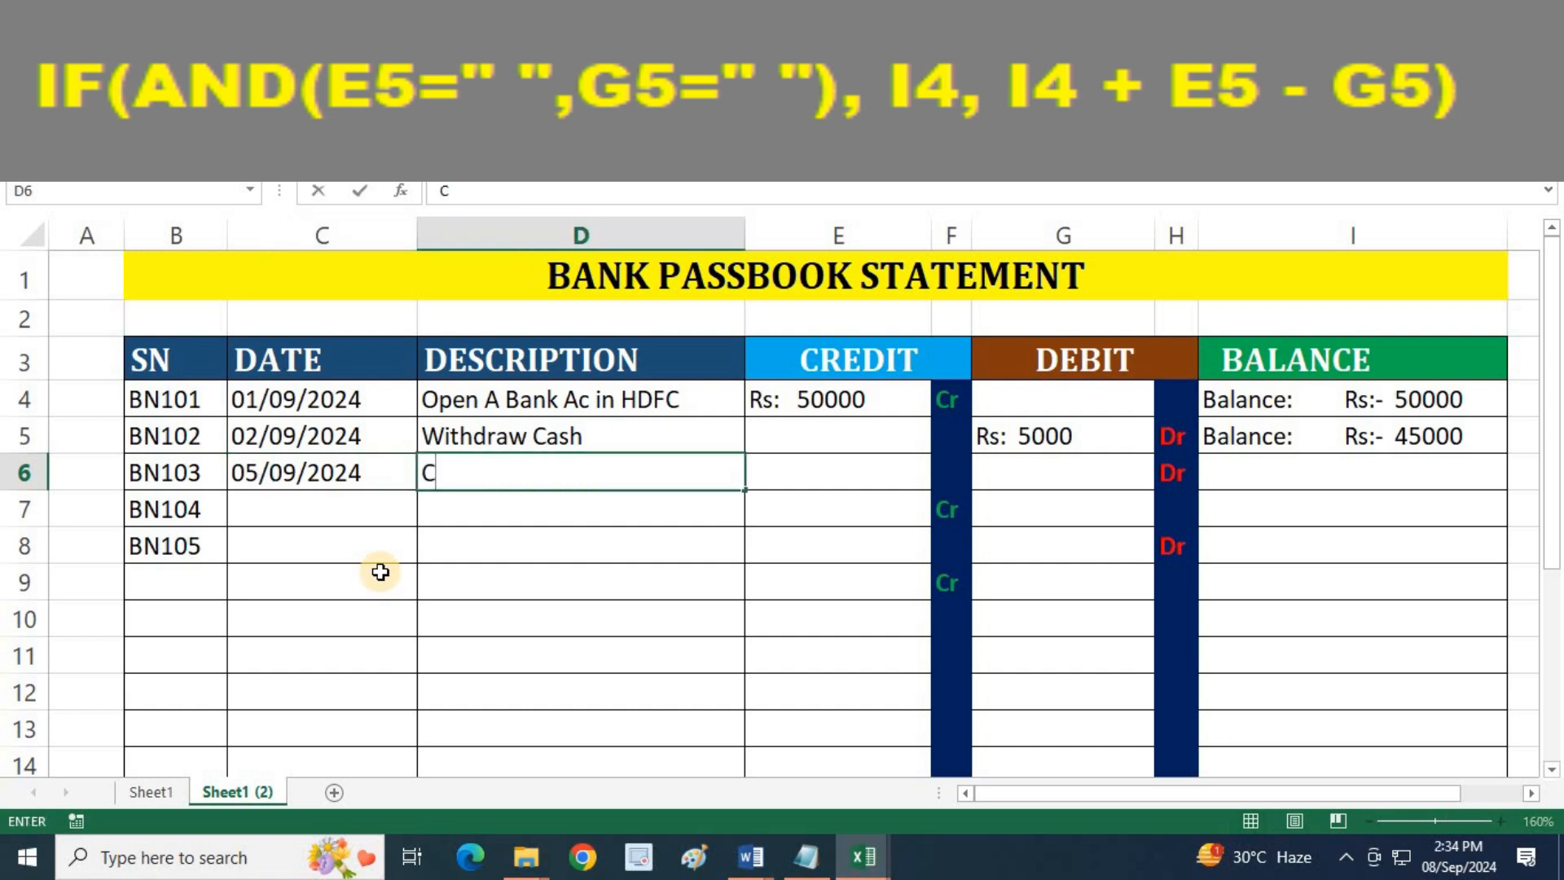
pyautogui.write('ash Deposit')
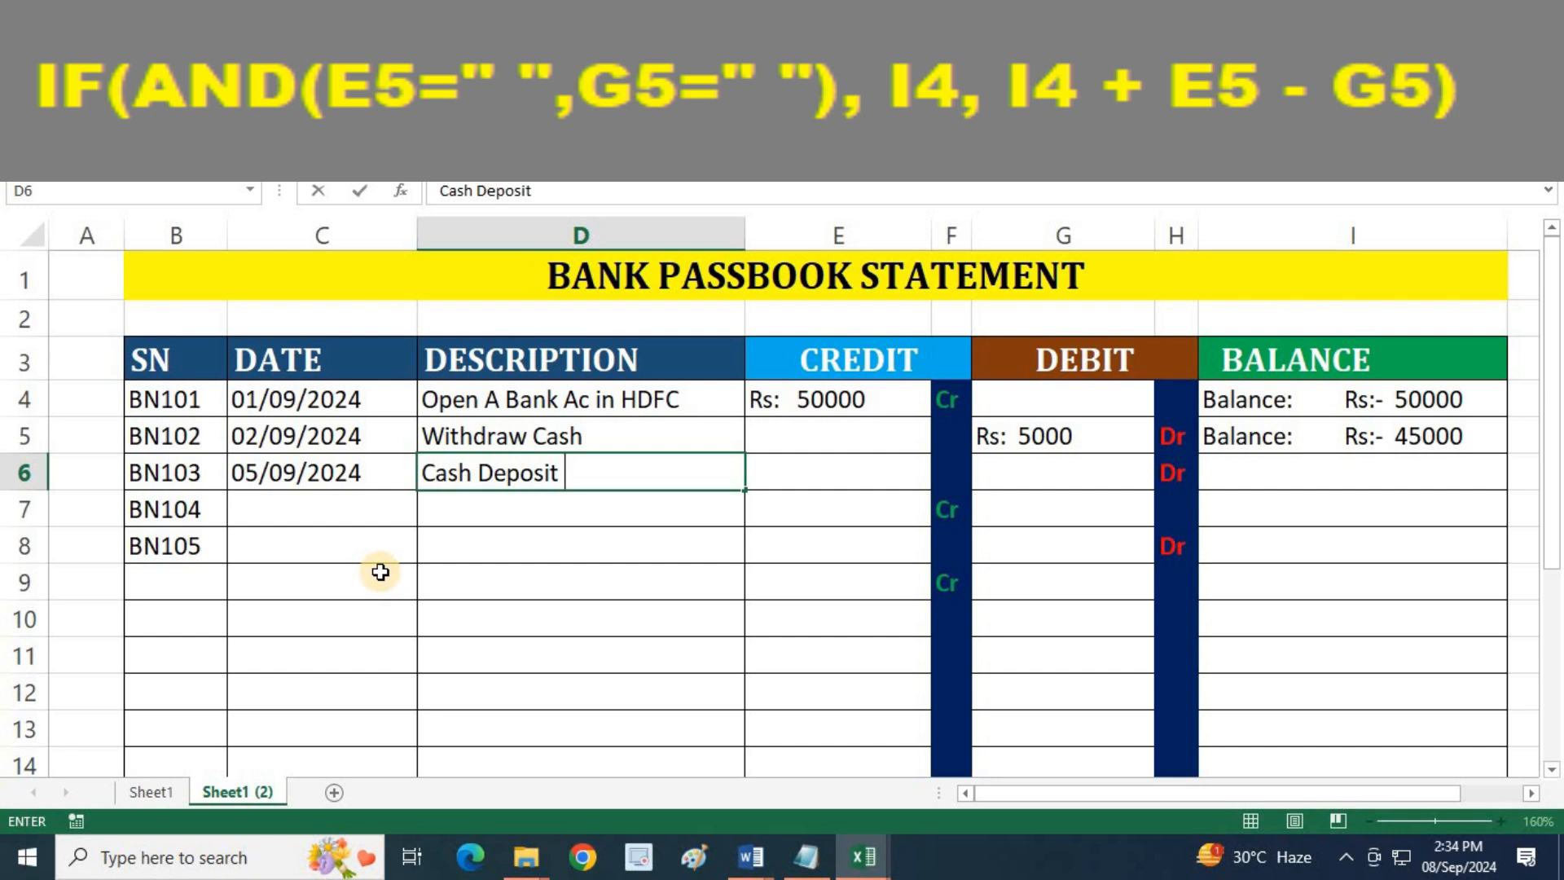
pyautogui.press('Tab')
pyautogui.write('12500')
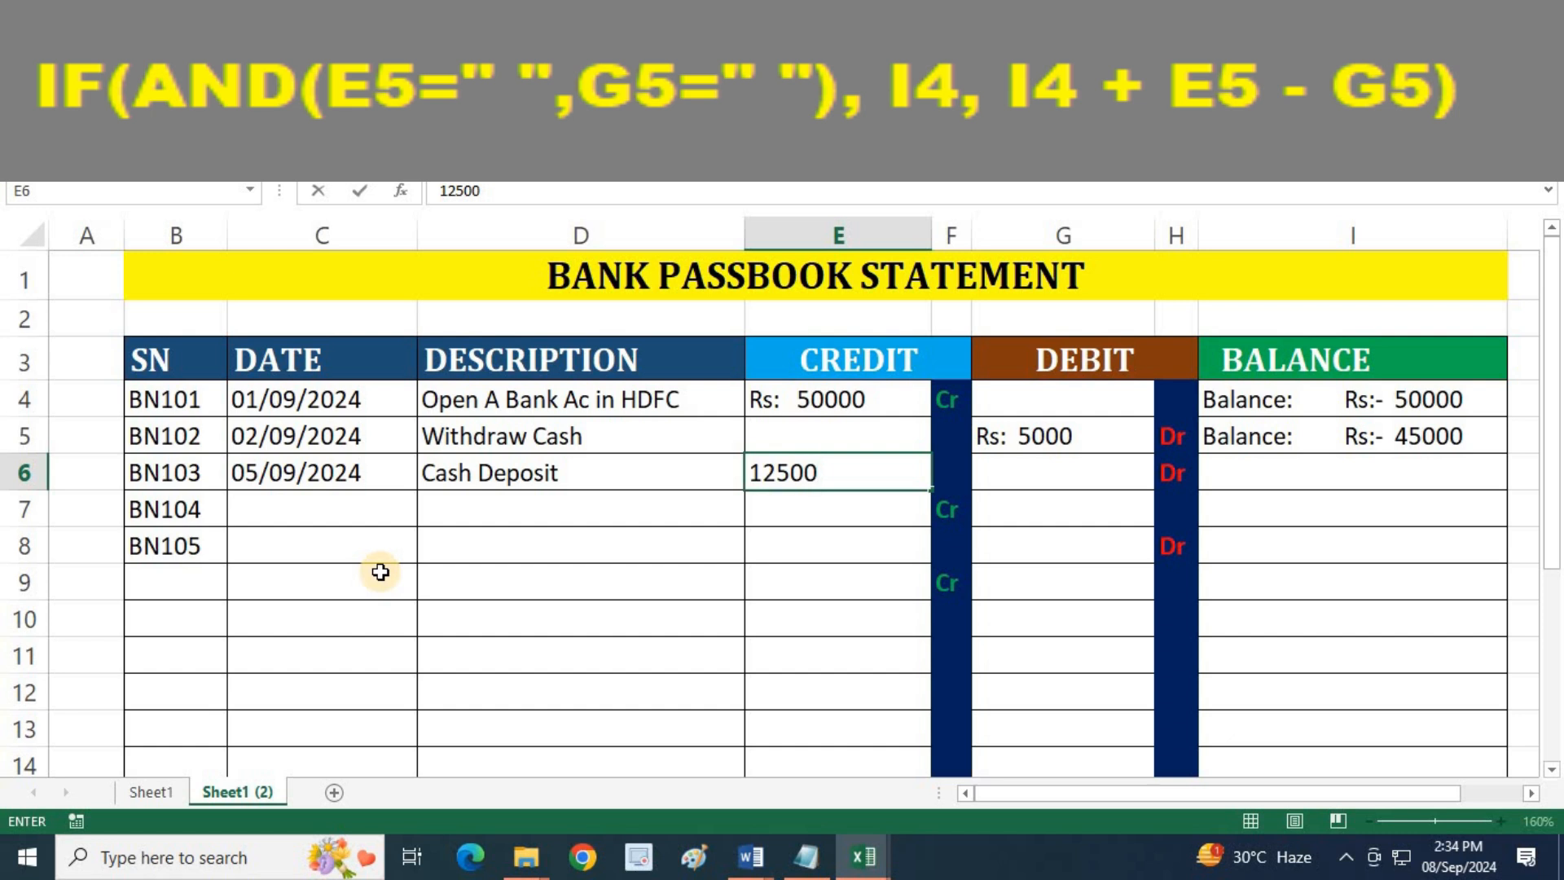
pyautogui.press('Tab')
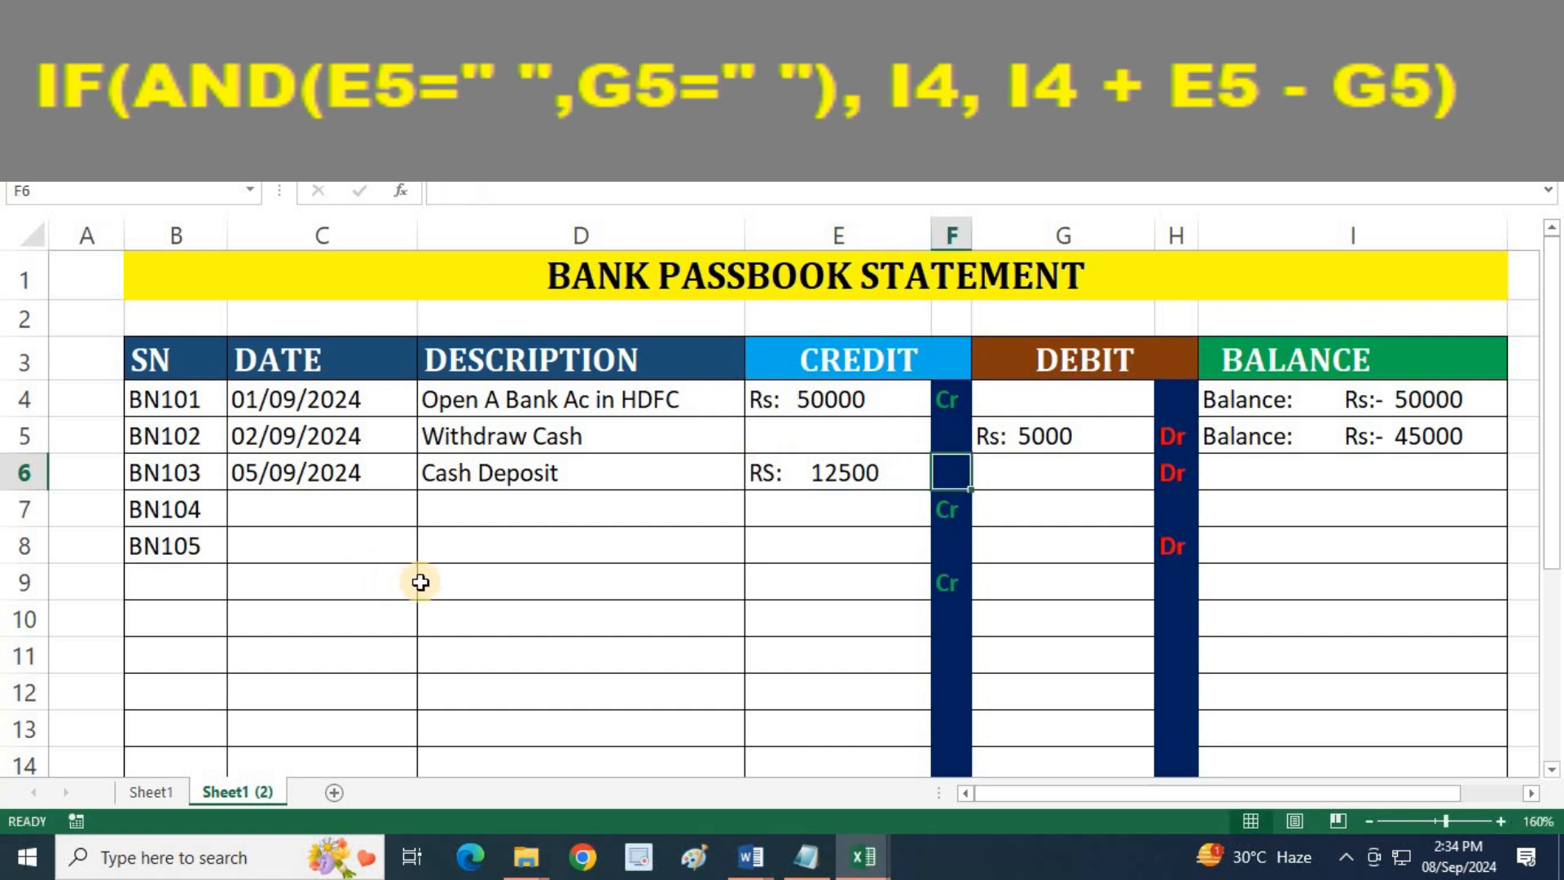
pyautogui.click(819, 475)
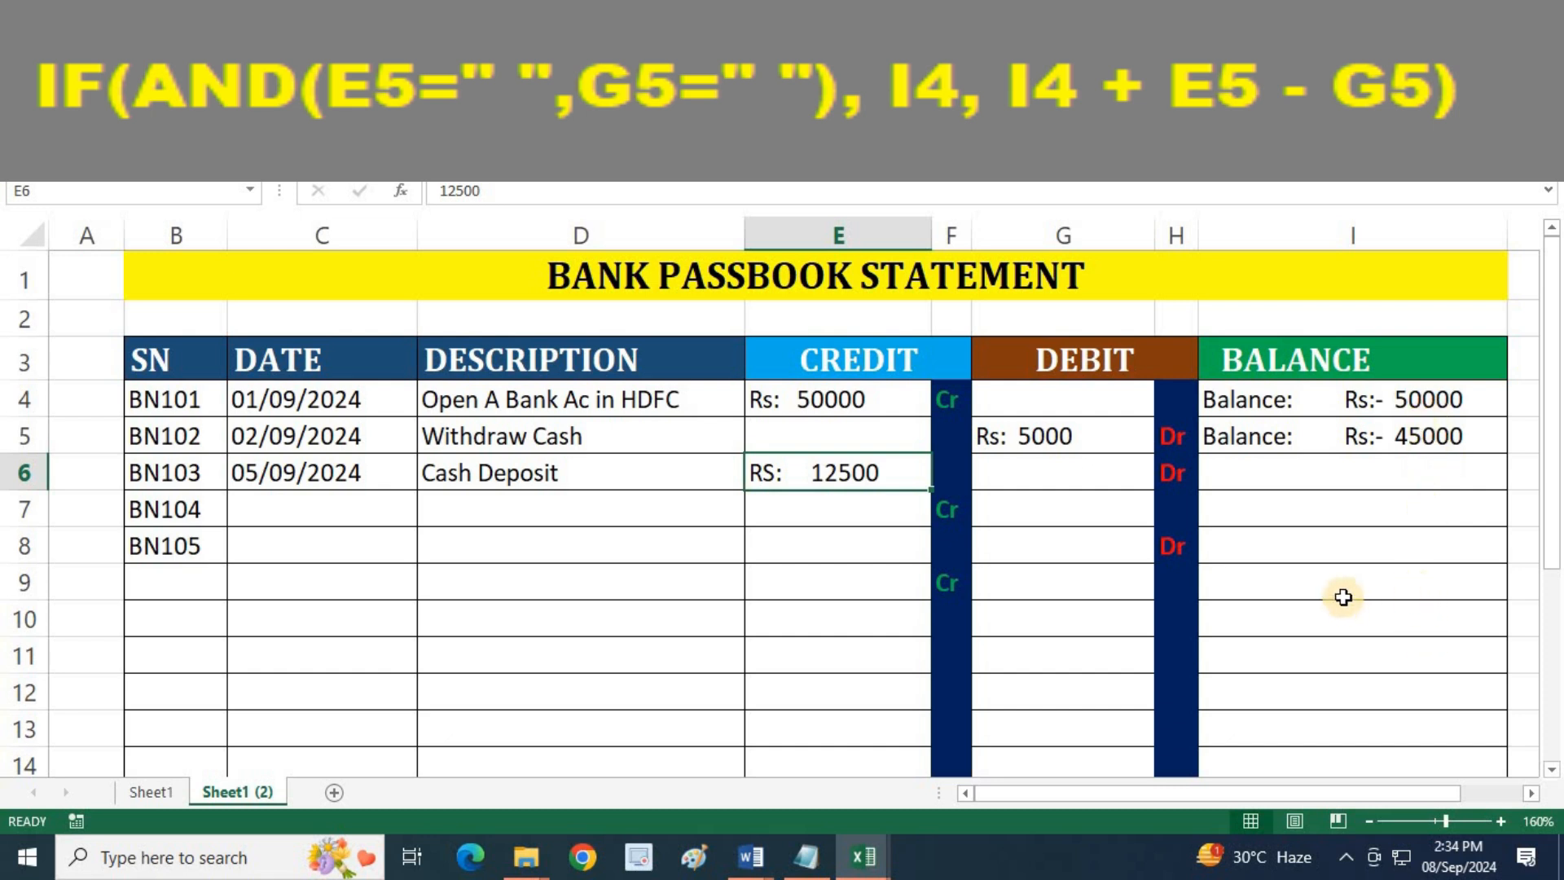
# Fill the I5 balance formula down to I6 for the BN103 entry and compare the two balance cells
pyautogui.click(1490, 434)
pyautogui.moveTo(1509, 457); pyautogui.dragTo(1398, 482)
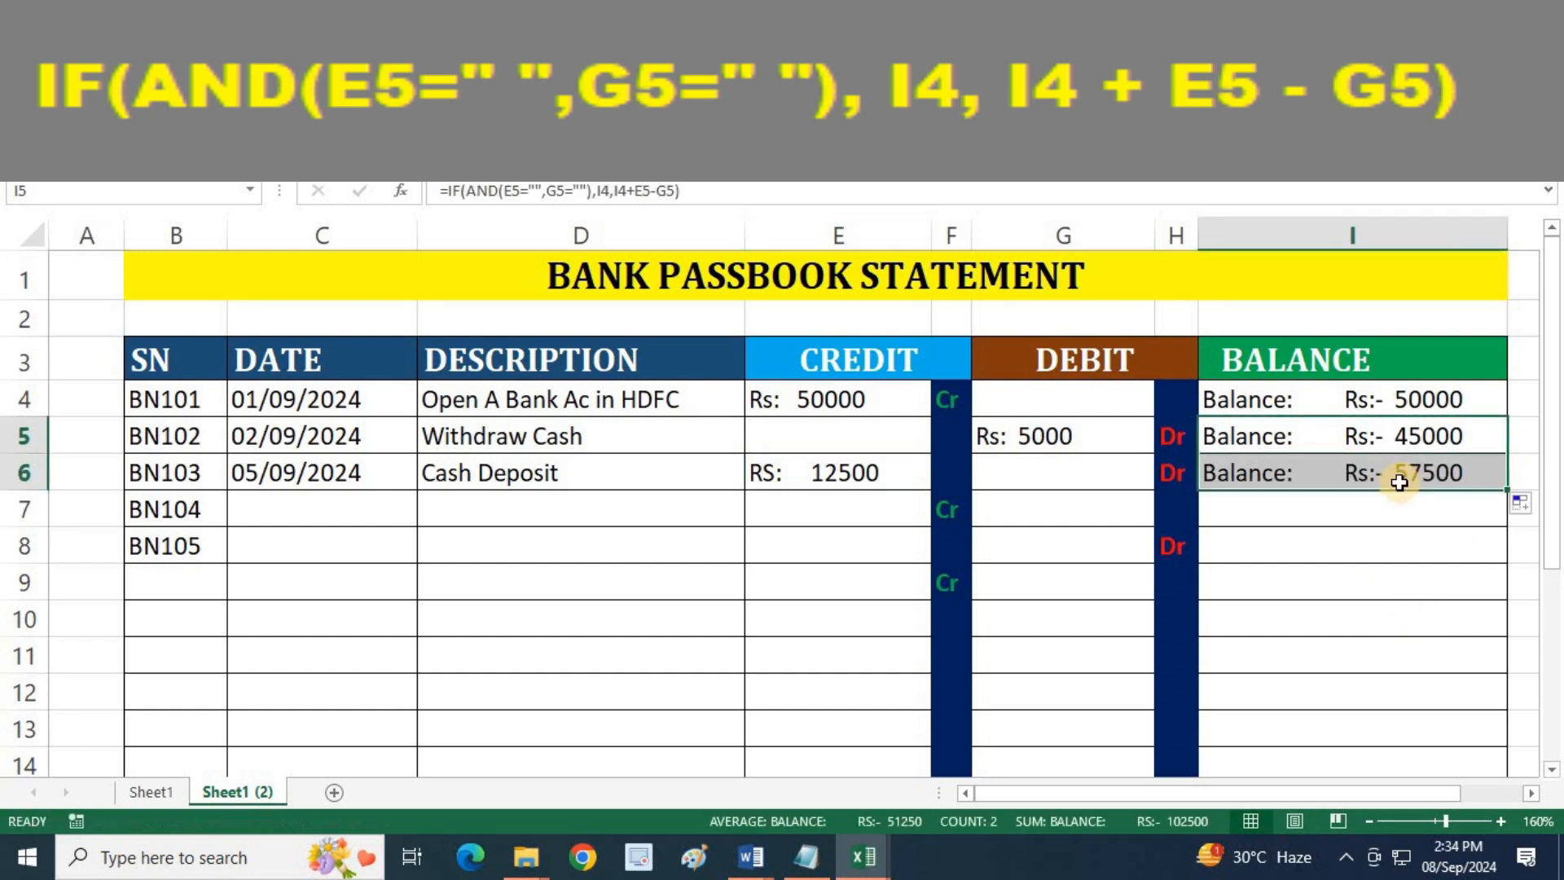
pyautogui.click(1449, 436)
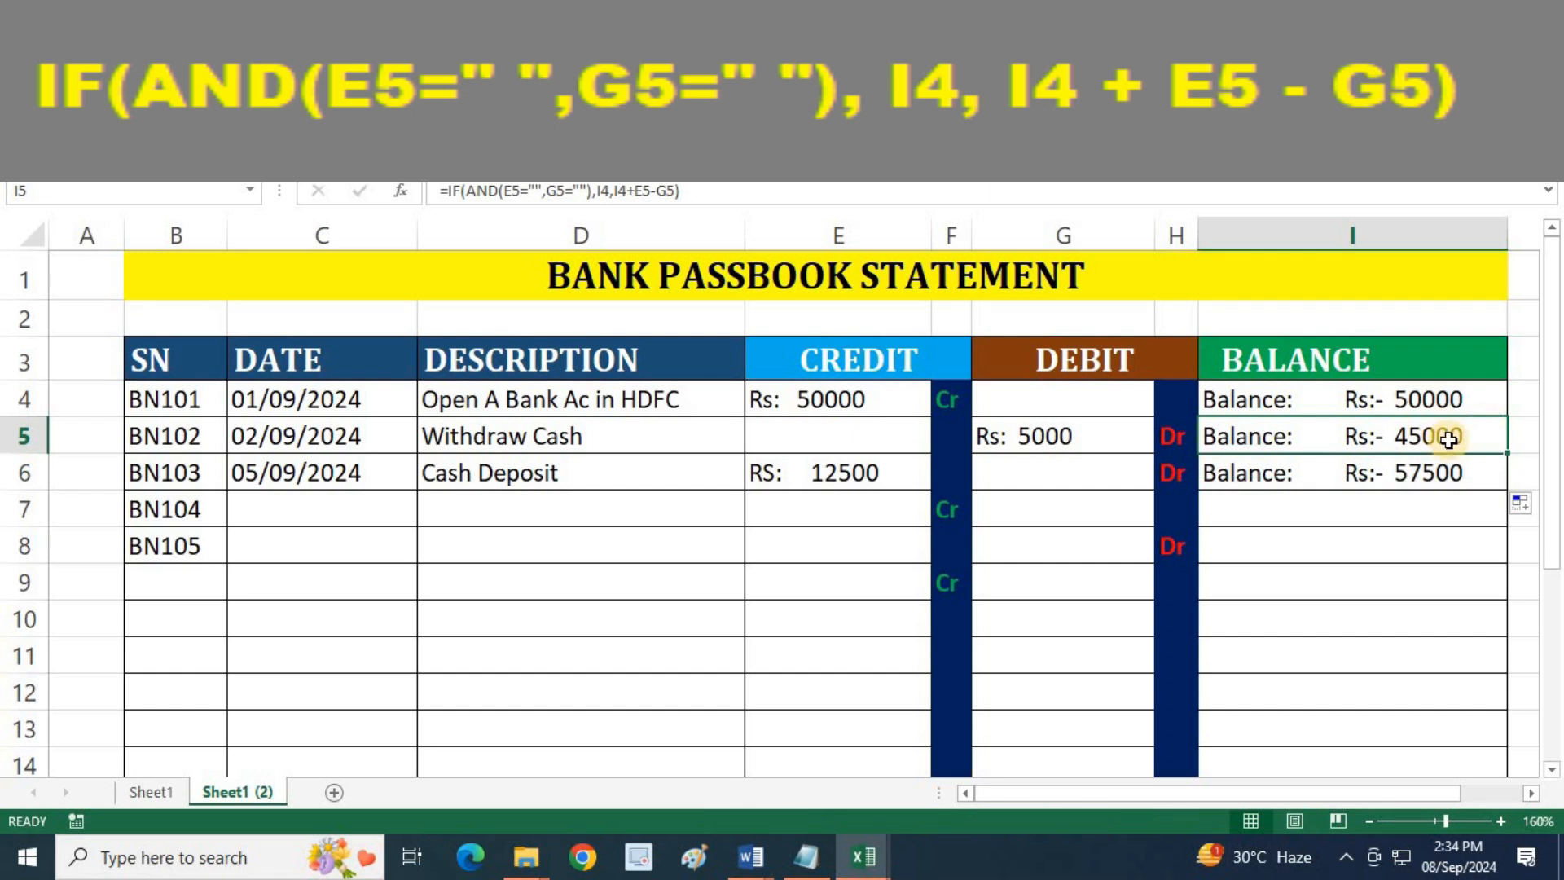
pyautogui.click(1453, 472)
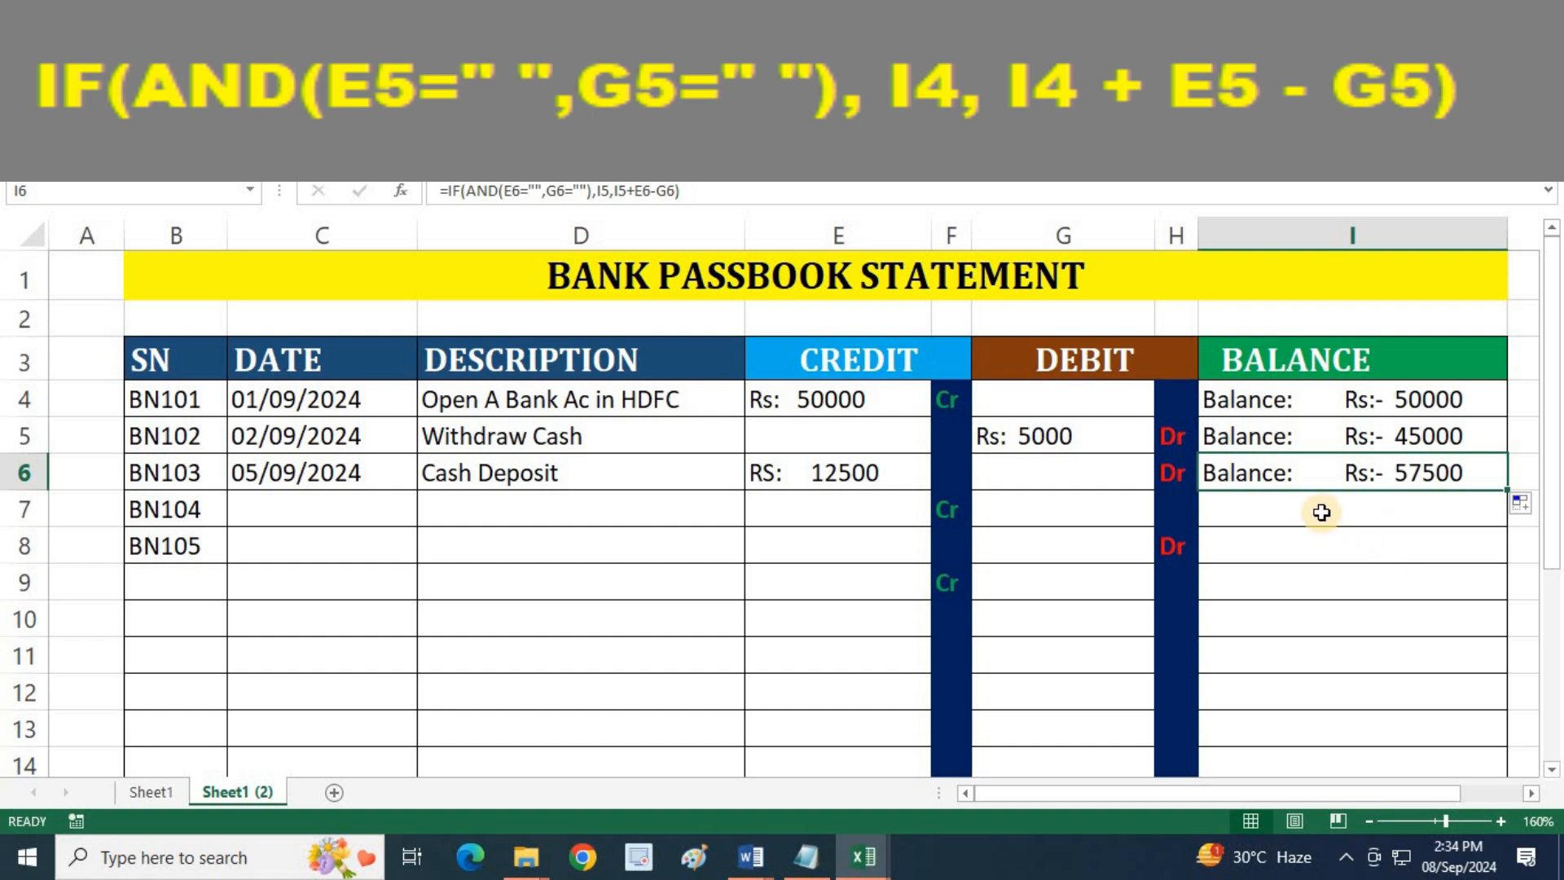
# Review the true result I4 and the false result terms I4, E5 and G5 in the I5 formula, then commit it
pyautogui.click(1369, 438)
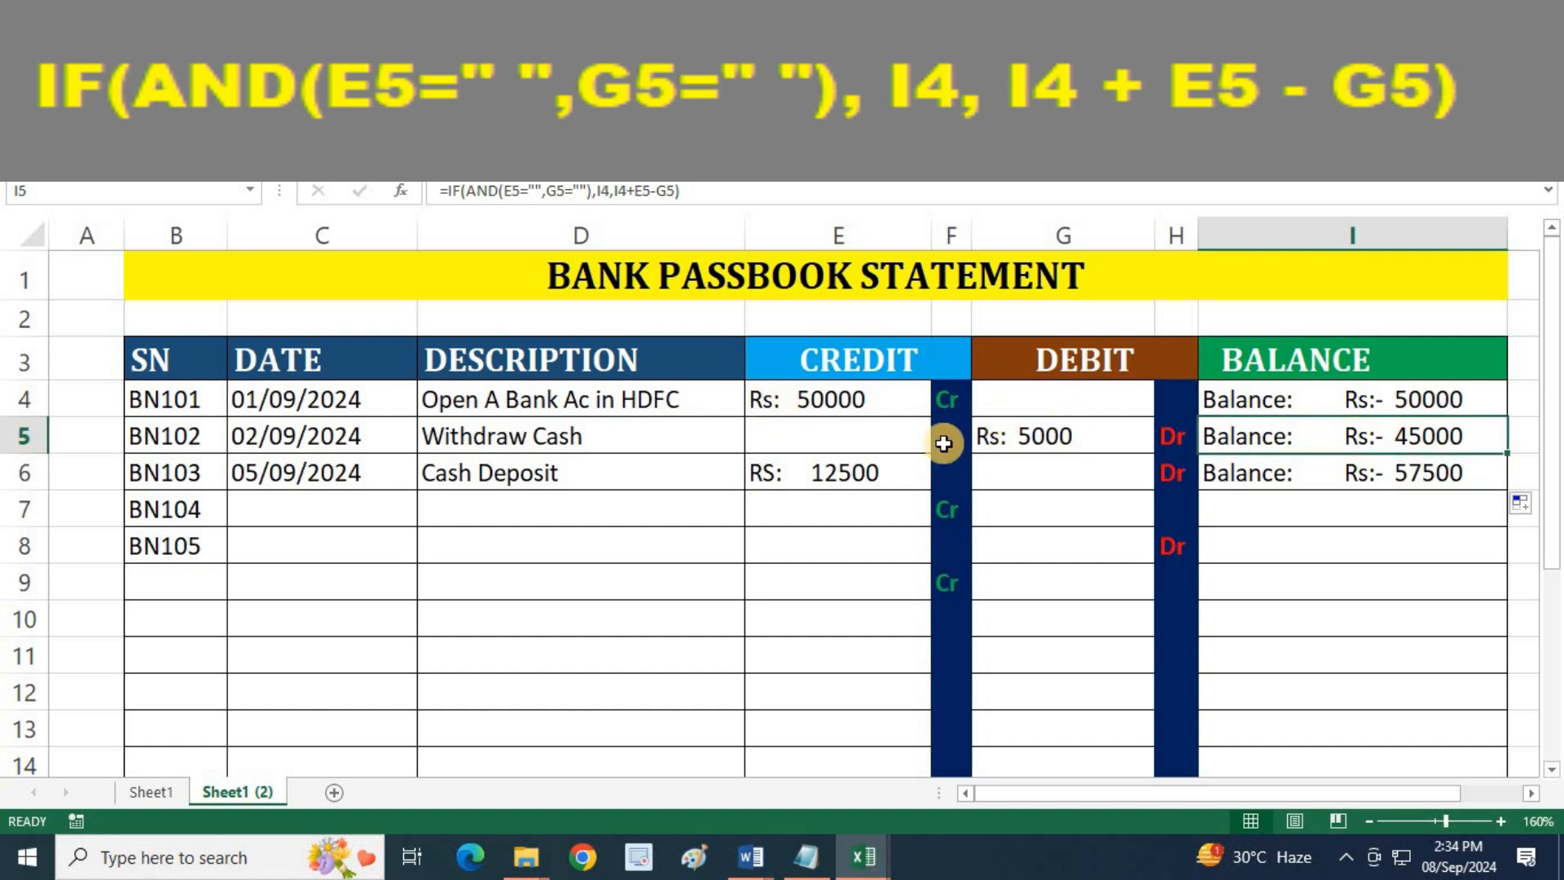
pyautogui.doubleClick(1394, 446)
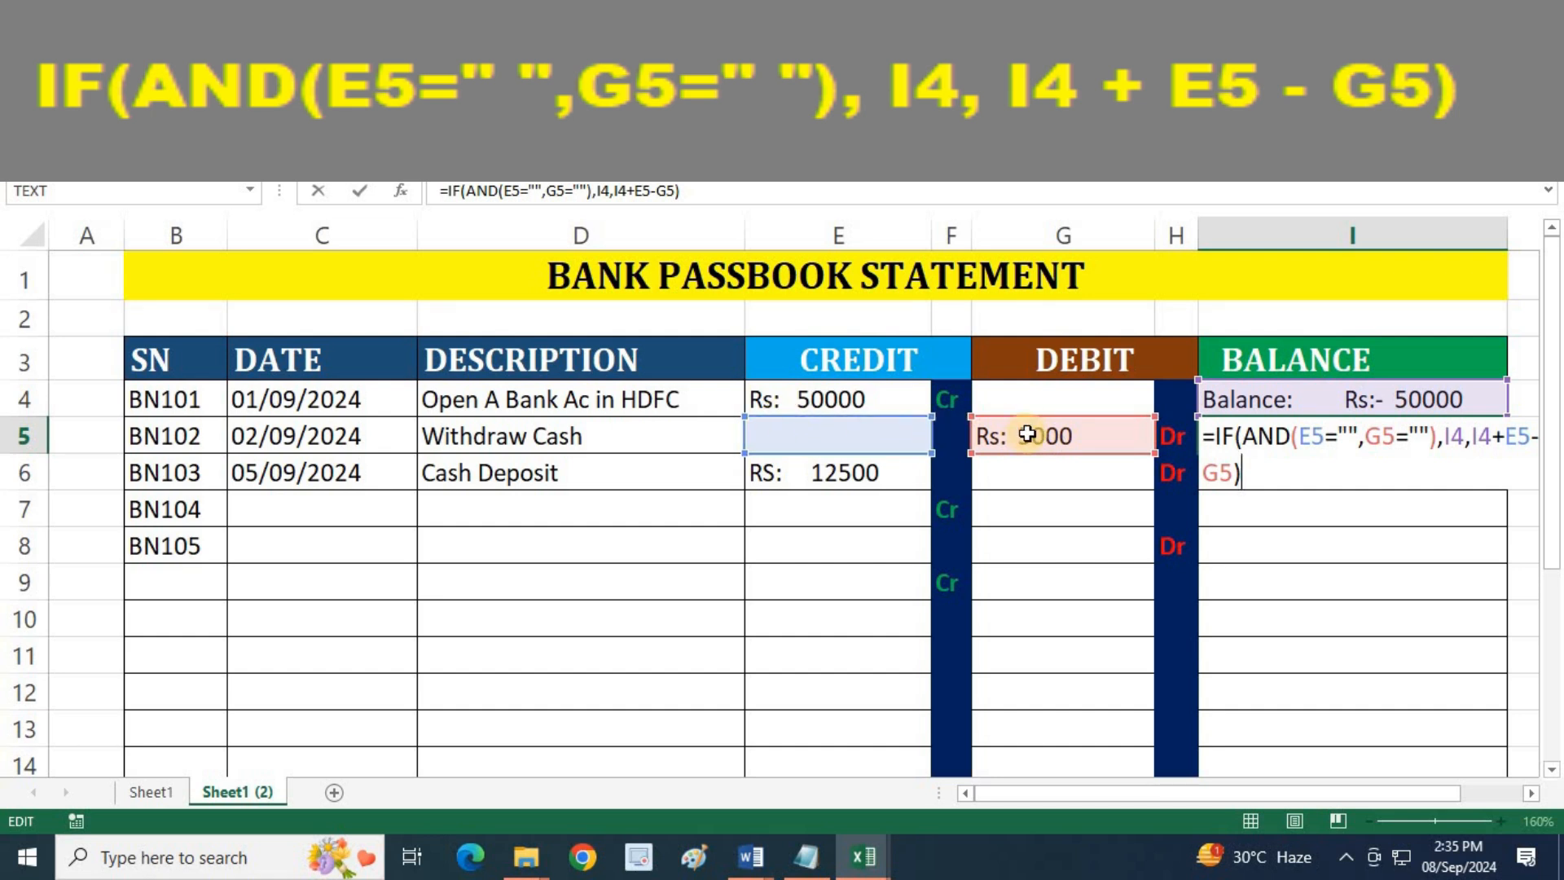
pyautogui.click(1447, 435)
pyautogui.moveTo(1447, 436); pyautogui.dragTo(1483, 434)
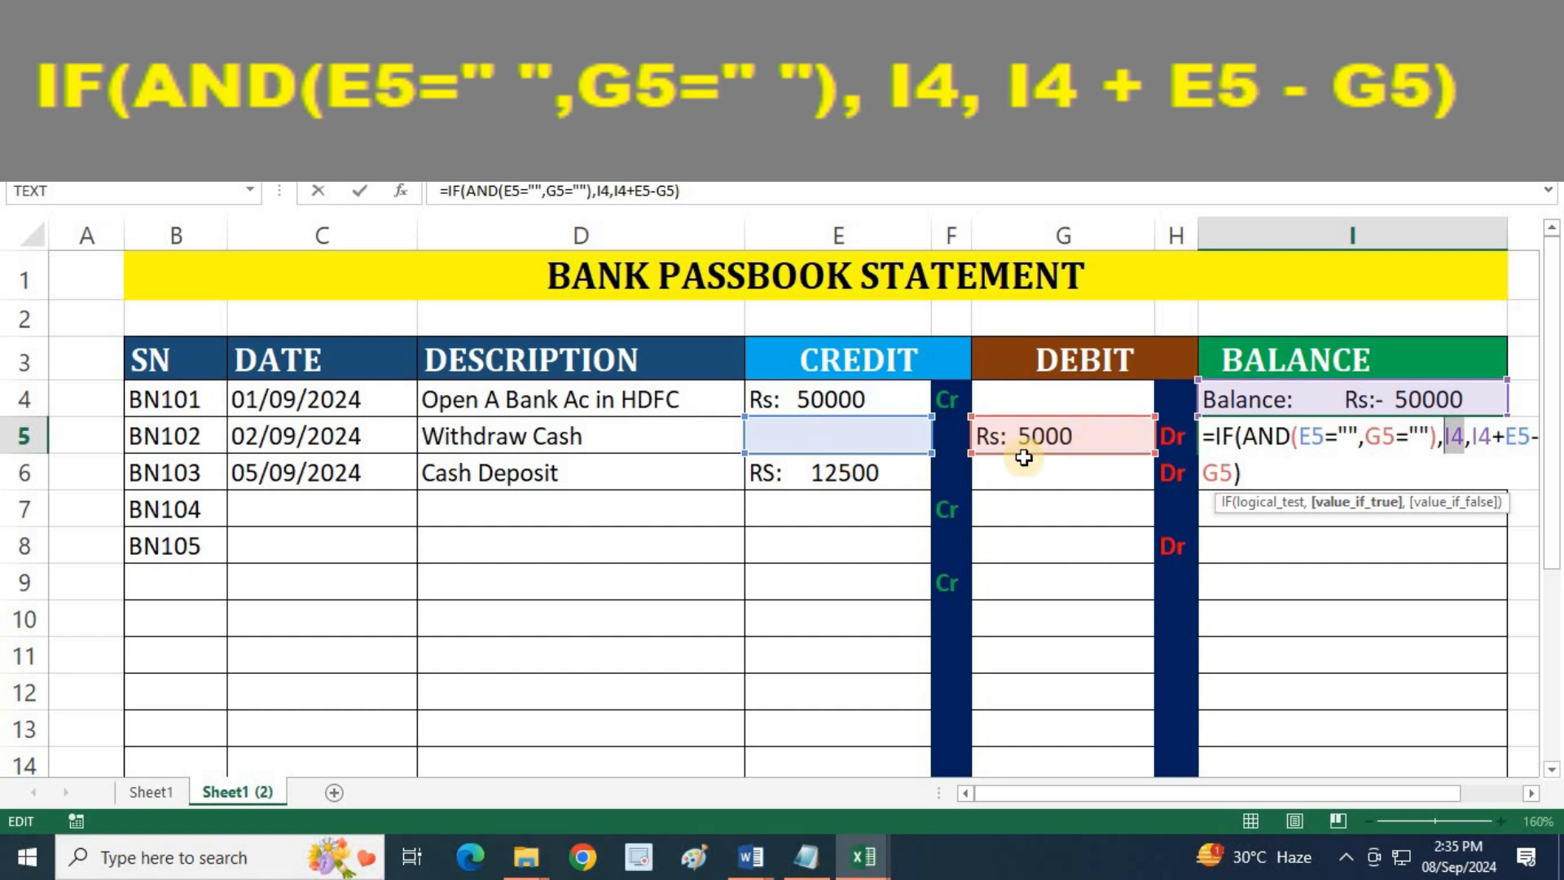
pyautogui.click(1483, 442)
pyautogui.doubleClick(1482, 440)
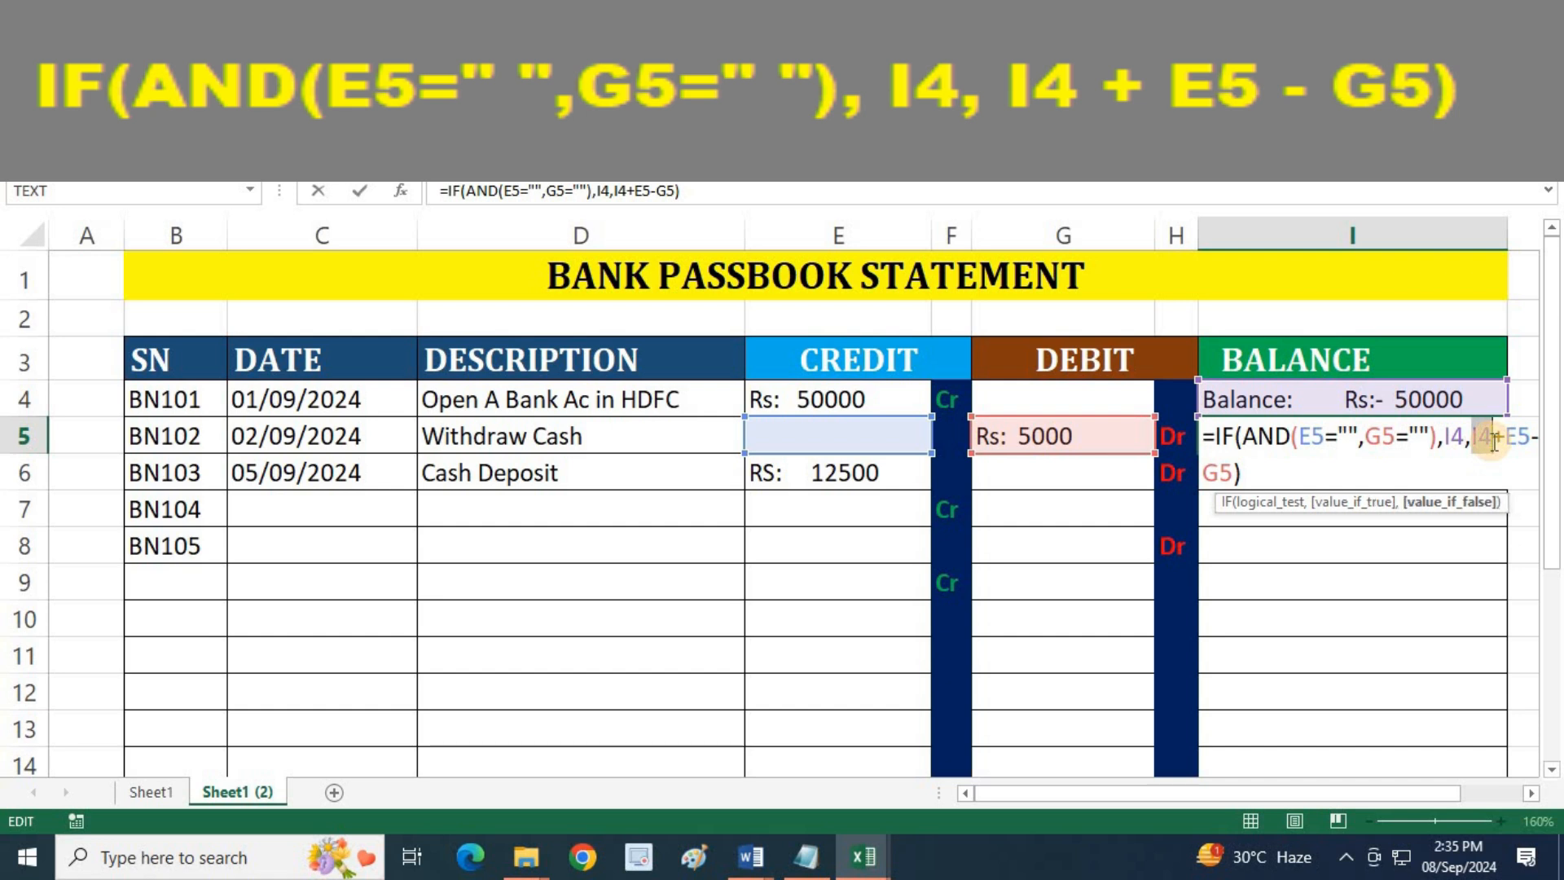
pyautogui.doubleClick(1515, 438)
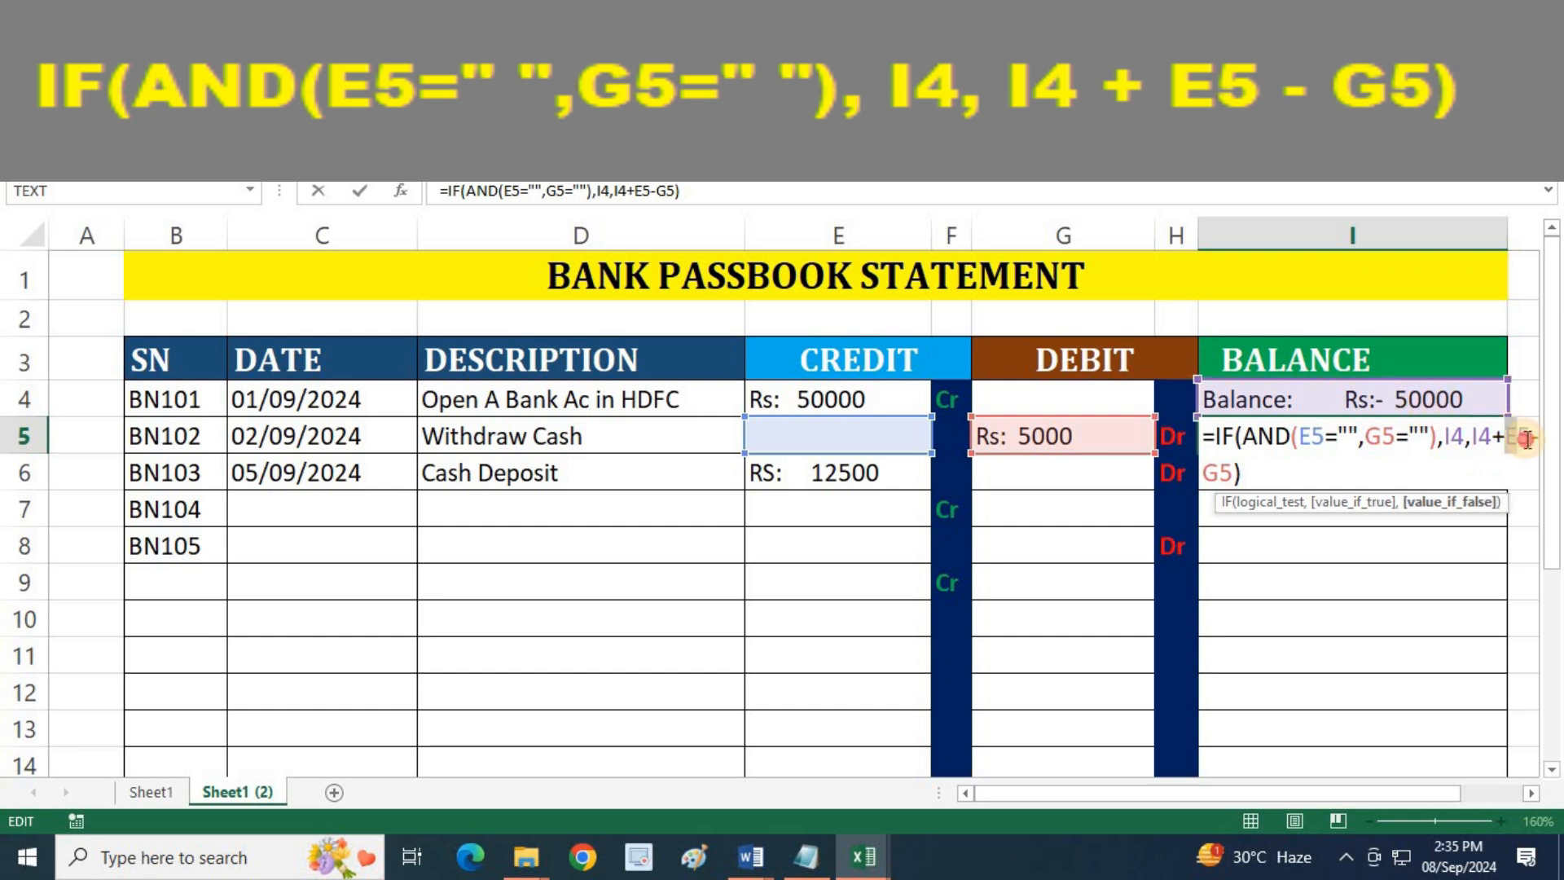
pyautogui.doubleClick(1215, 473)
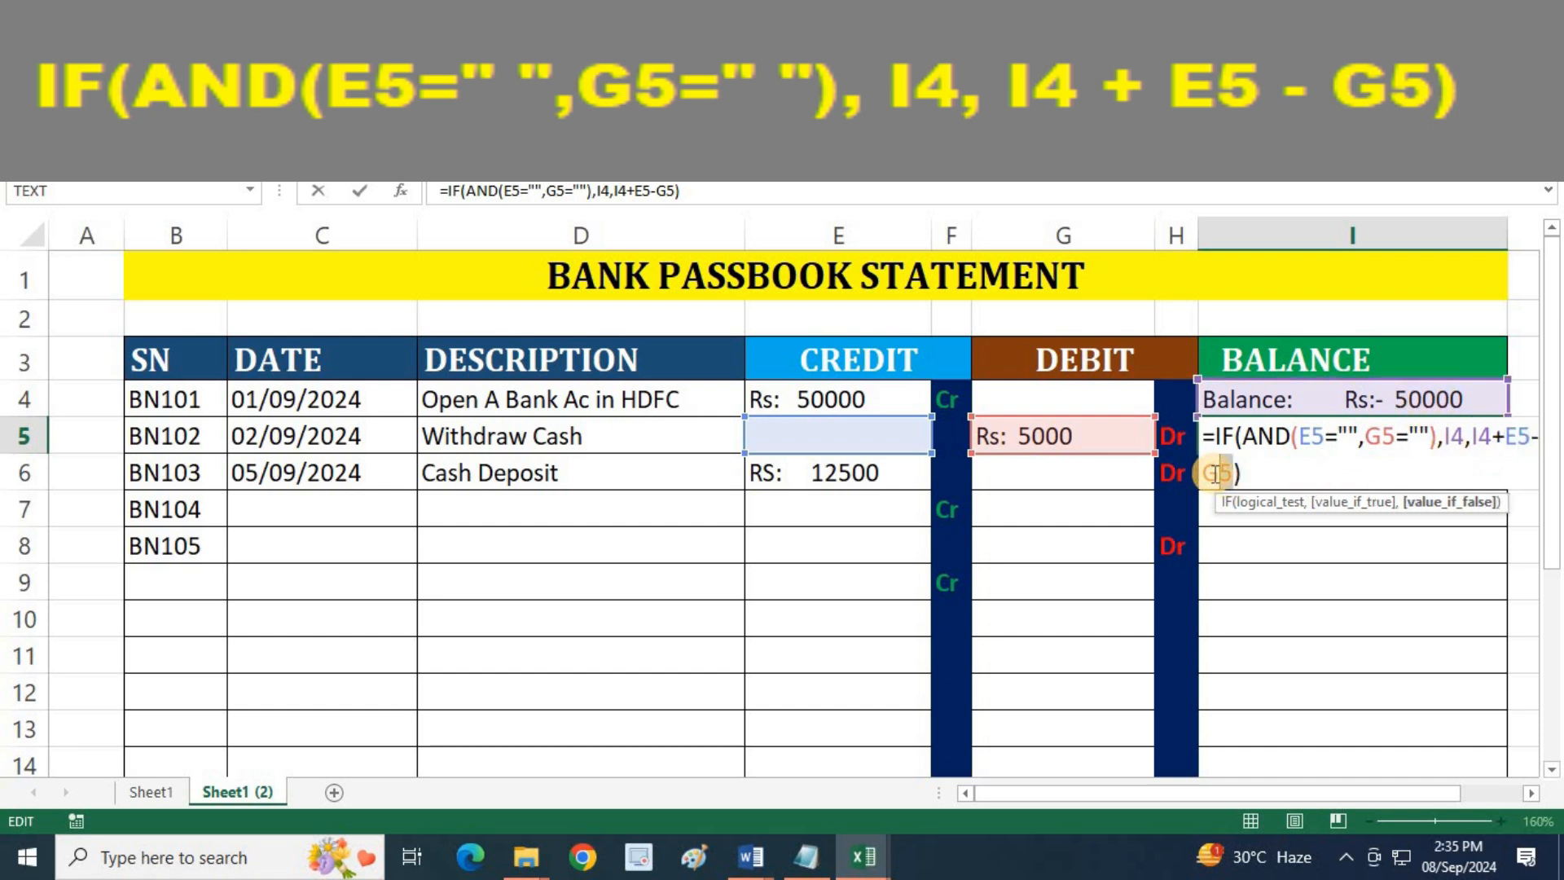
pyautogui.press('Return')
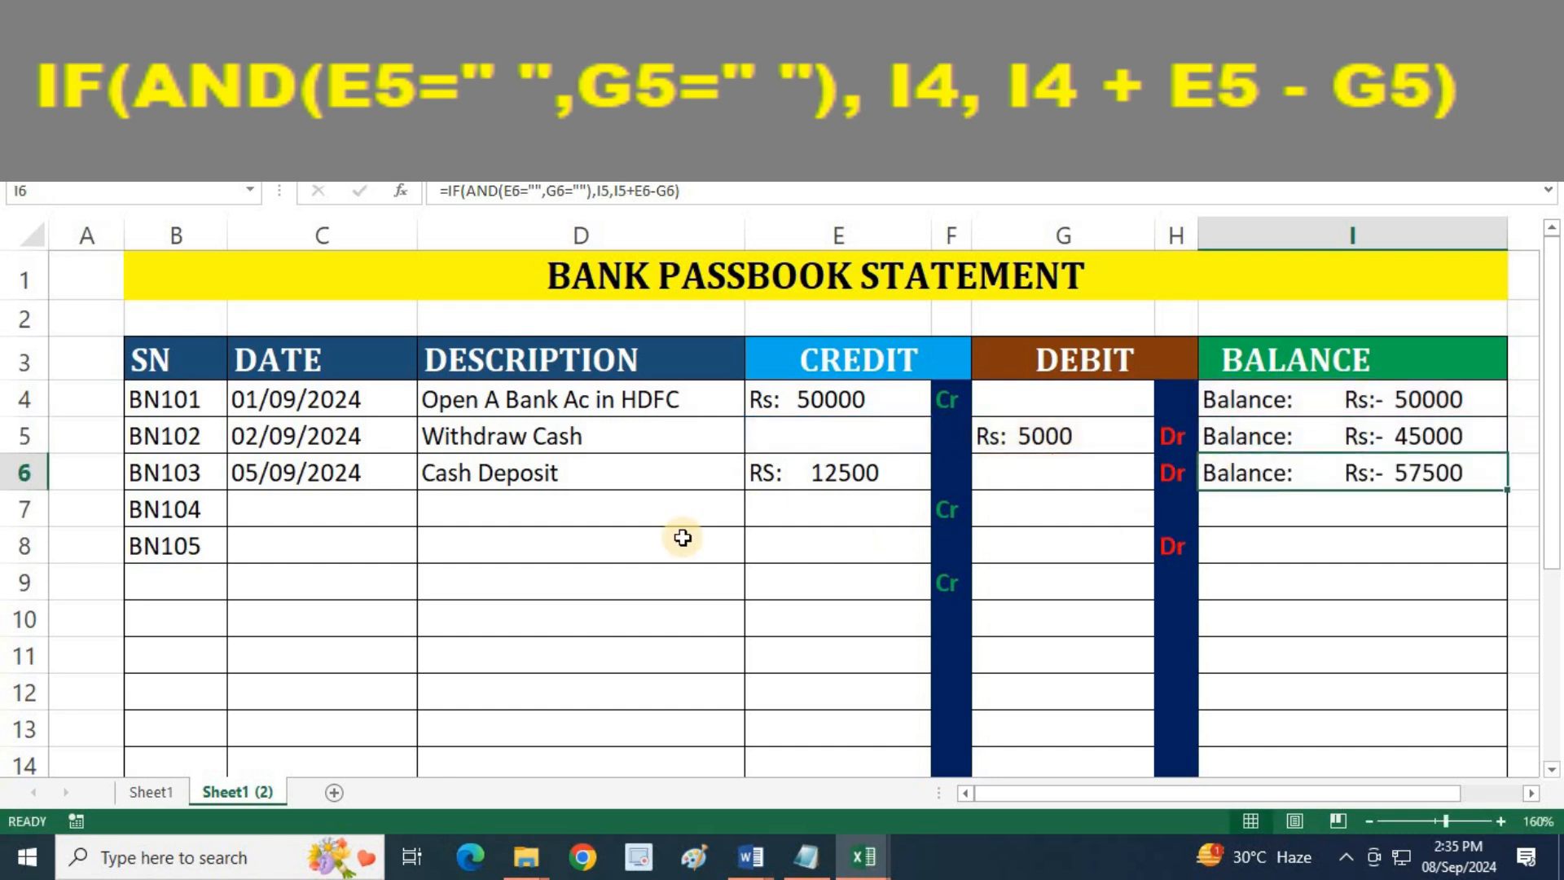
# Enter the date 06-09-2024 in C7 for the BN104 entry
pyautogui.click(300, 511)
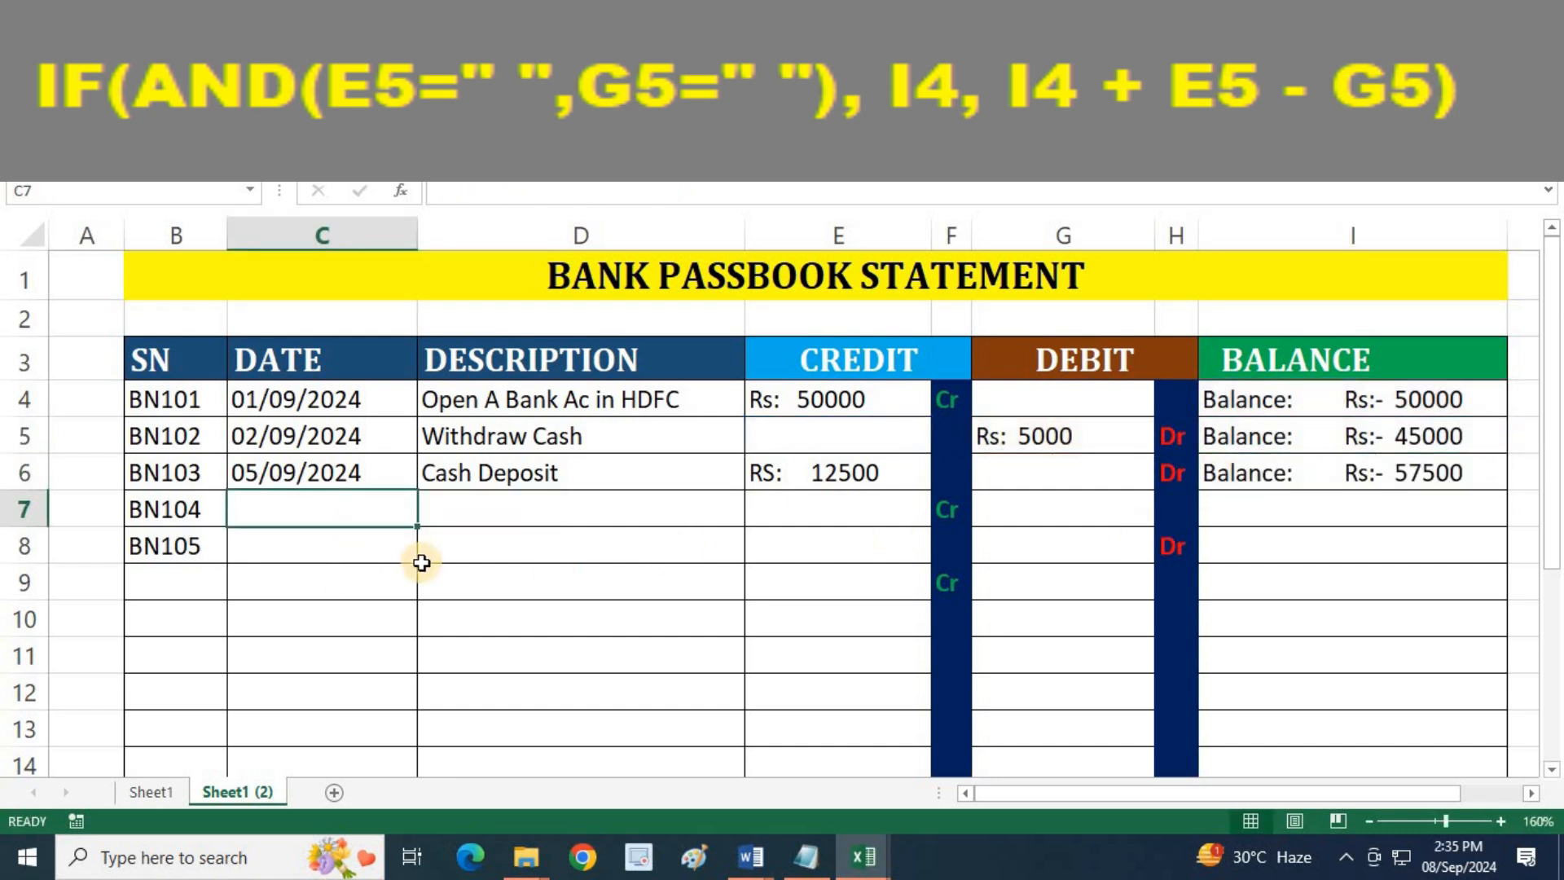
pyautogui.write('06')
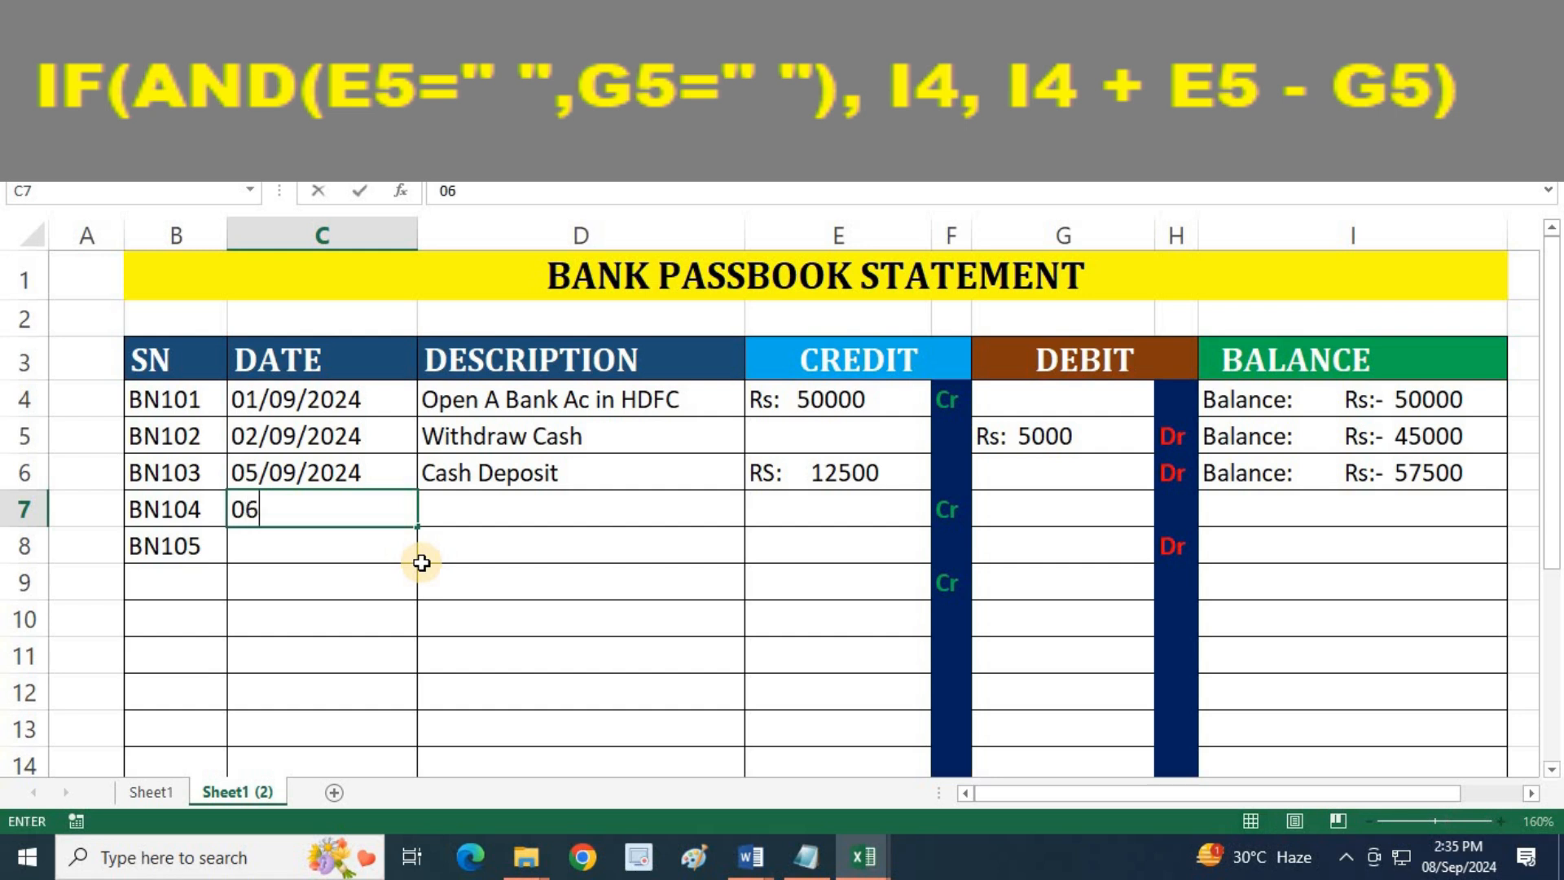
pyautogui.write('-09-2027')
pyautogui.press('BackSpace')
pyautogui.write('4')
pyautogui.press('Tab')
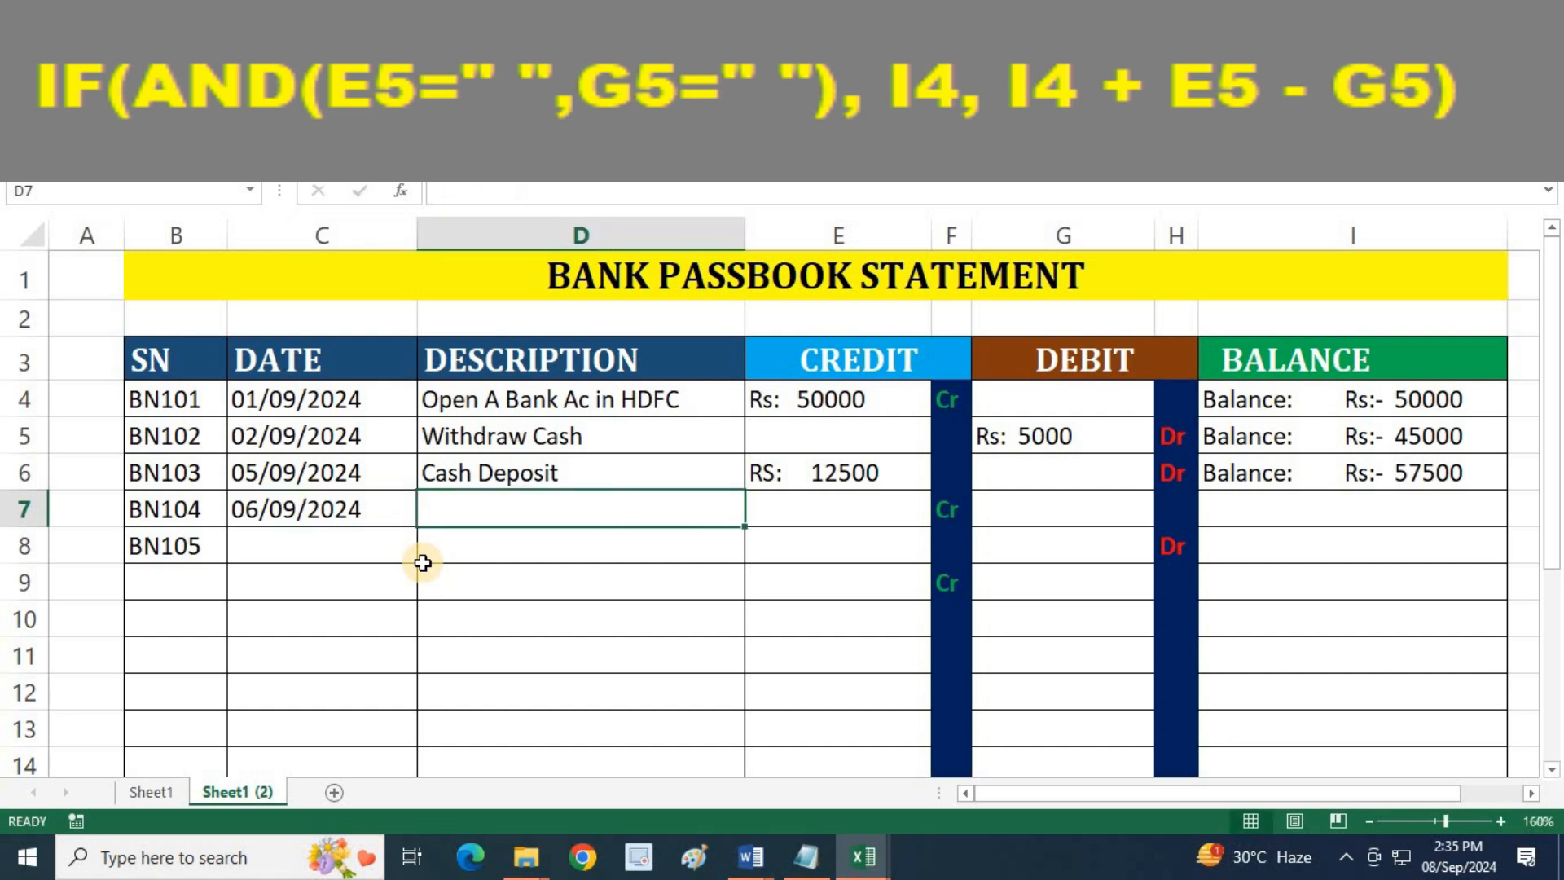
# Enter the description "Purchase Chairs" in D7 for the BN104 entry
pyautogui.write('Purchase Chairs')
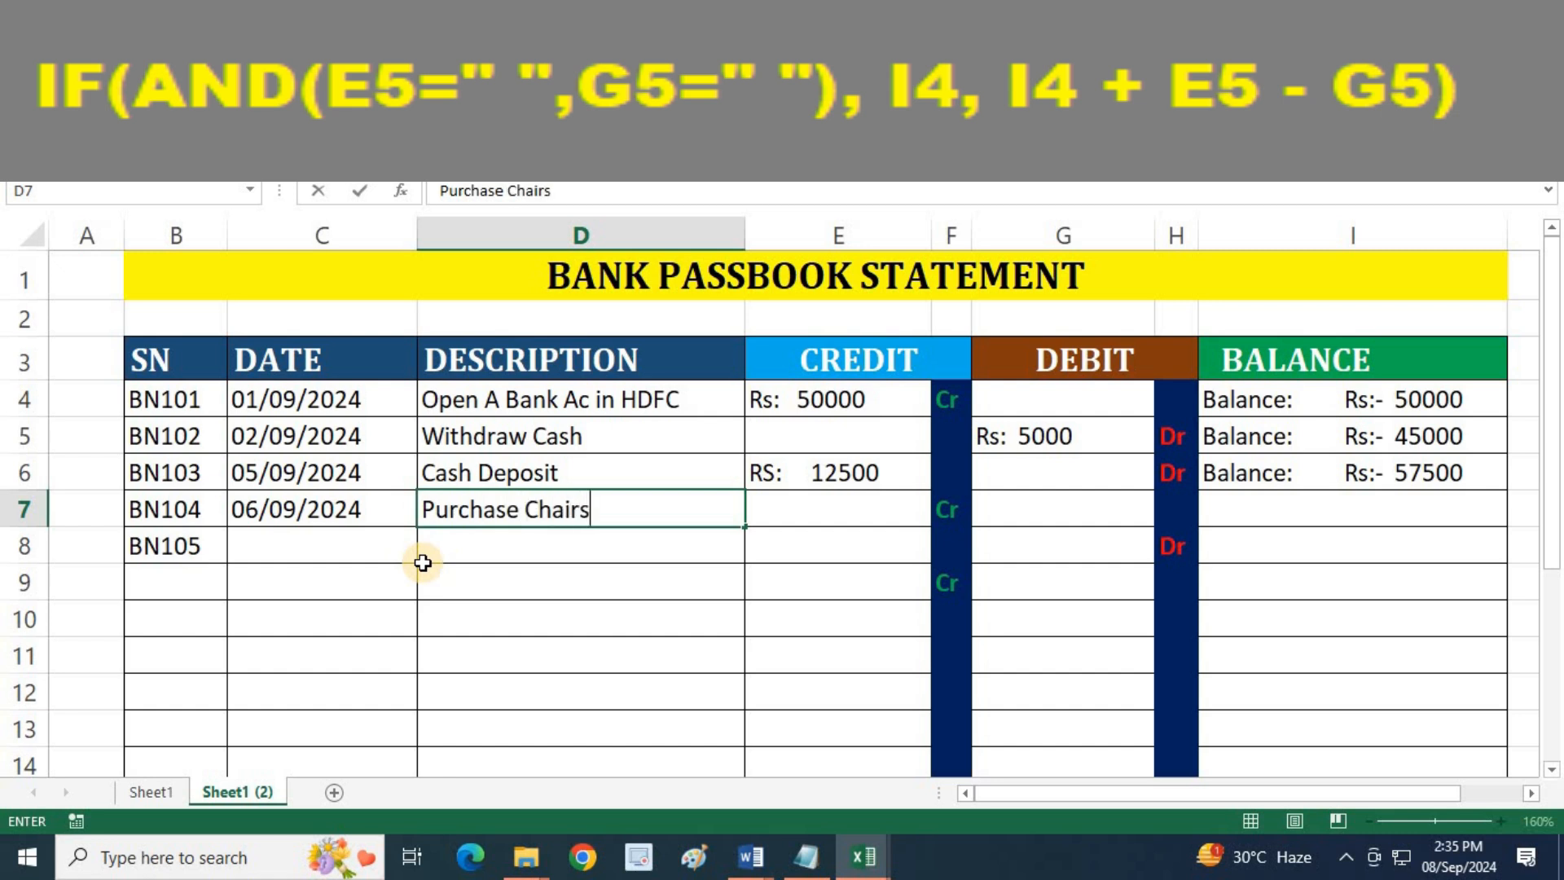
pyautogui.press('Tab')
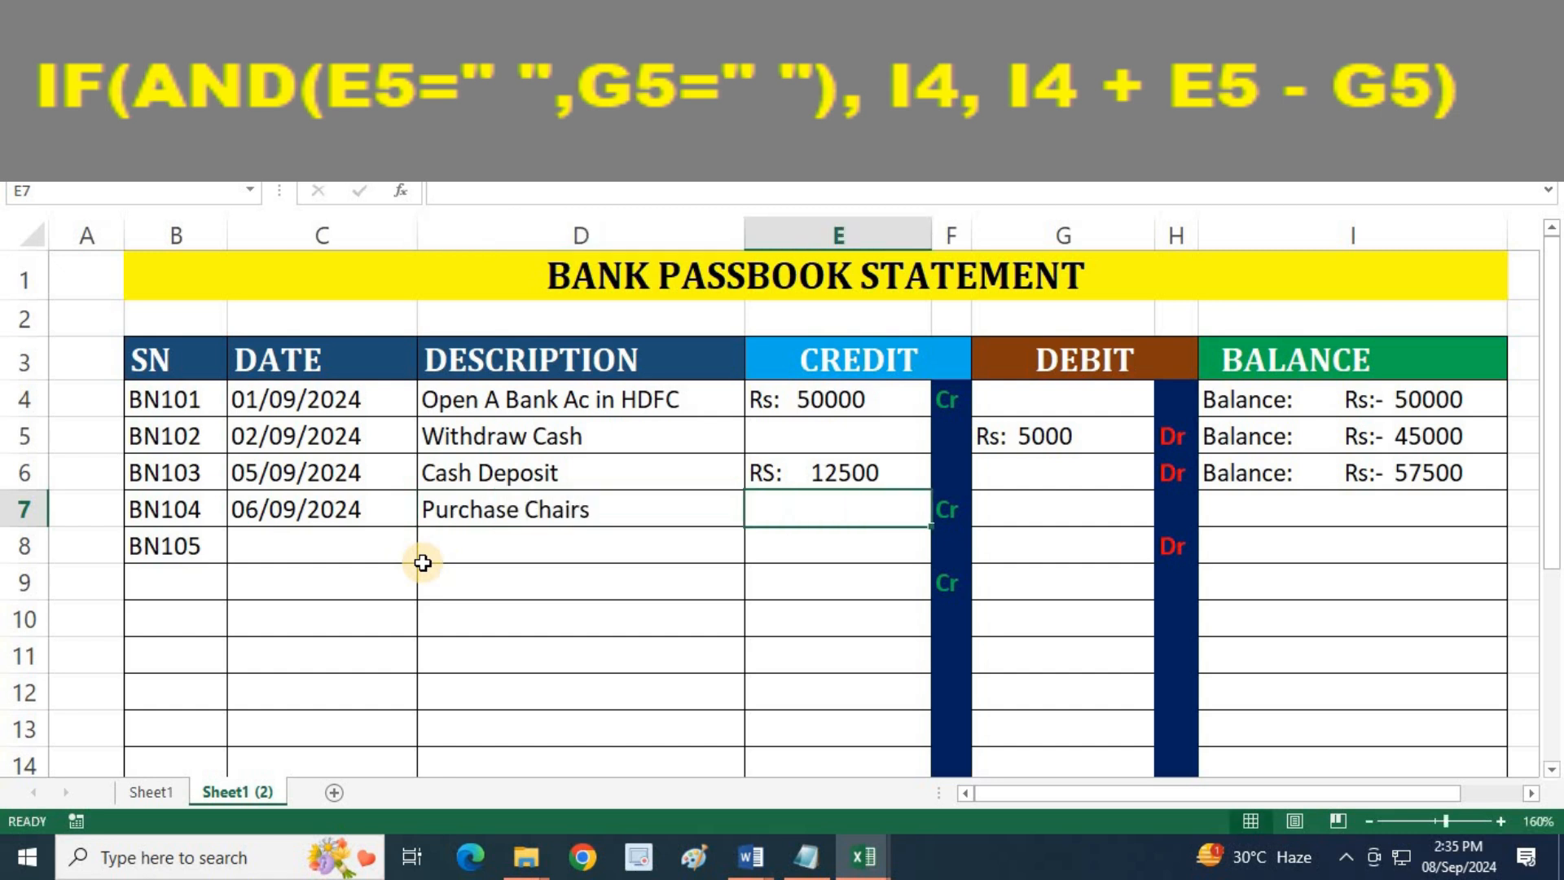
# Enter a debit of 6500 in G7 for the BN104 entry, leaving its credit cell empty
pyautogui.write('650')
pyautogui.press('BackSpace')
pyautogui.press('BackSpace')
pyautogui.press('BackSpace')
pyautogui.press('Tab')
pyautogui.press('Tab')
pyautogui.write('6500')
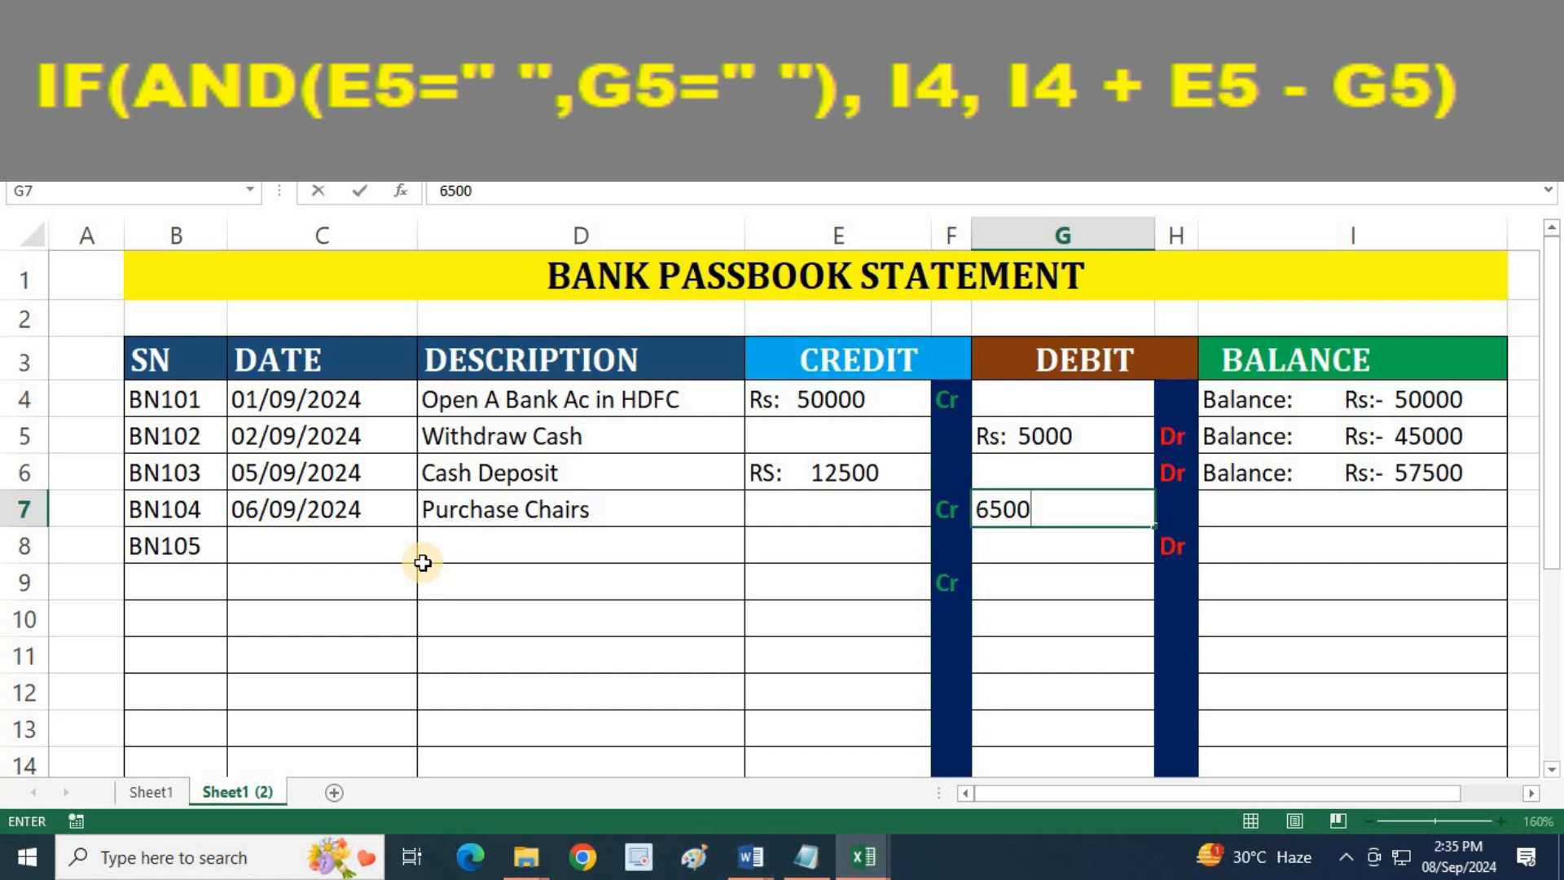
pyautogui.press('Tab')
# Fill the I6 balance formula down to I7 and check the BN104 balance against the previous balance and the debit
pyautogui.click(1406, 477)
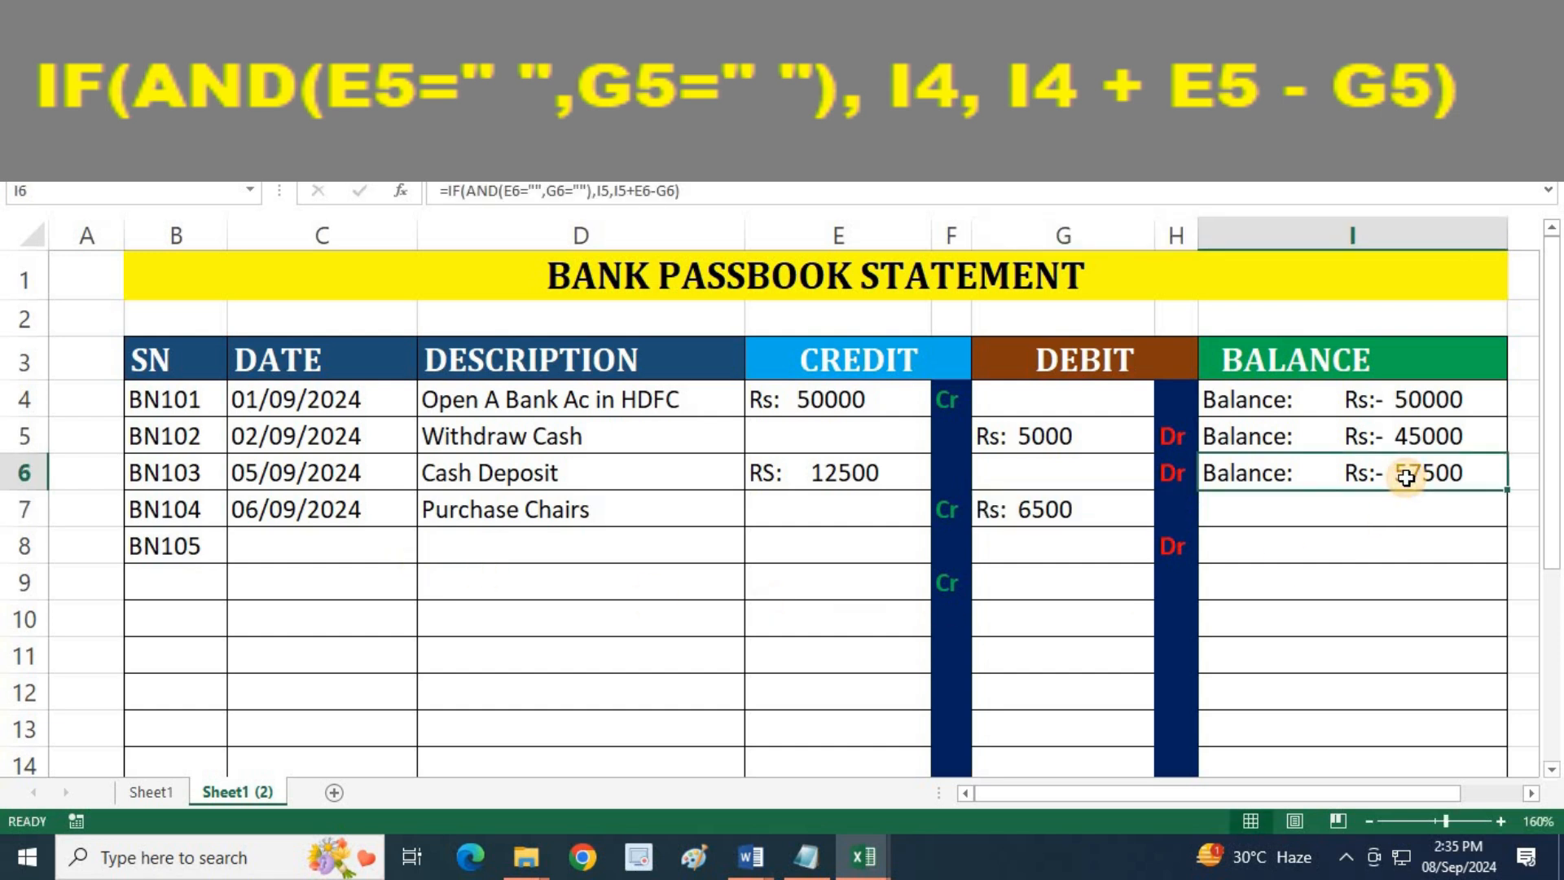
pyautogui.click(1046, 522)
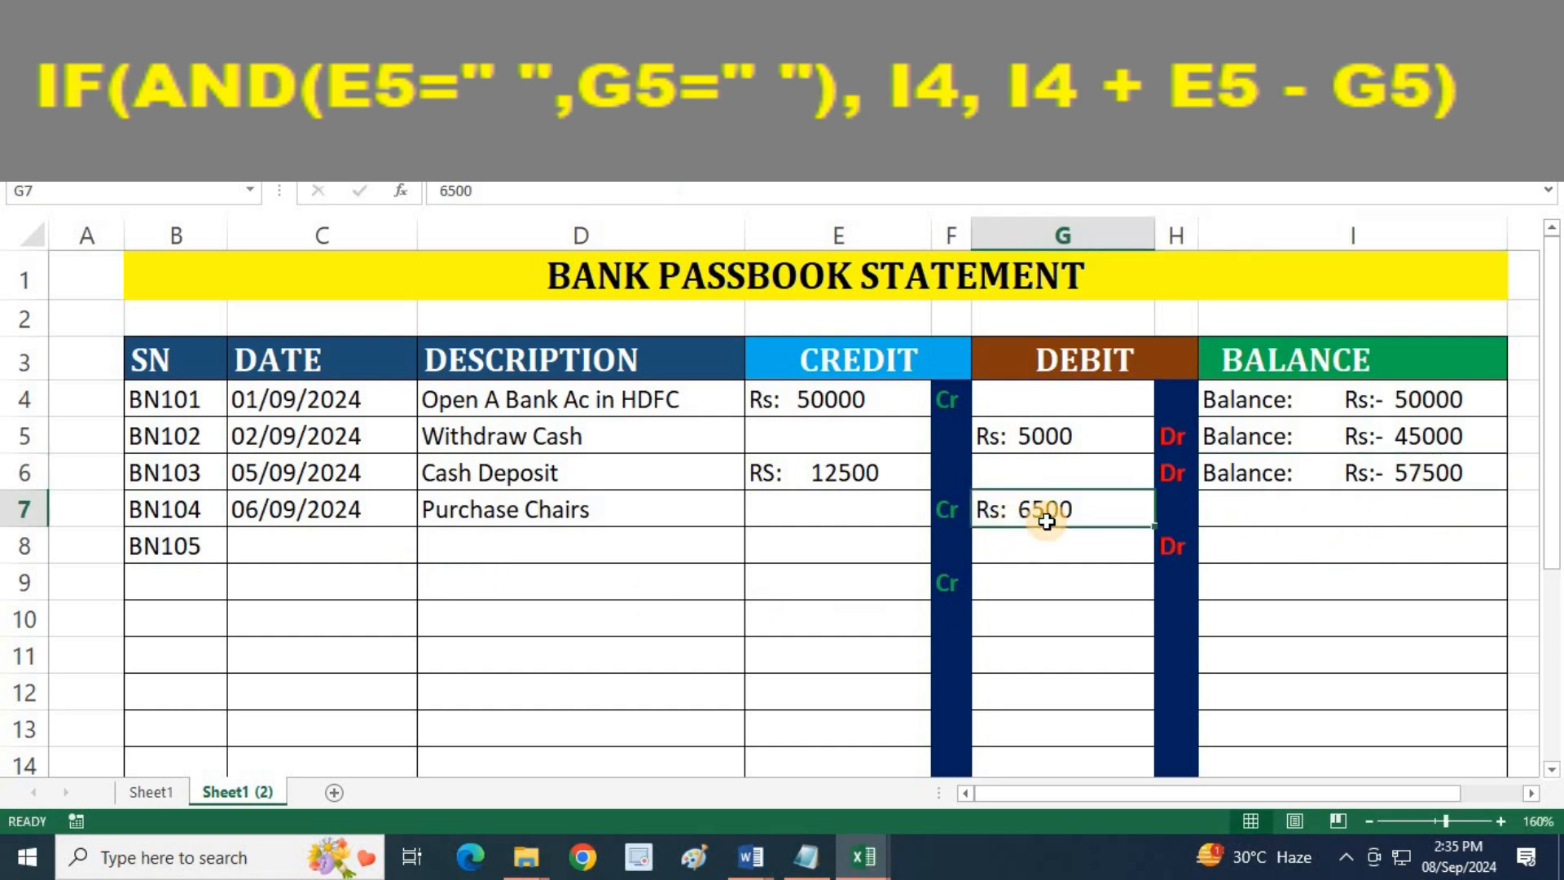
pyautogui.click(1460, 472)
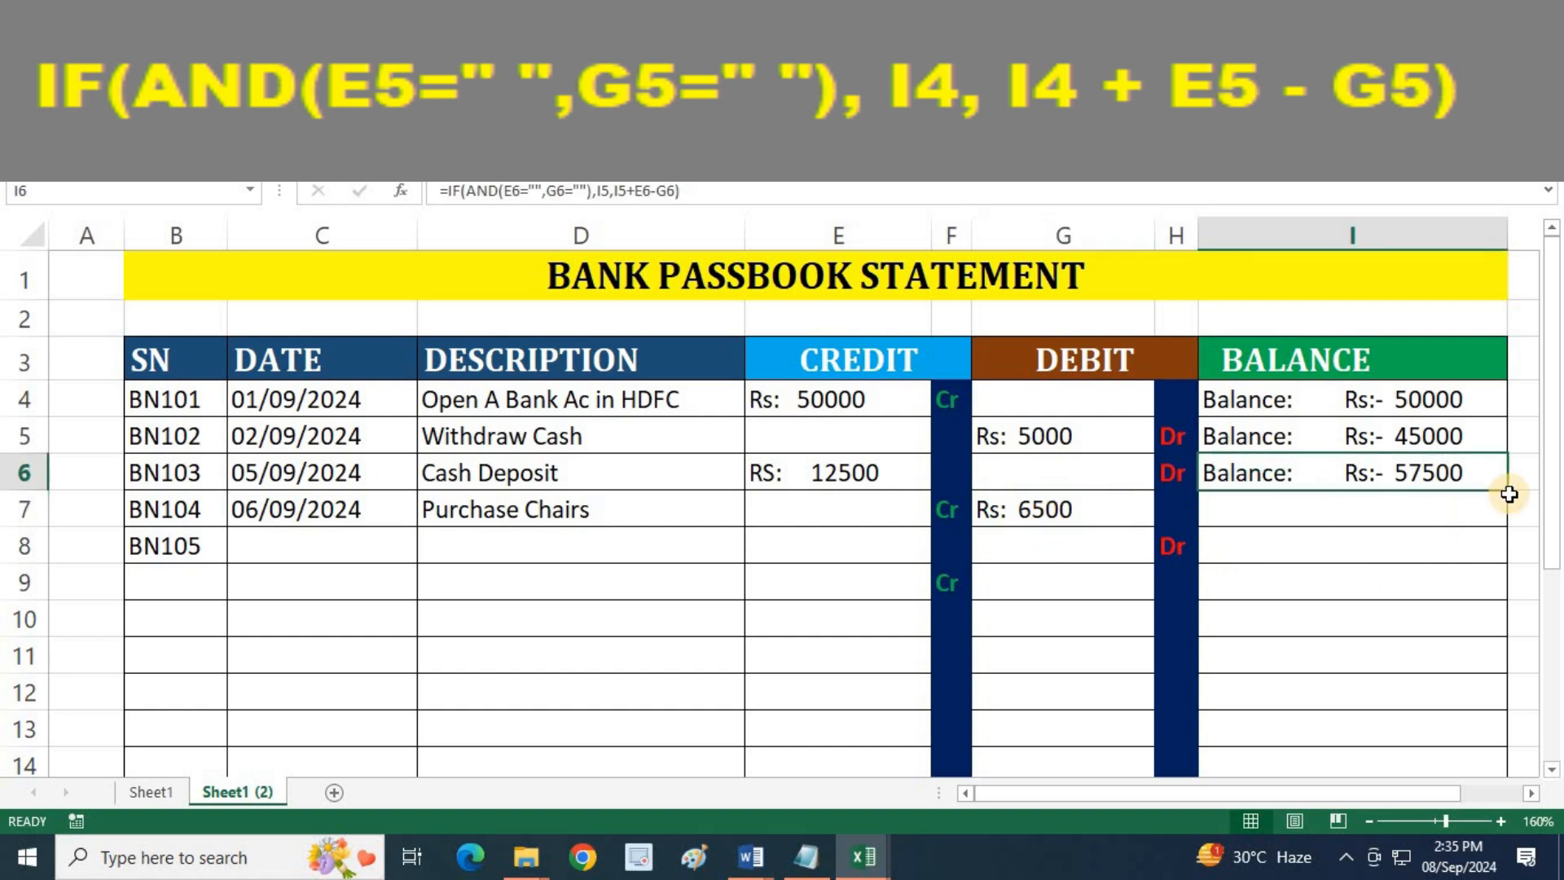
pyautogui.moveTo(1509, 489); pyautogui.dragTo(1501, 521)
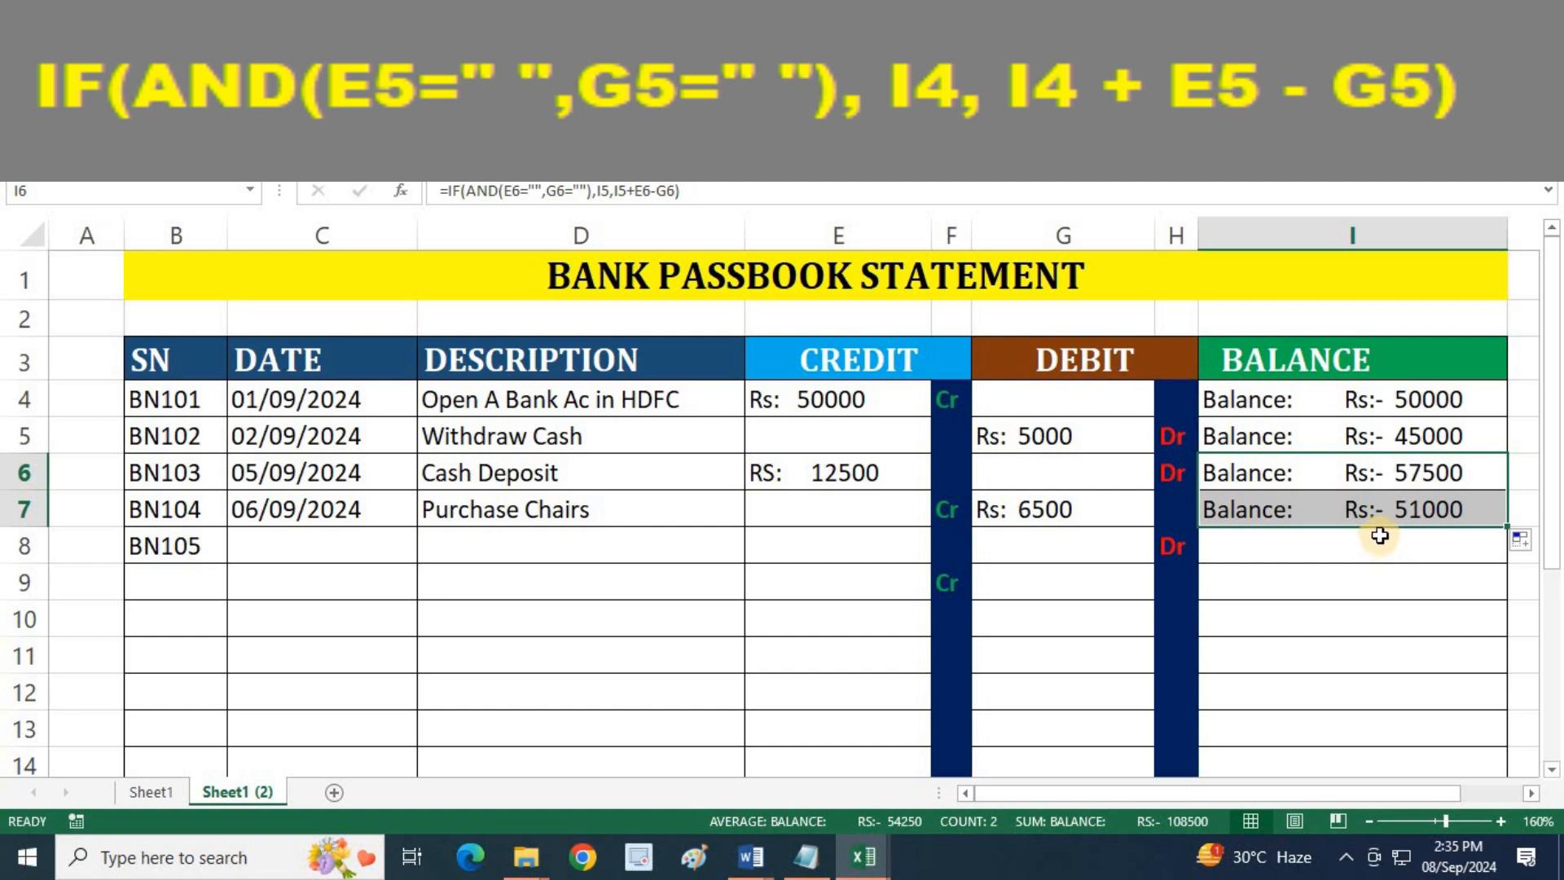
pyautogui.click(1121, 506)
pyautogui.click(1438, 473)
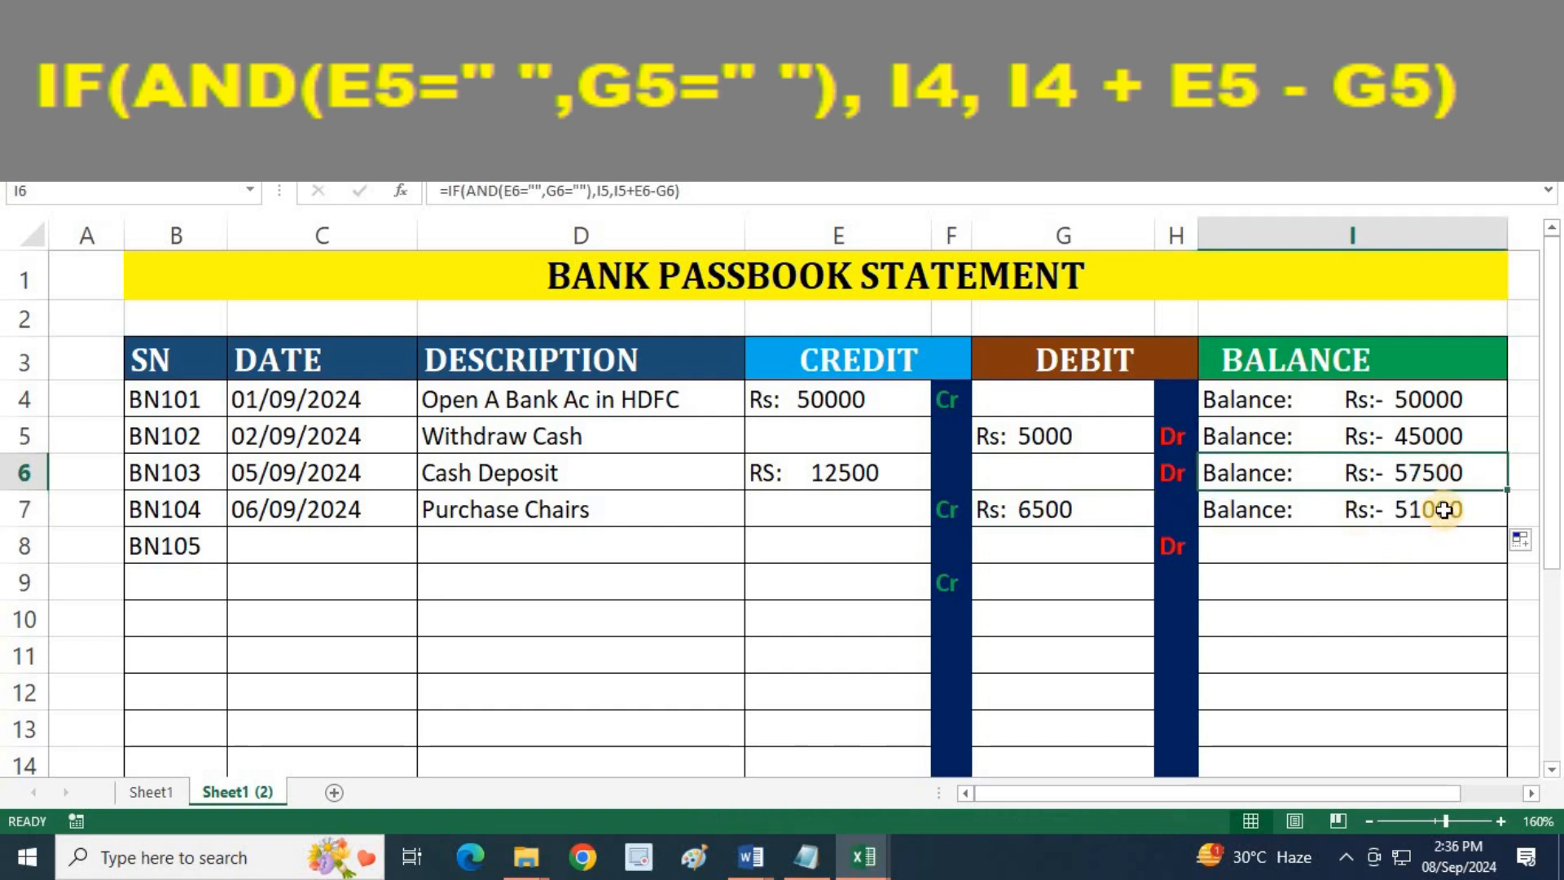
pyautogui.click(1445, 511)
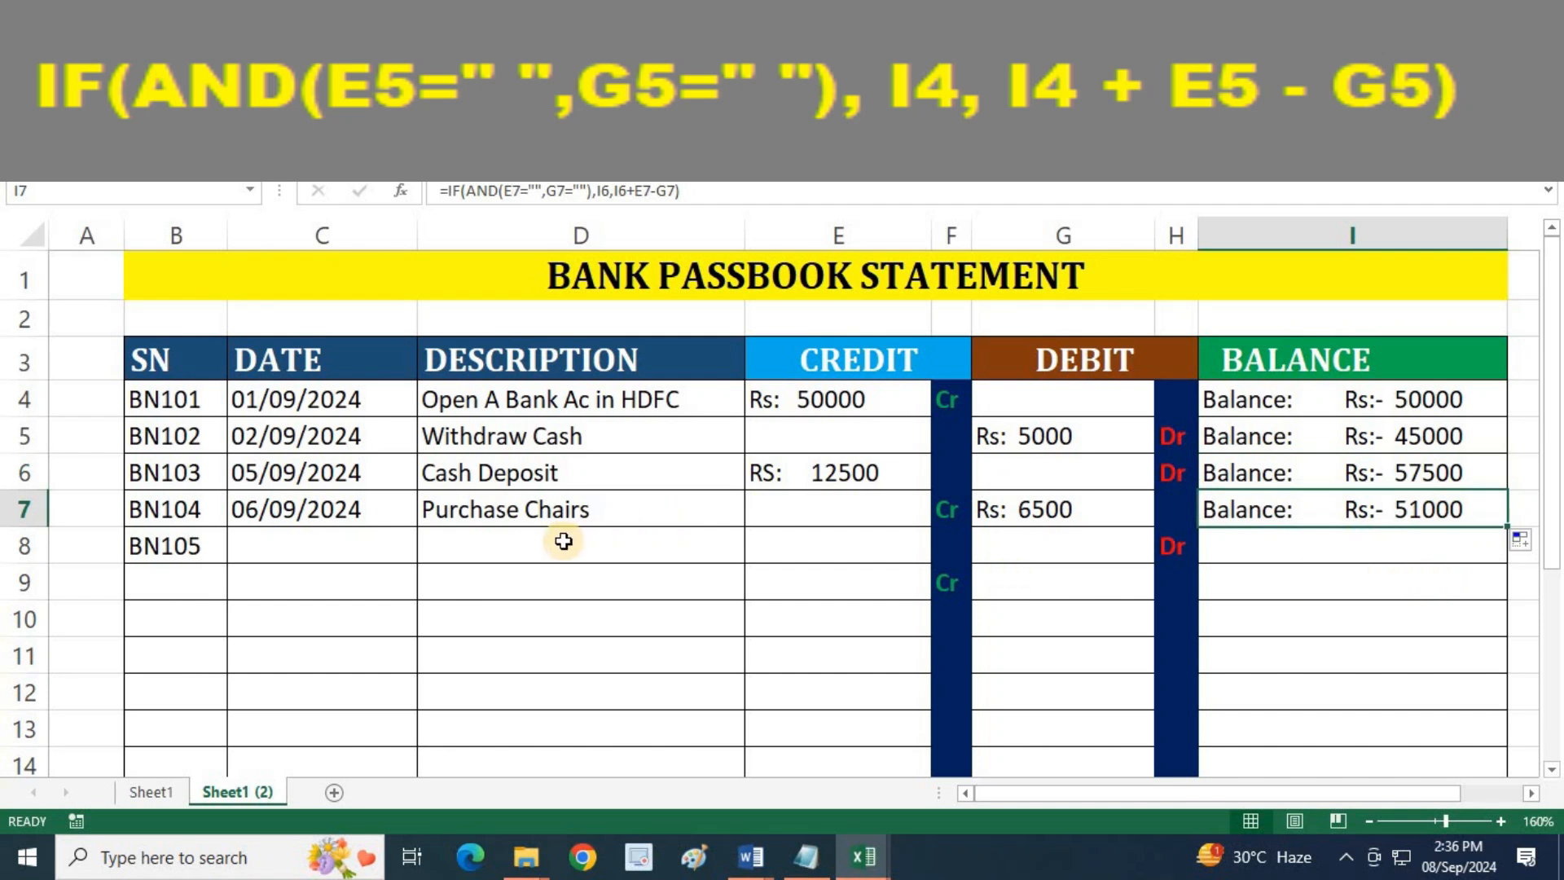
# Enter the date 07-09-2024 in C8 for the BN105 entry
pyautogui.click(341, 545)
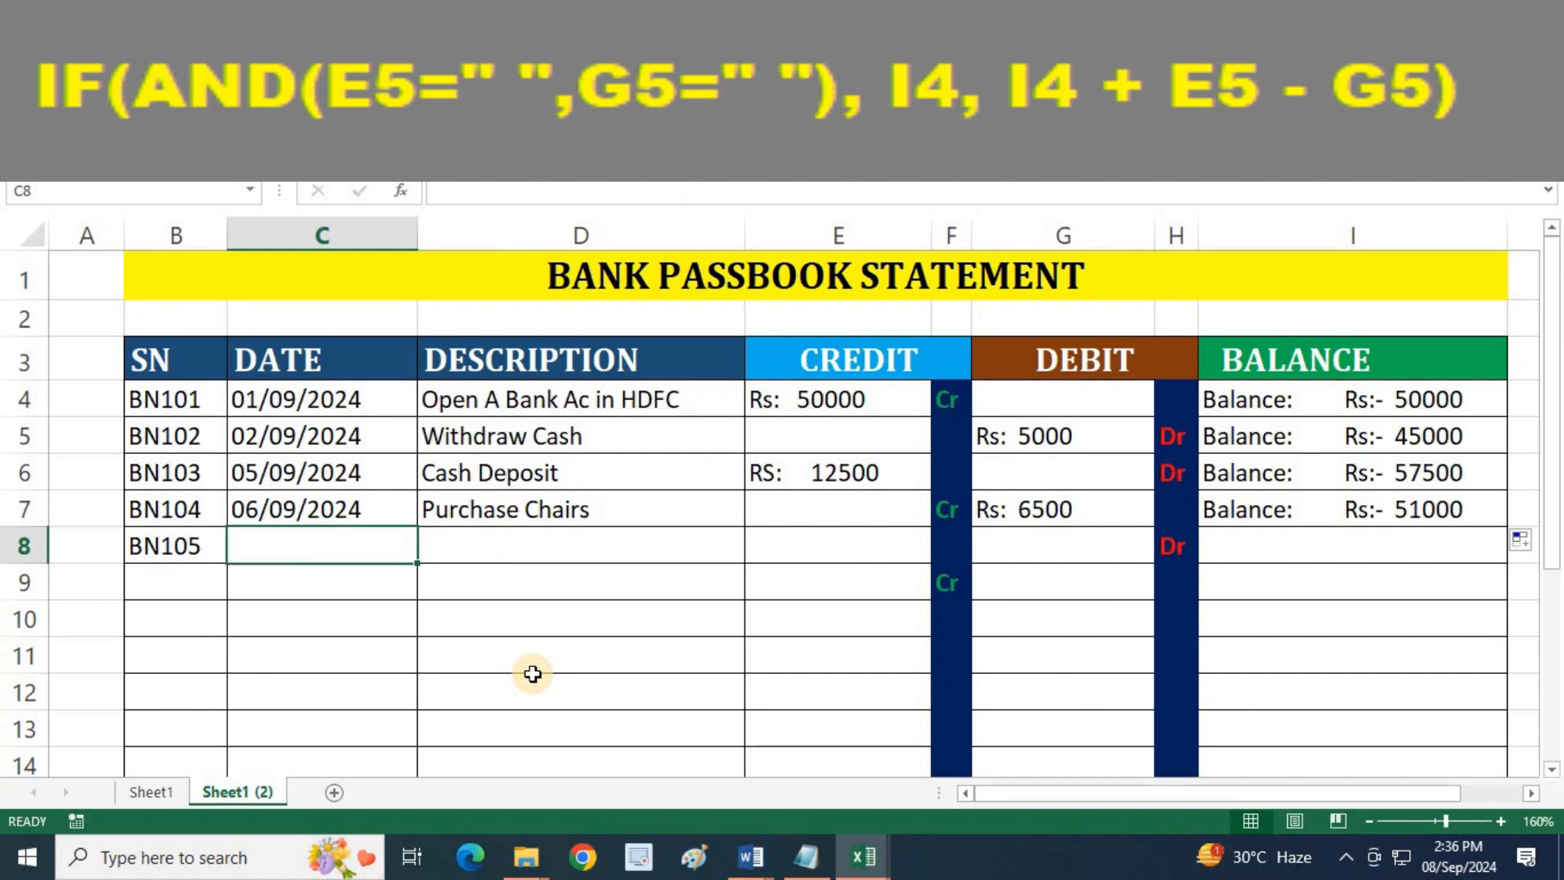
pyautogui.write('07-09-2024')
pyautogui.press('Tab')
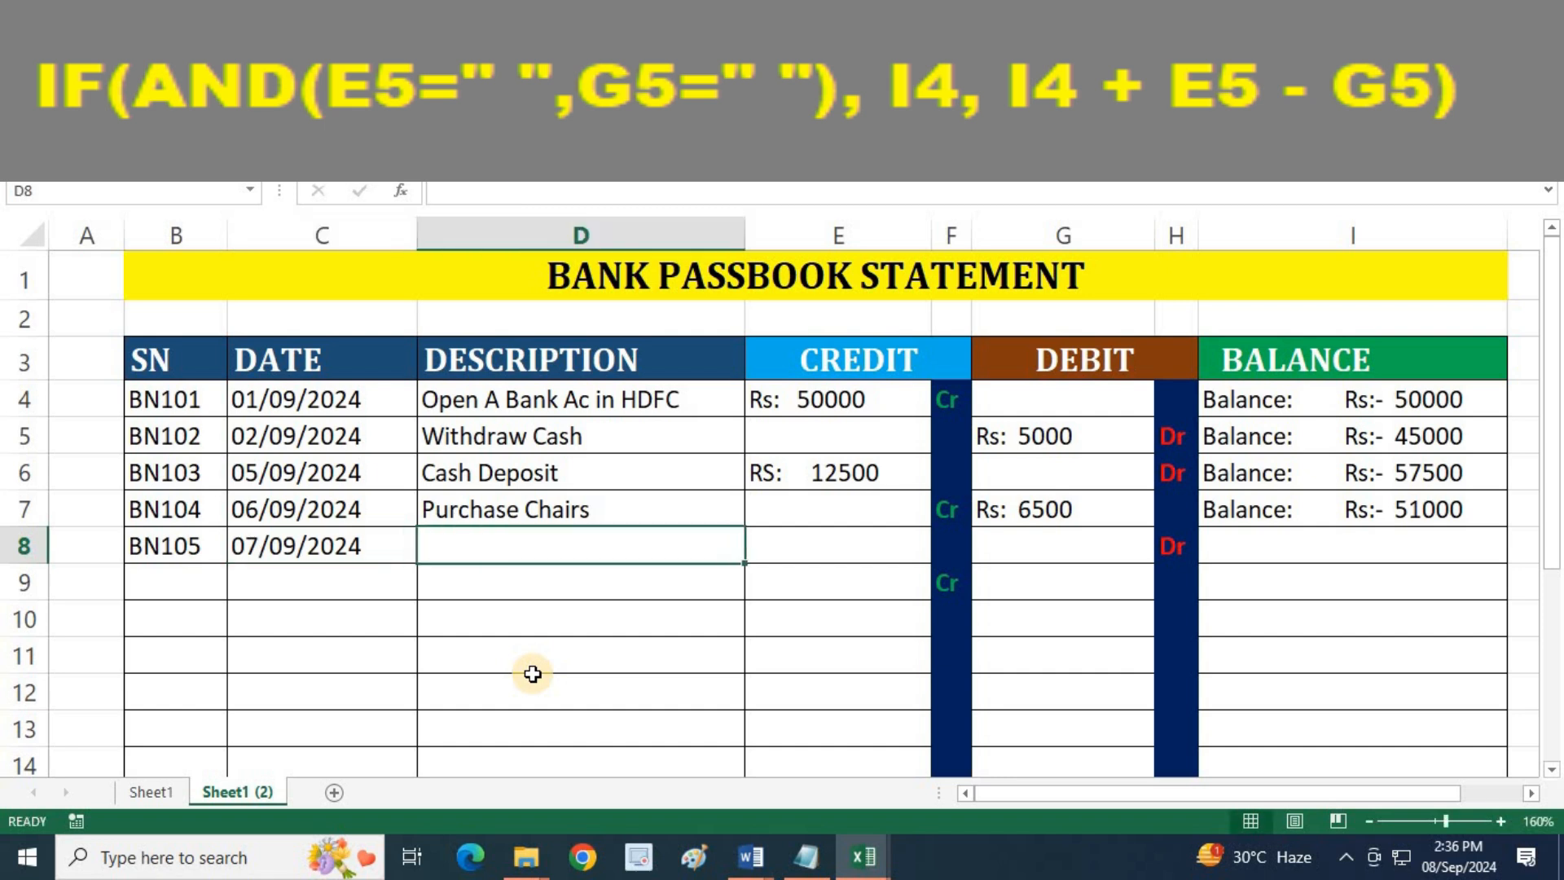
# Enter the description "Received Salary" in D8 for the BN105 entry
pyautogui.write('Sala')
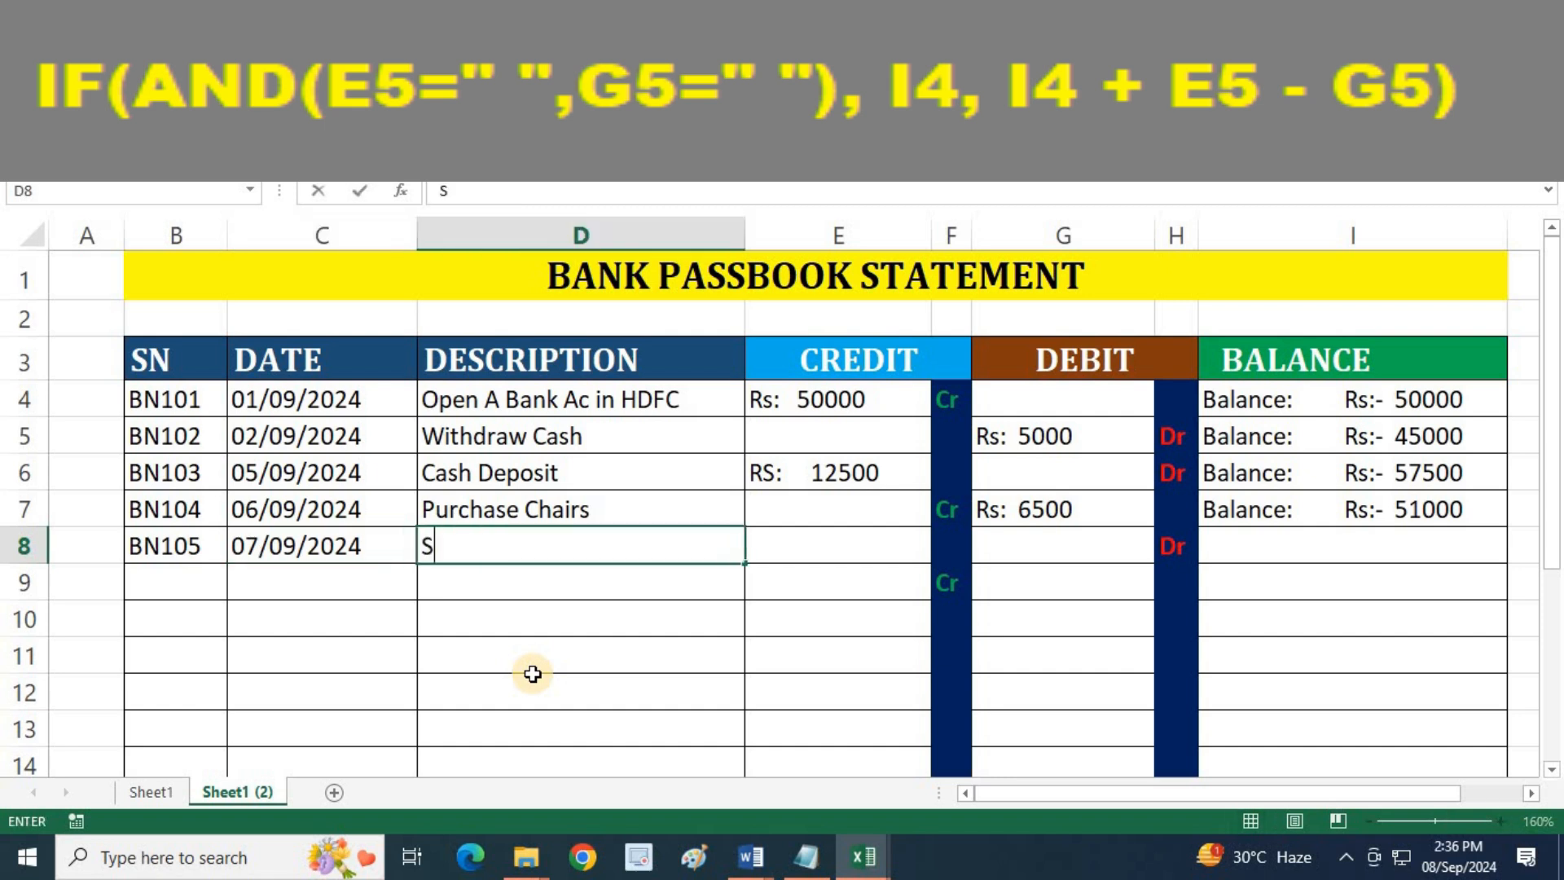
pyautogui.press('BackSpace')
pyautogui.press('BackSpace')
pyautogui.press('BackSpace')
pyautogui.press('BackSpace')
pyautogui.write('Received Salary')
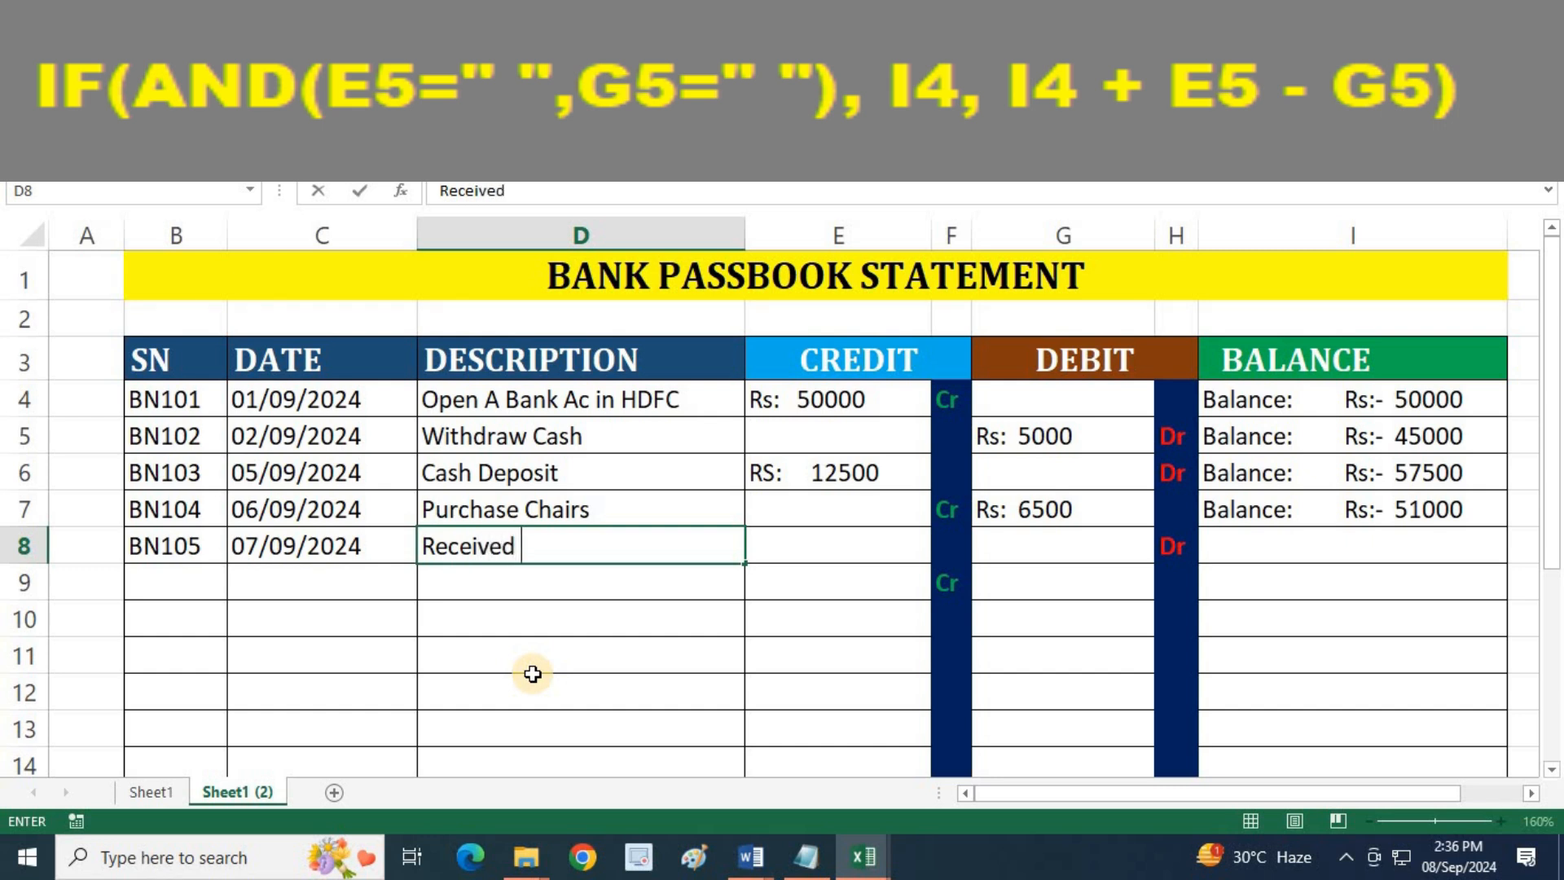
pyautogui.press('Tab')
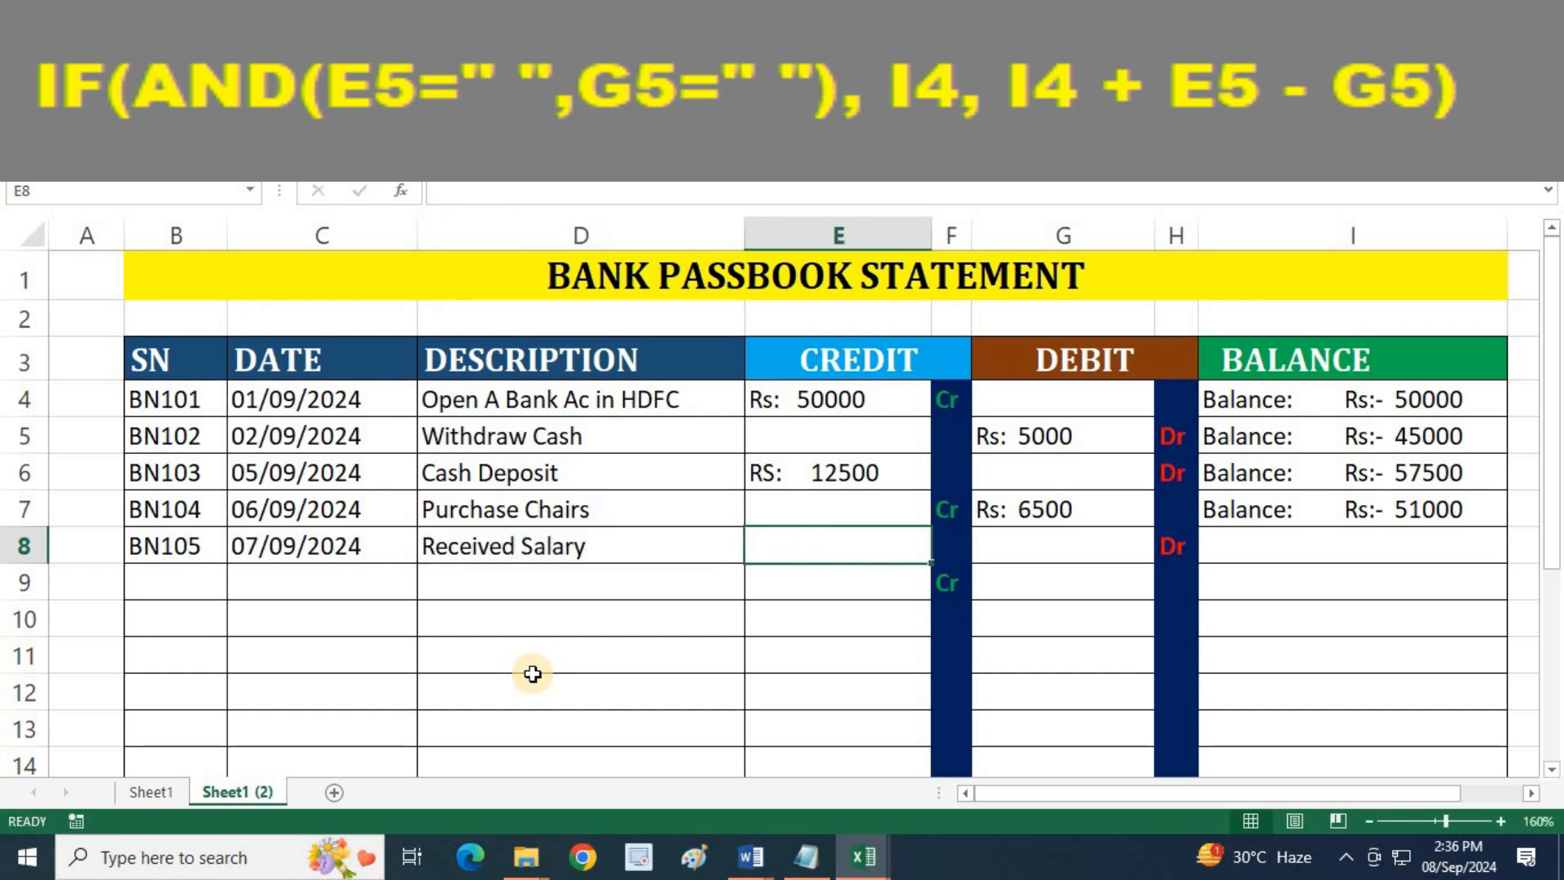
# Enter a credit of 23500 in E8 for the BN105 entry
pyautogui.write('23500')
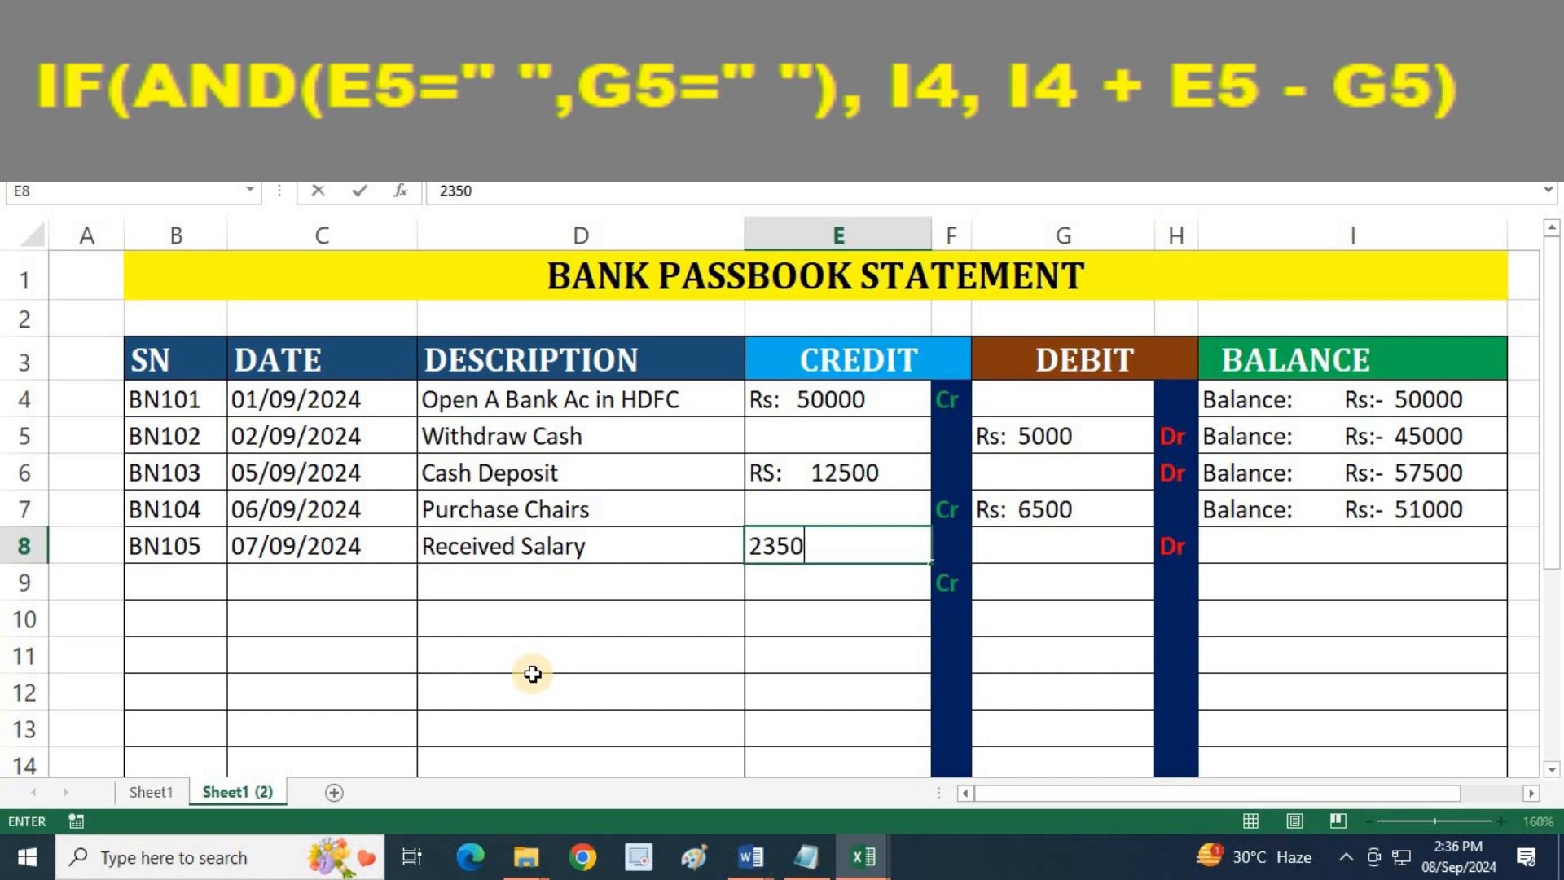
pyautogui.press('Tab')
pyautogui.press('Tab')
pyautogui.press('Tab')
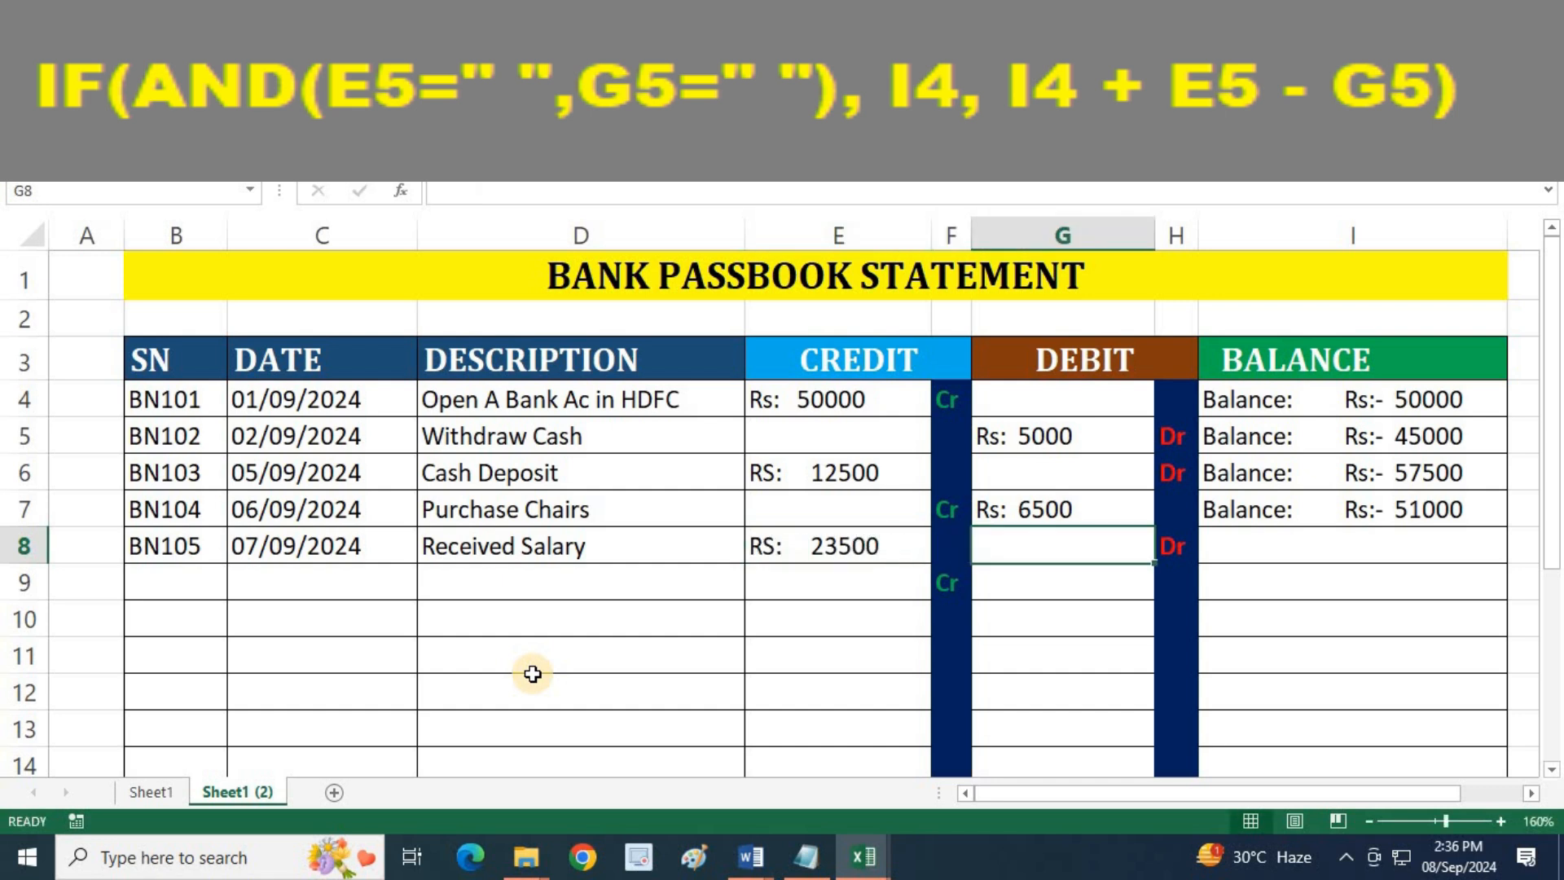
# Fill the I7 balance formula down to I8 and check the BN105 balance cell
pyautogui.click(1394, 501)
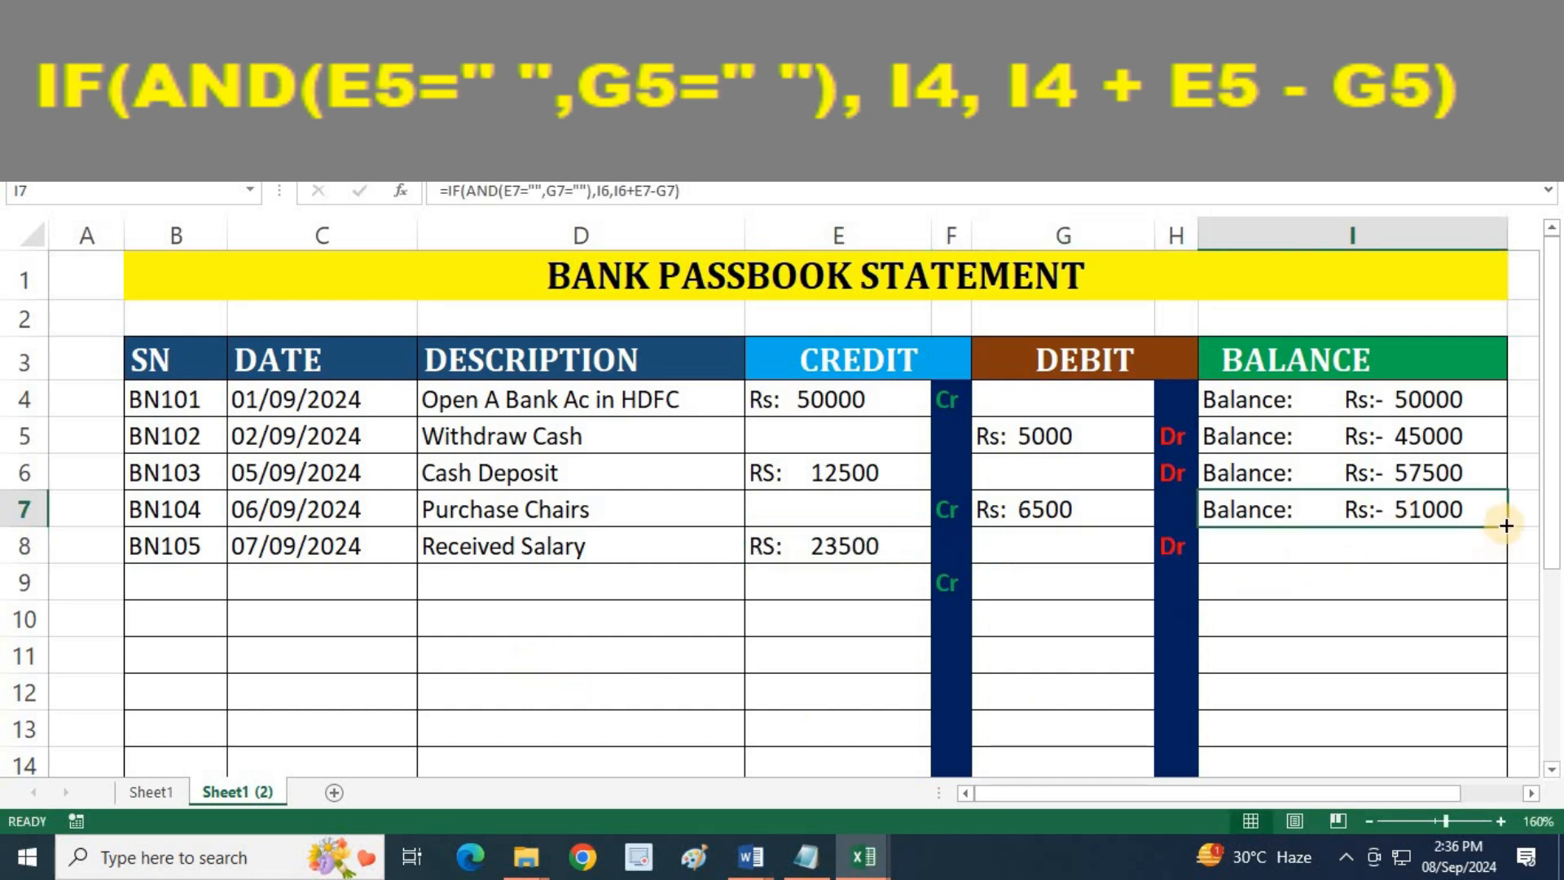
pyautogui.moveTo(1506, 527); pyautogui.dragTo(1506, 554)
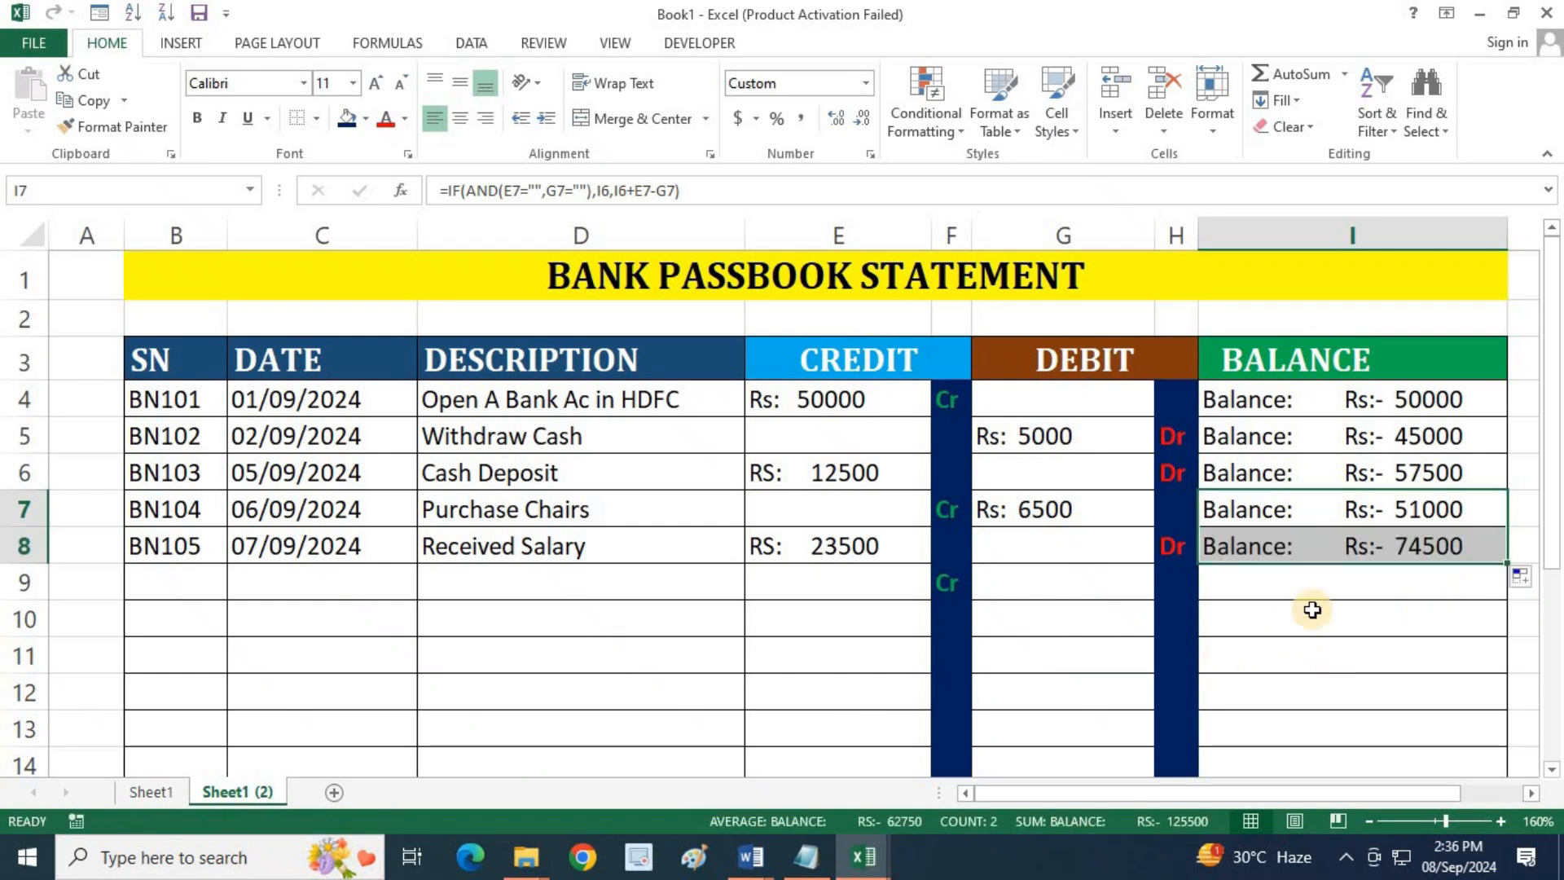
pyautogui.click(1443, 540)
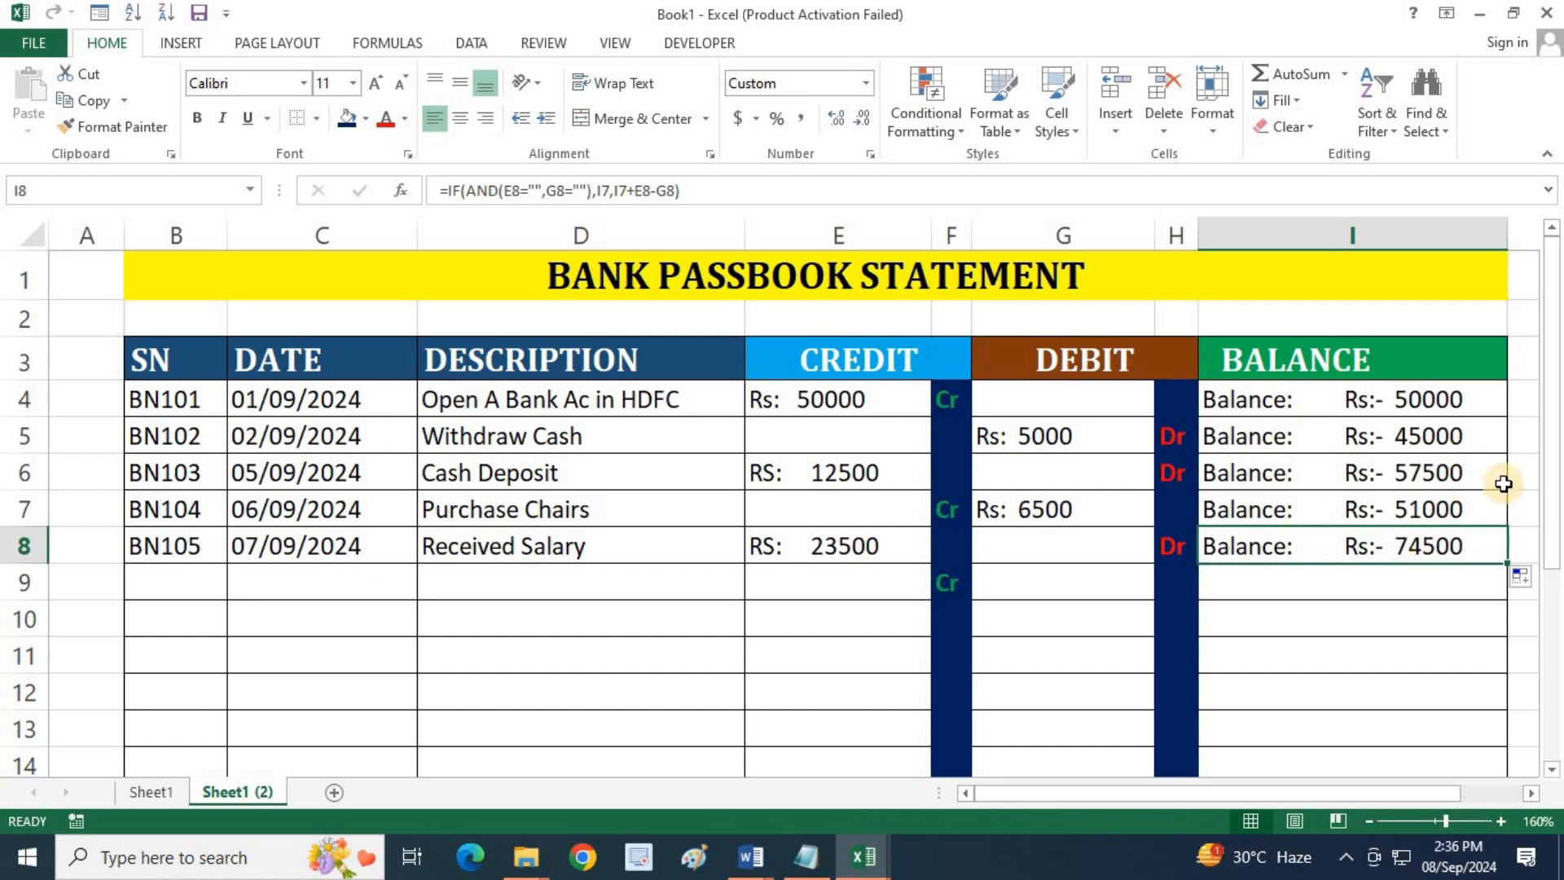
# Examine the credit amounts in column E, the debit column G and the opening balance formula in I4
pyautogui.click(794, 398)
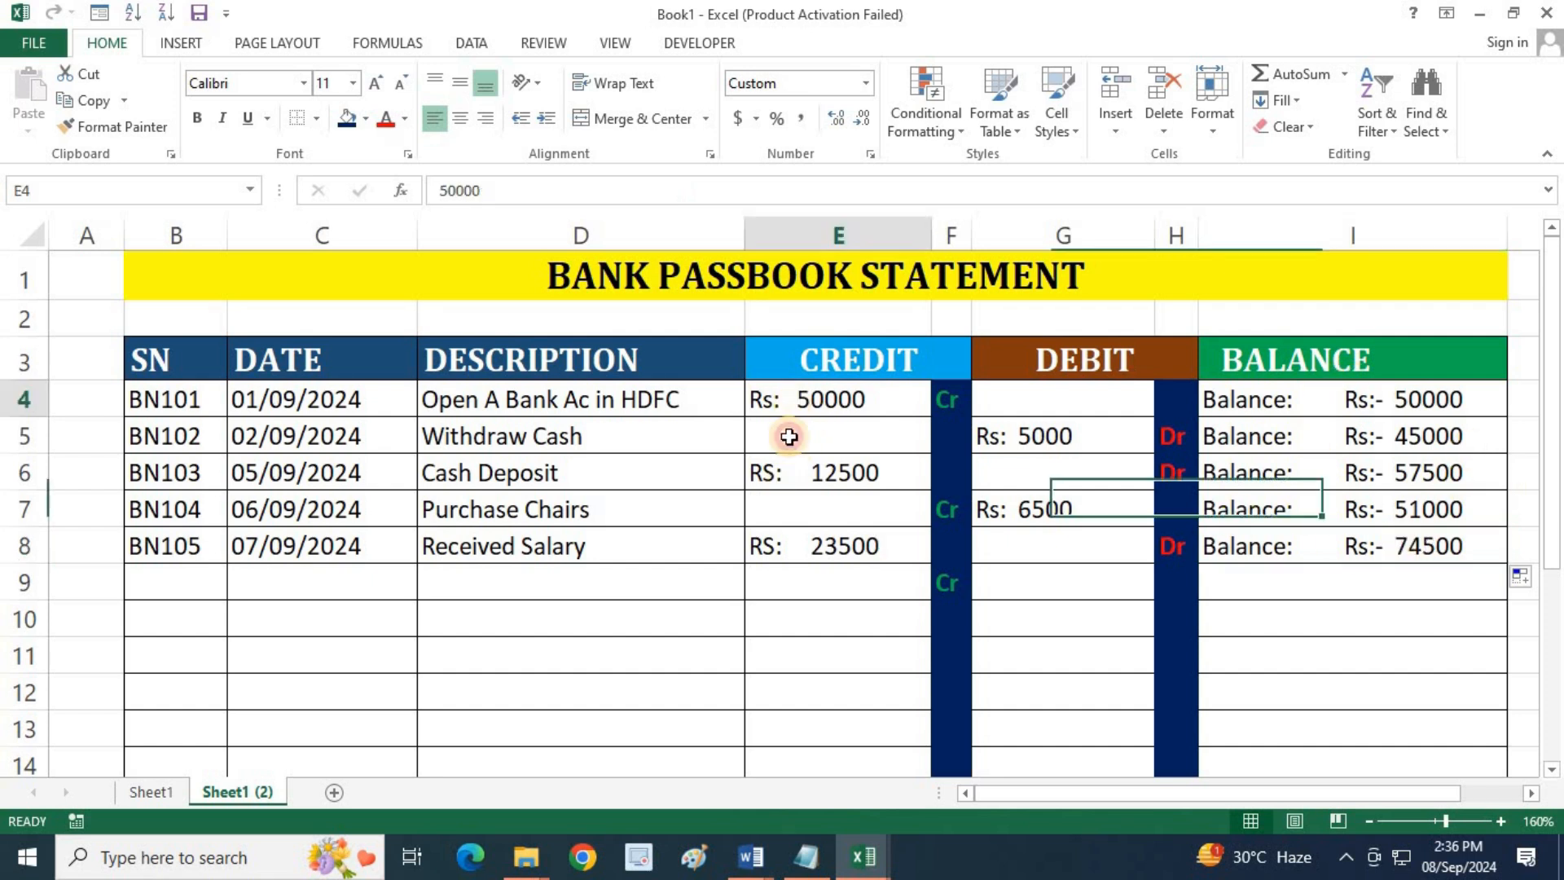
pyautogui.click(784, 473)
pyautogui.click(785, 541)
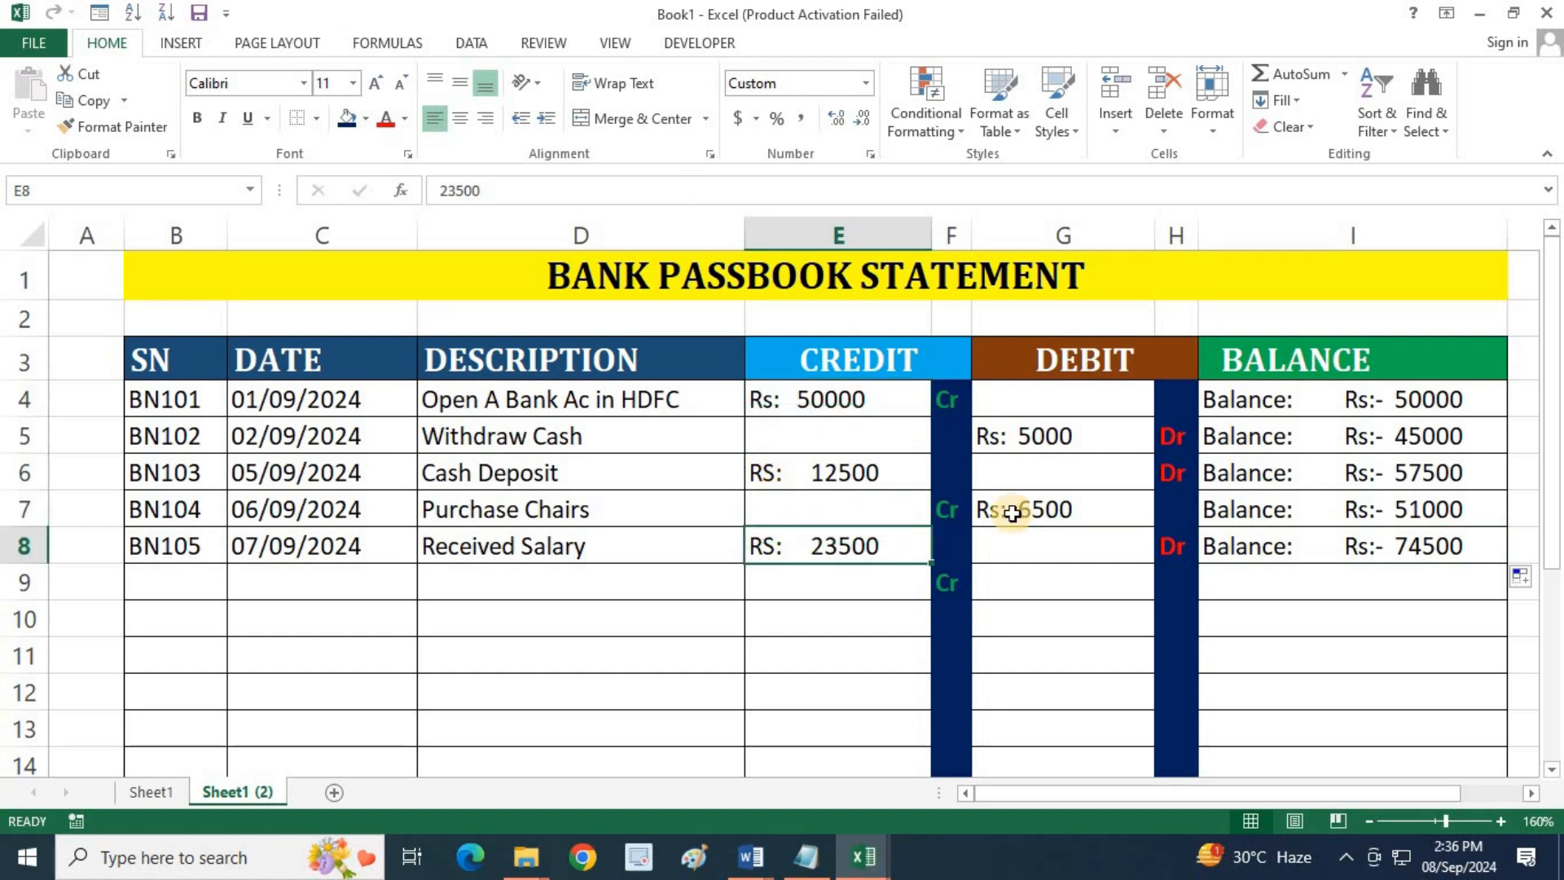
pyautogui.click(1078, 424)
pyautogui.click(1051, 544)
pyautogui.click(1232, 400)
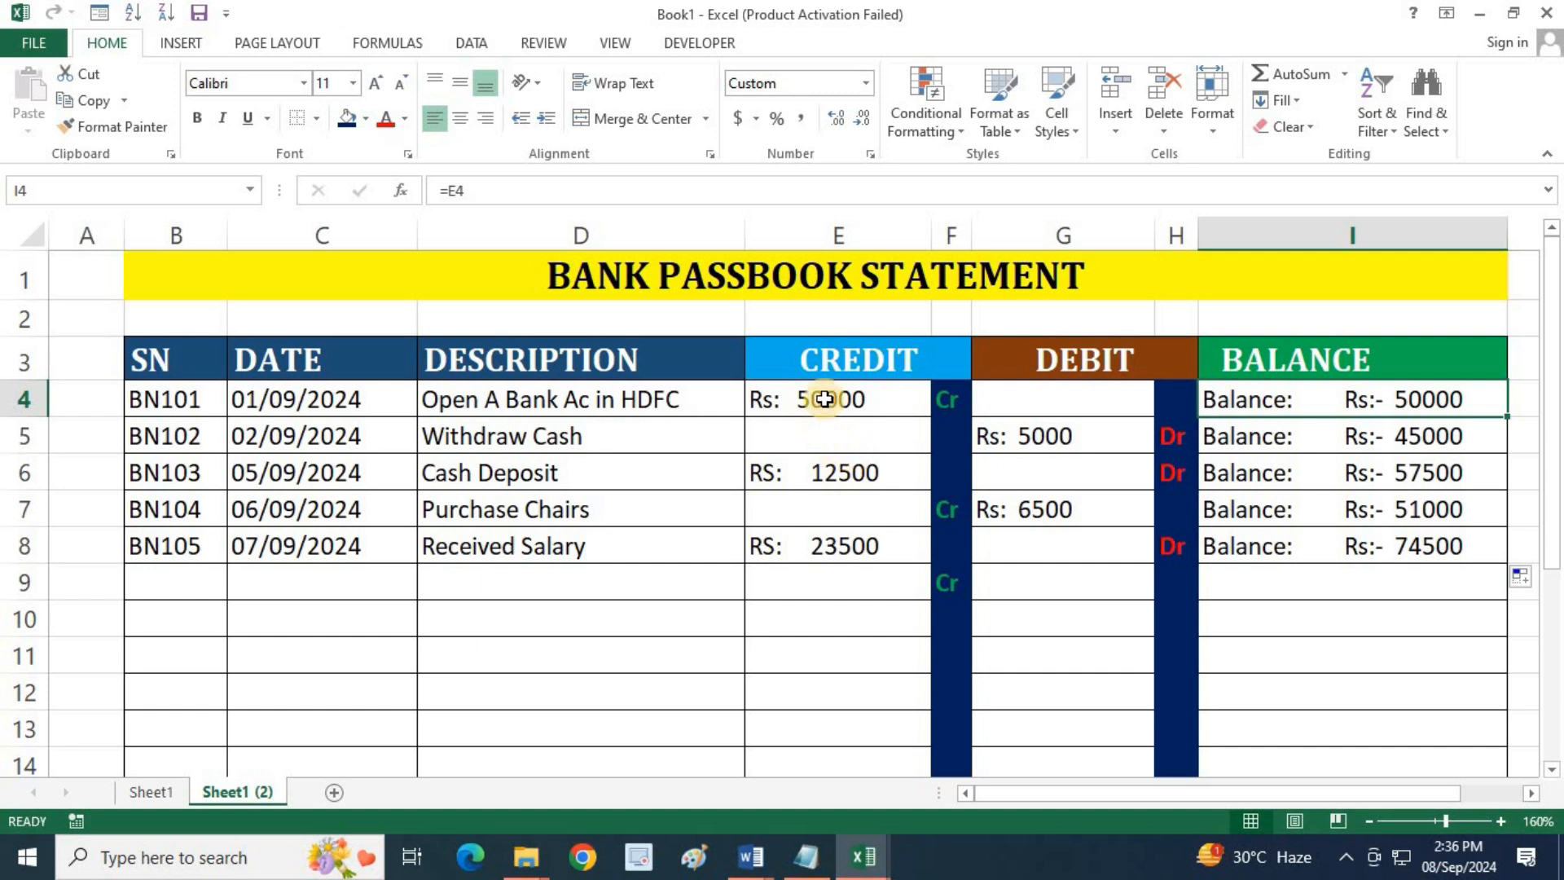
pyautogui.click(825, 438)
pyautogui.click(824, 466)
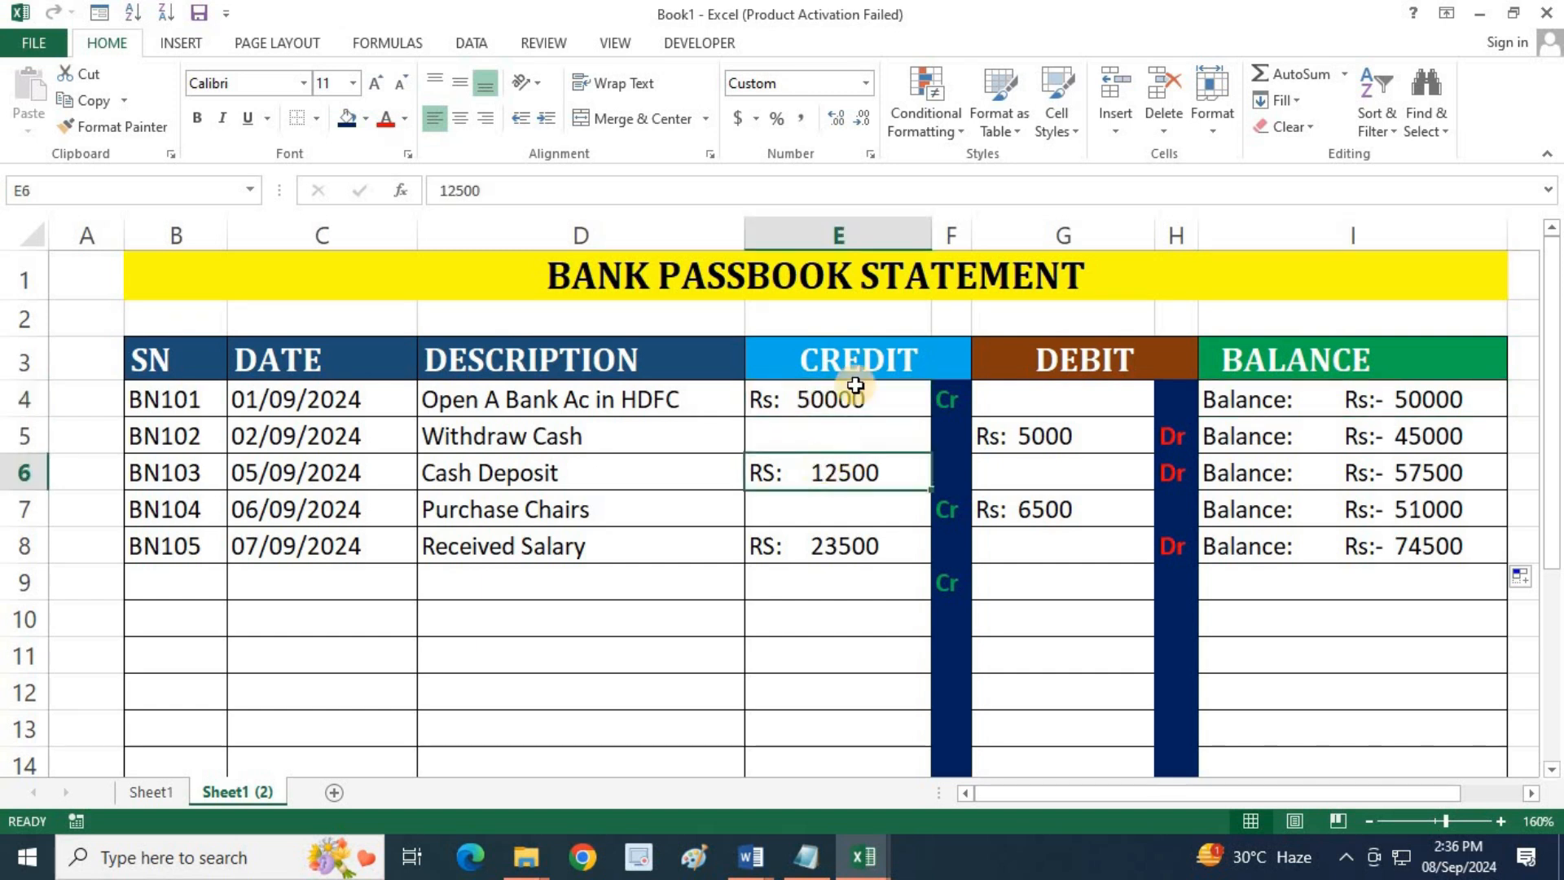
pyautogui.click(852, 495)
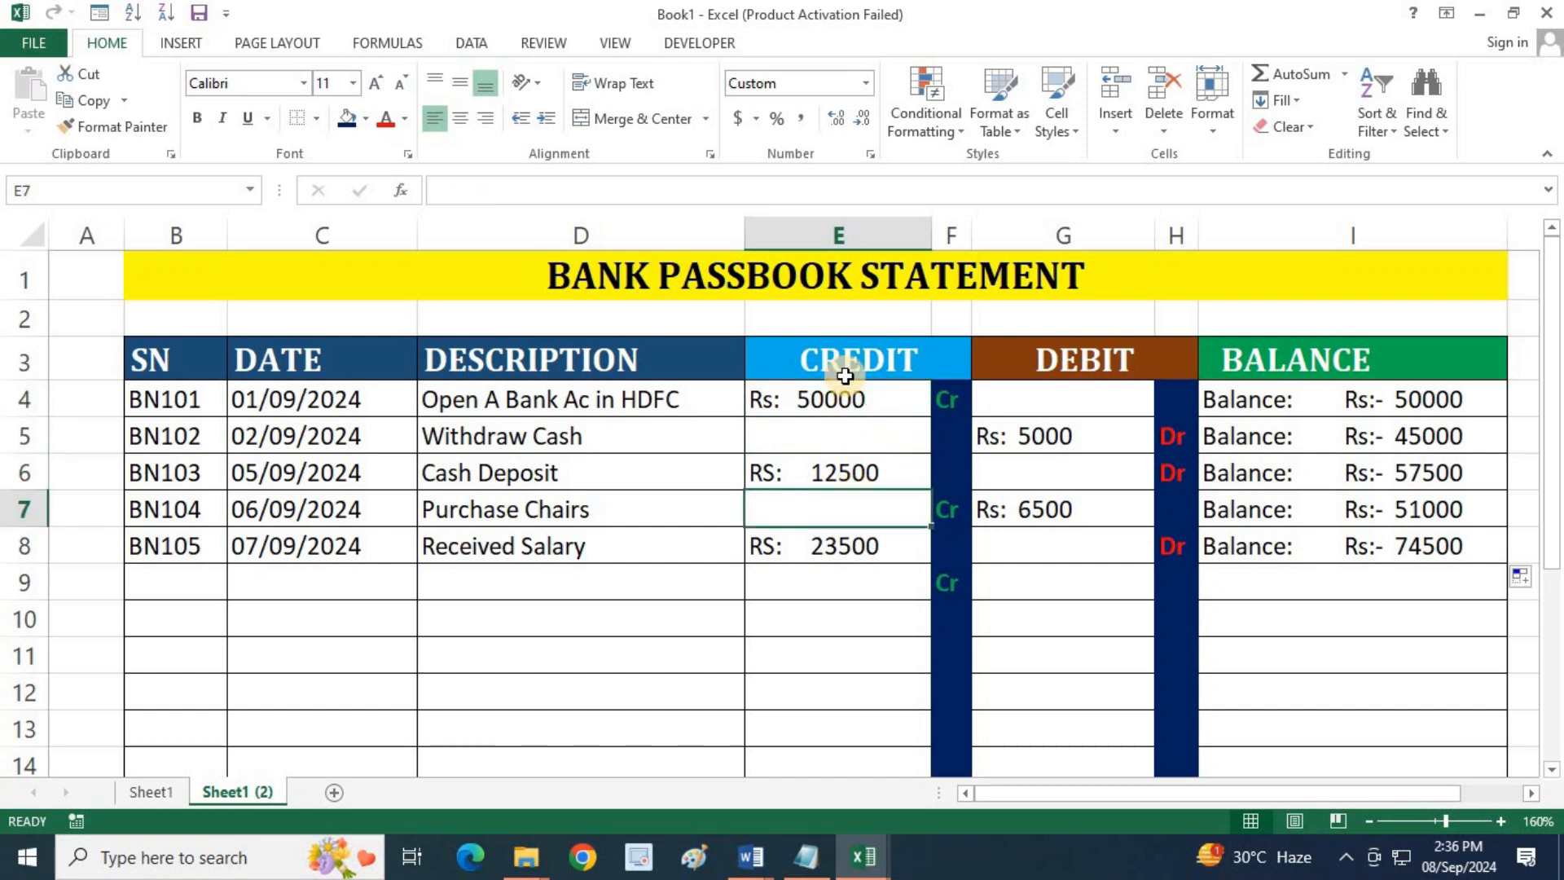
# Apply the custom number format "RS: " # to the credit cells E4:E13
pyautogui.moveTo(864, 399); pyautogui.dragTo(867, 725)
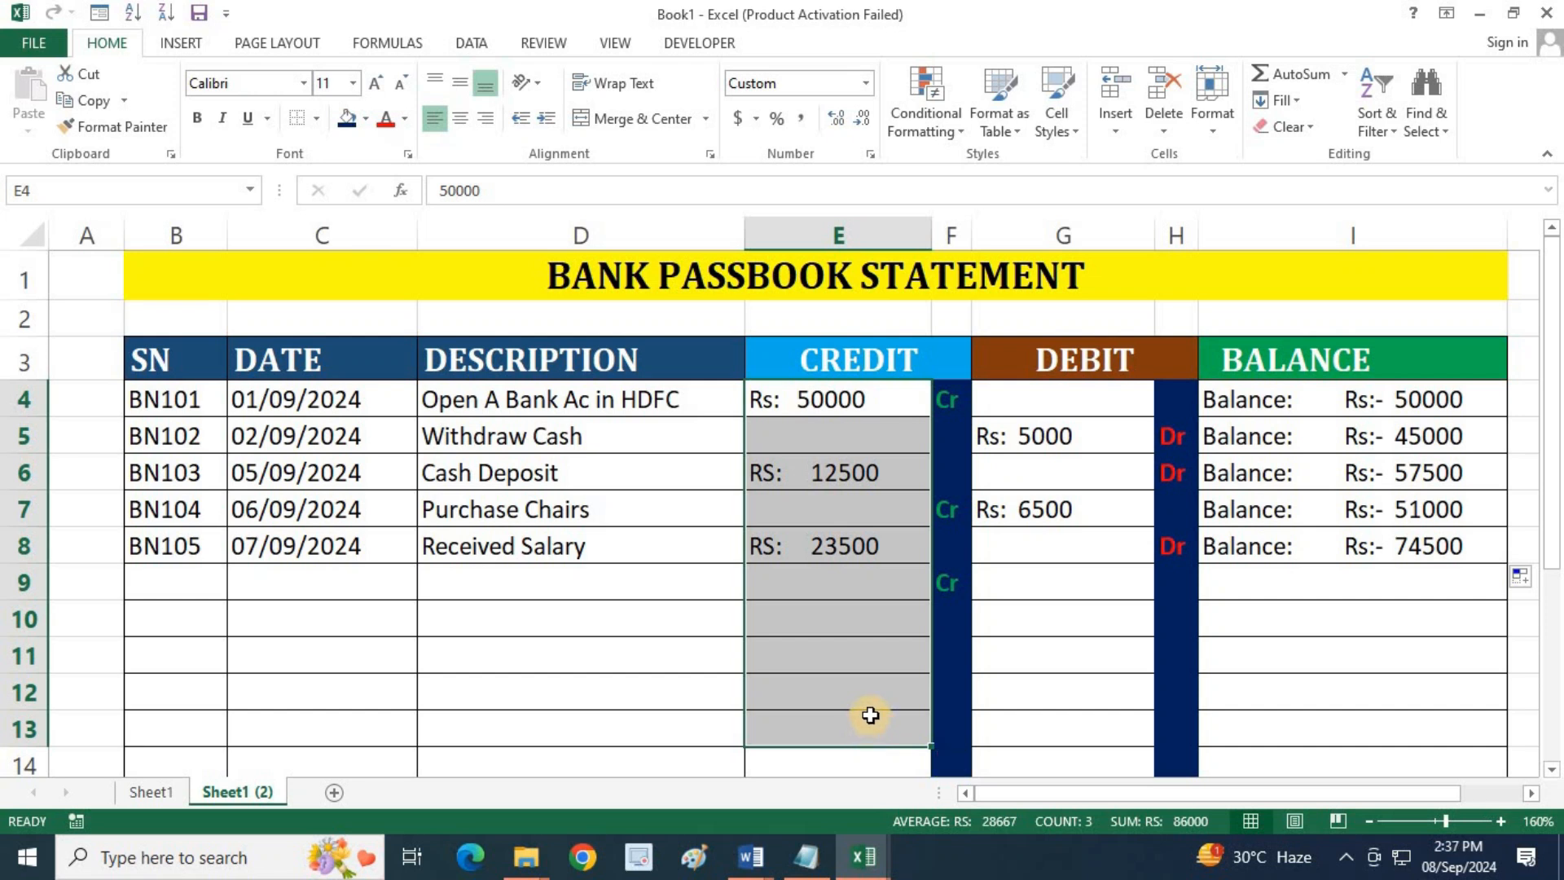
pyautogui.hotkey('ctrl', '1')
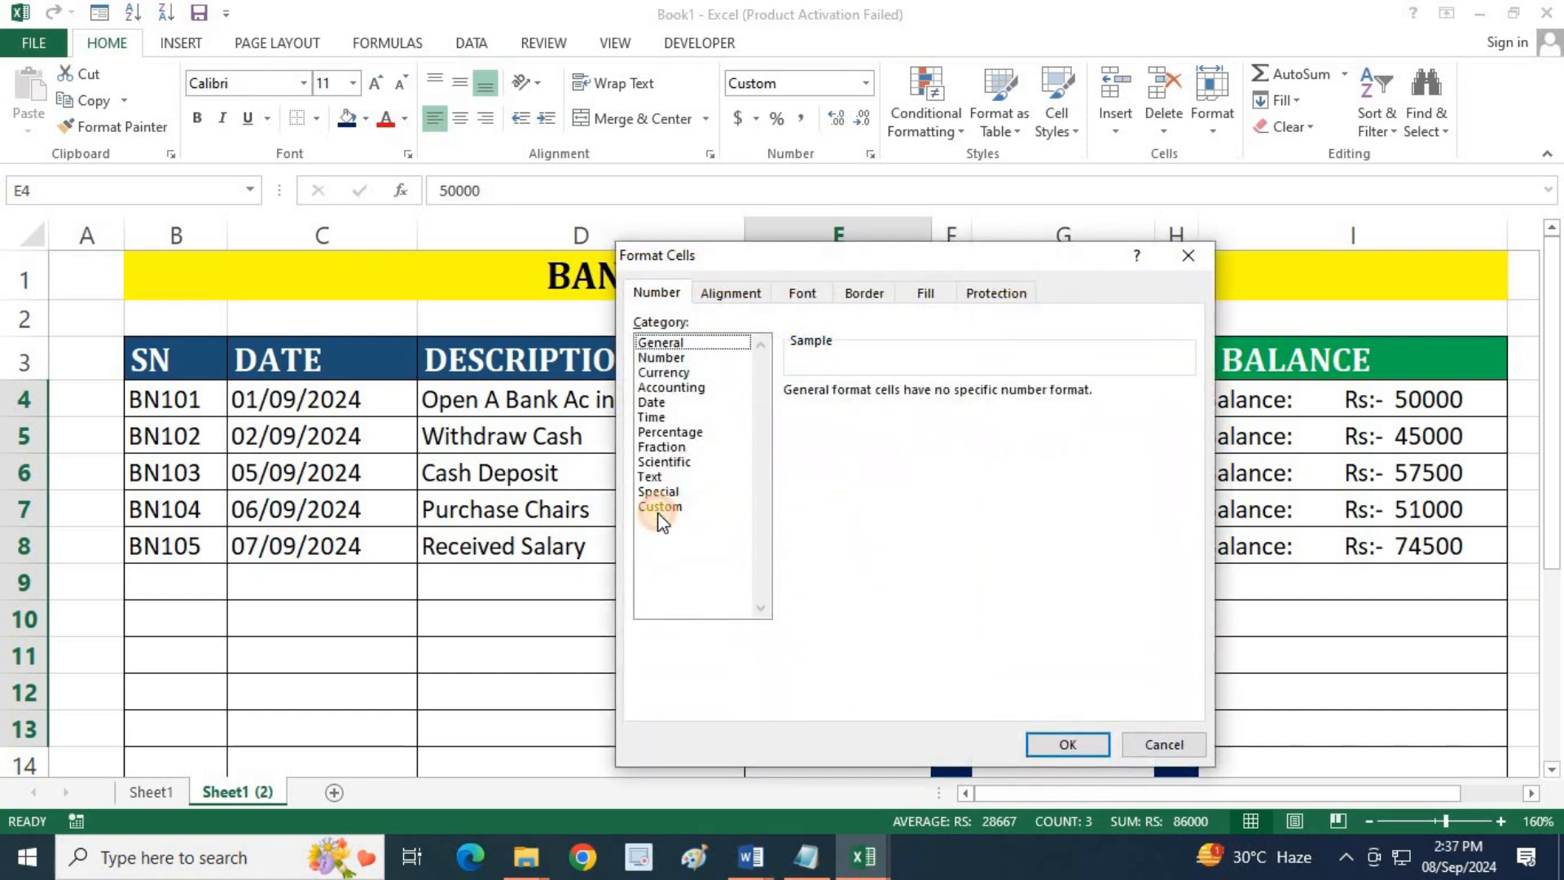
pyautogui.click(659, 508)
pyautogui.moveTo(917, 267); pyautogui.dragTo(428, 185)
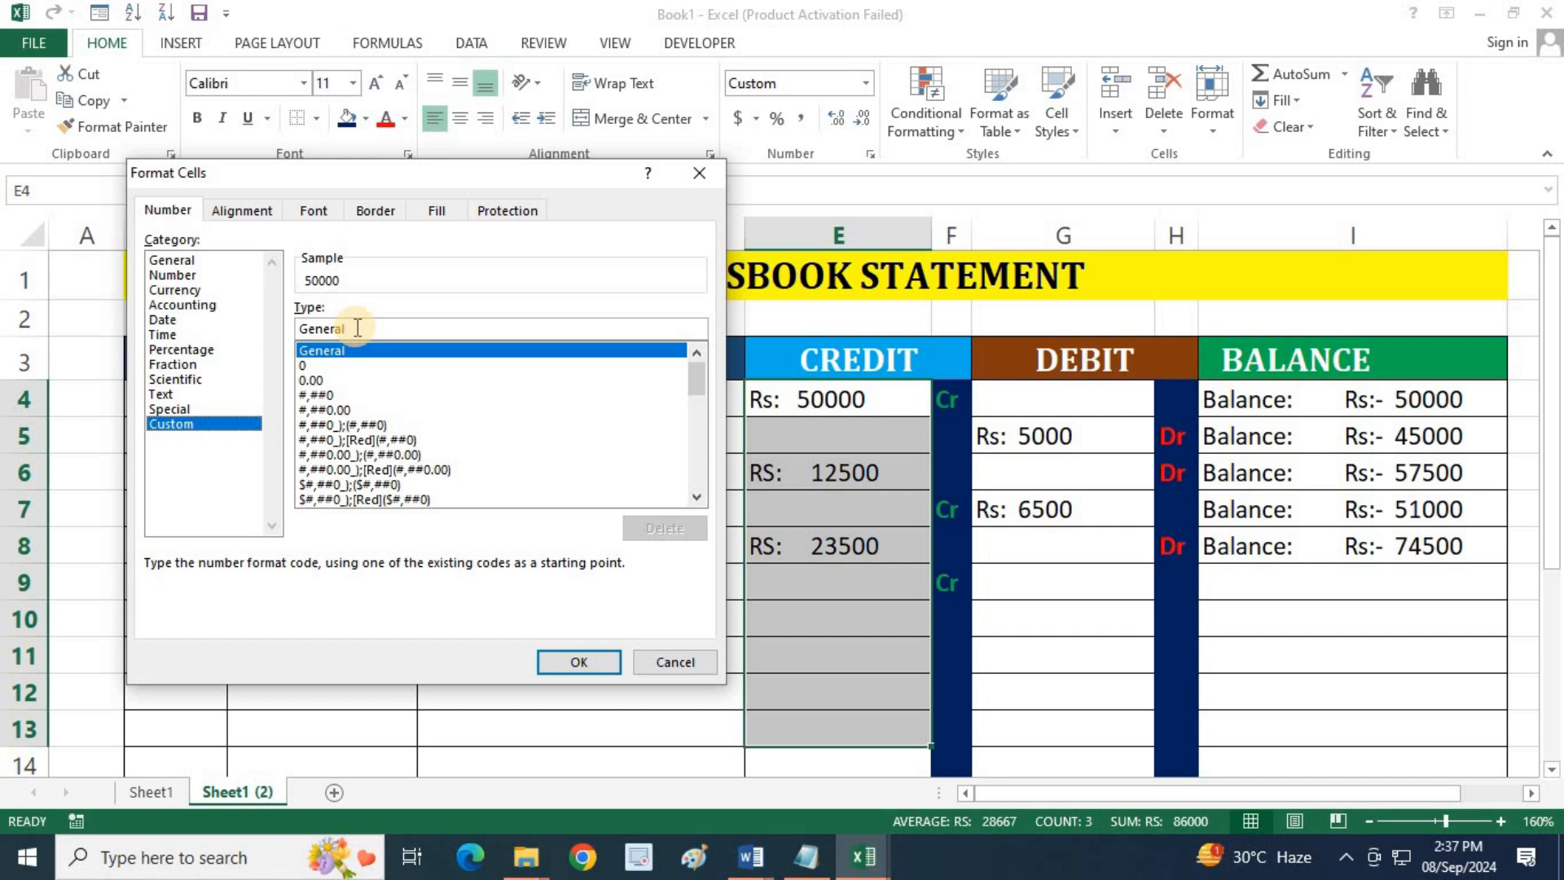
pyautogui.moveTo(325, 328); pyautogui.dragTo(290, 326)
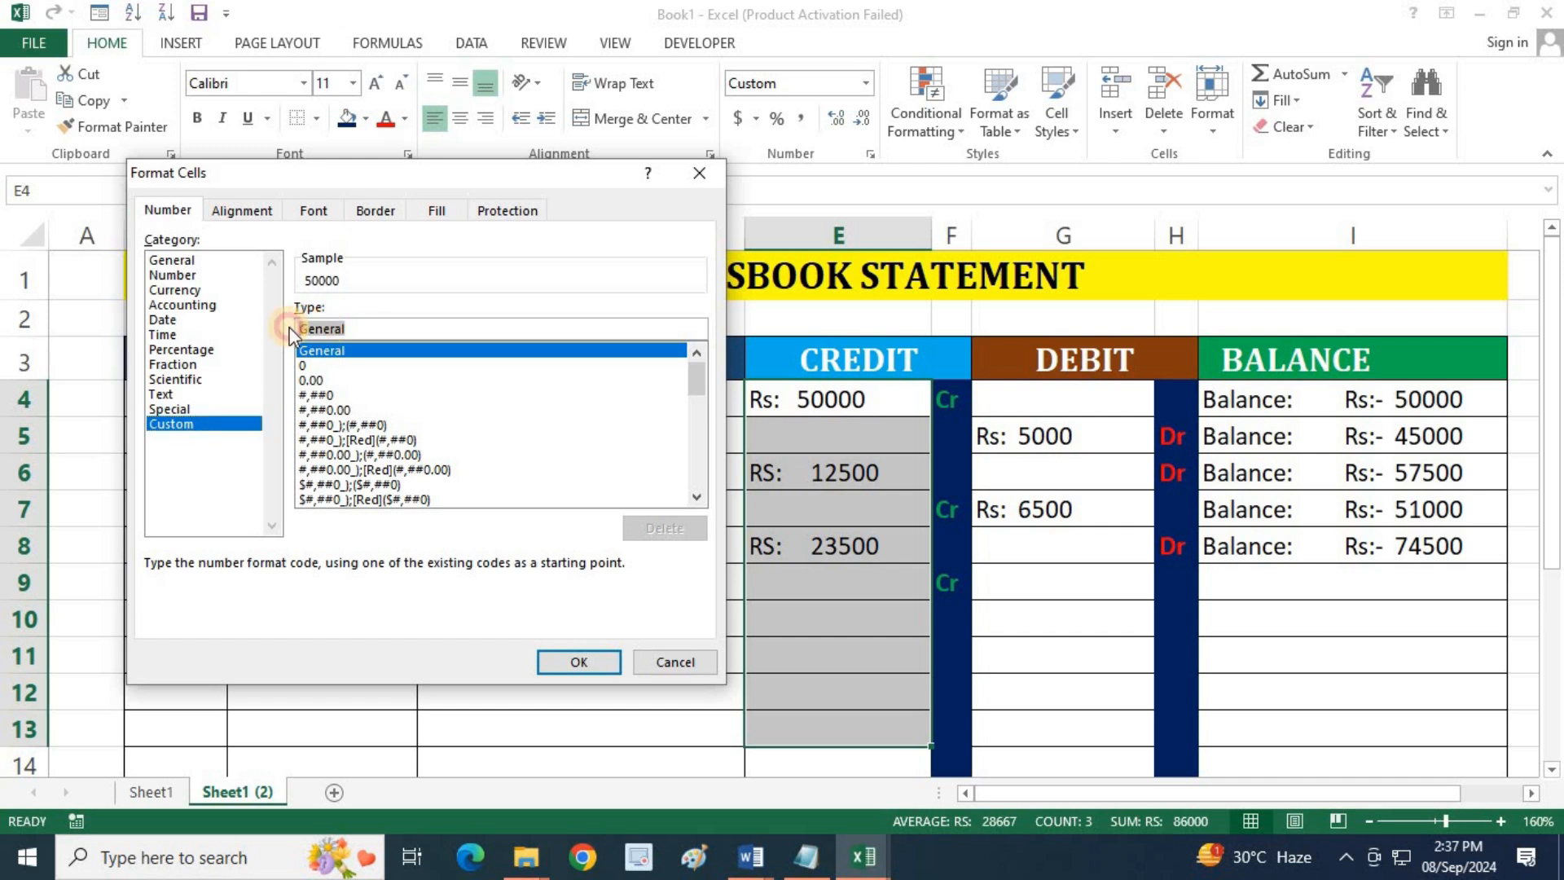
pyautogui.press('BackSpace')
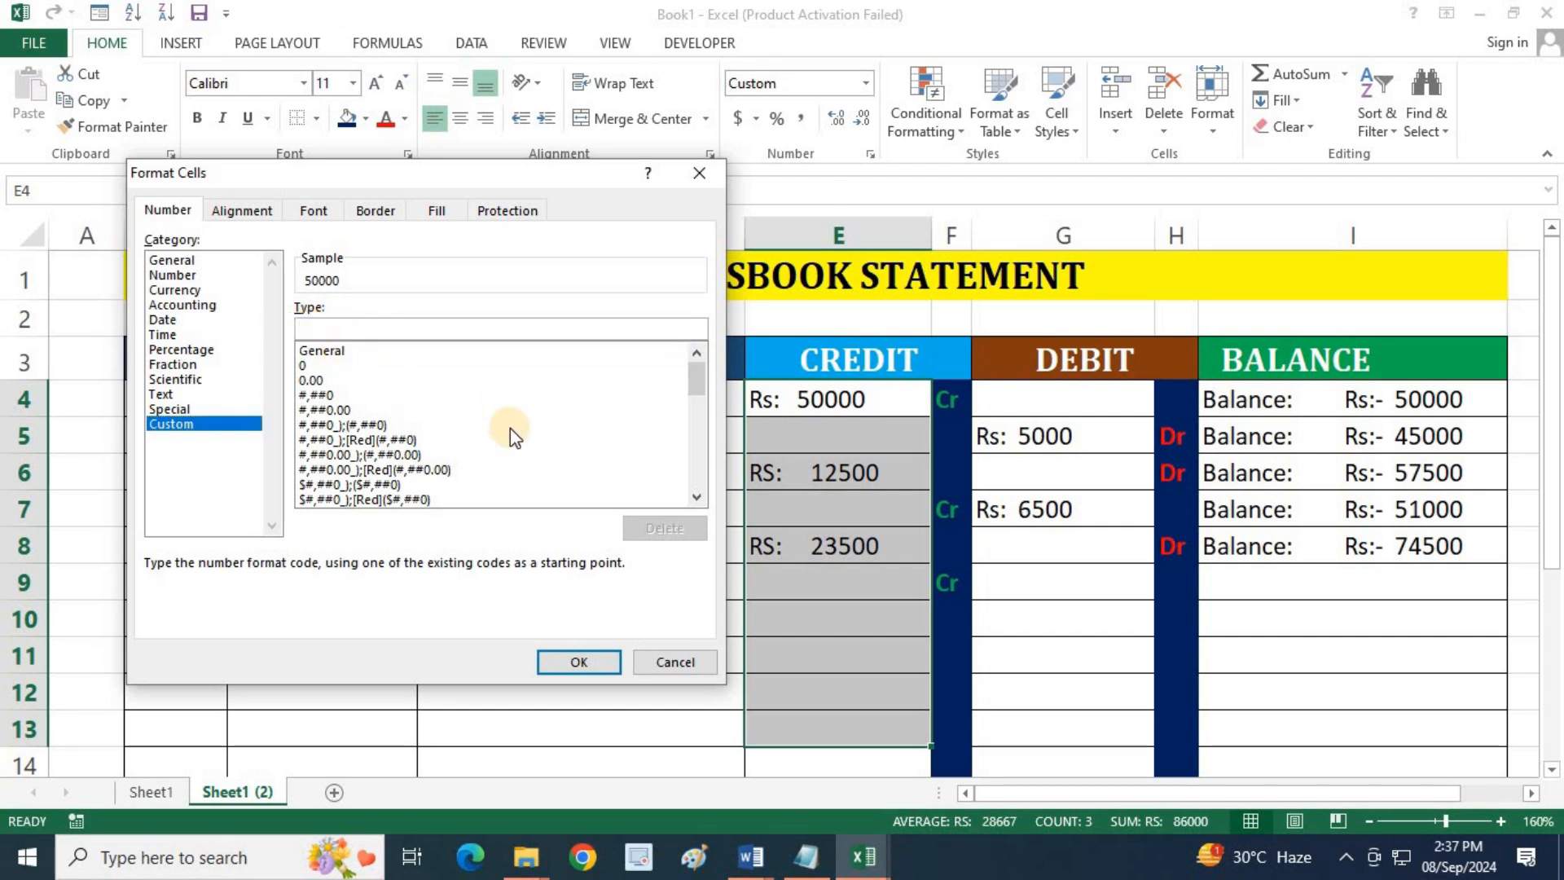
pyautogui.write('"')
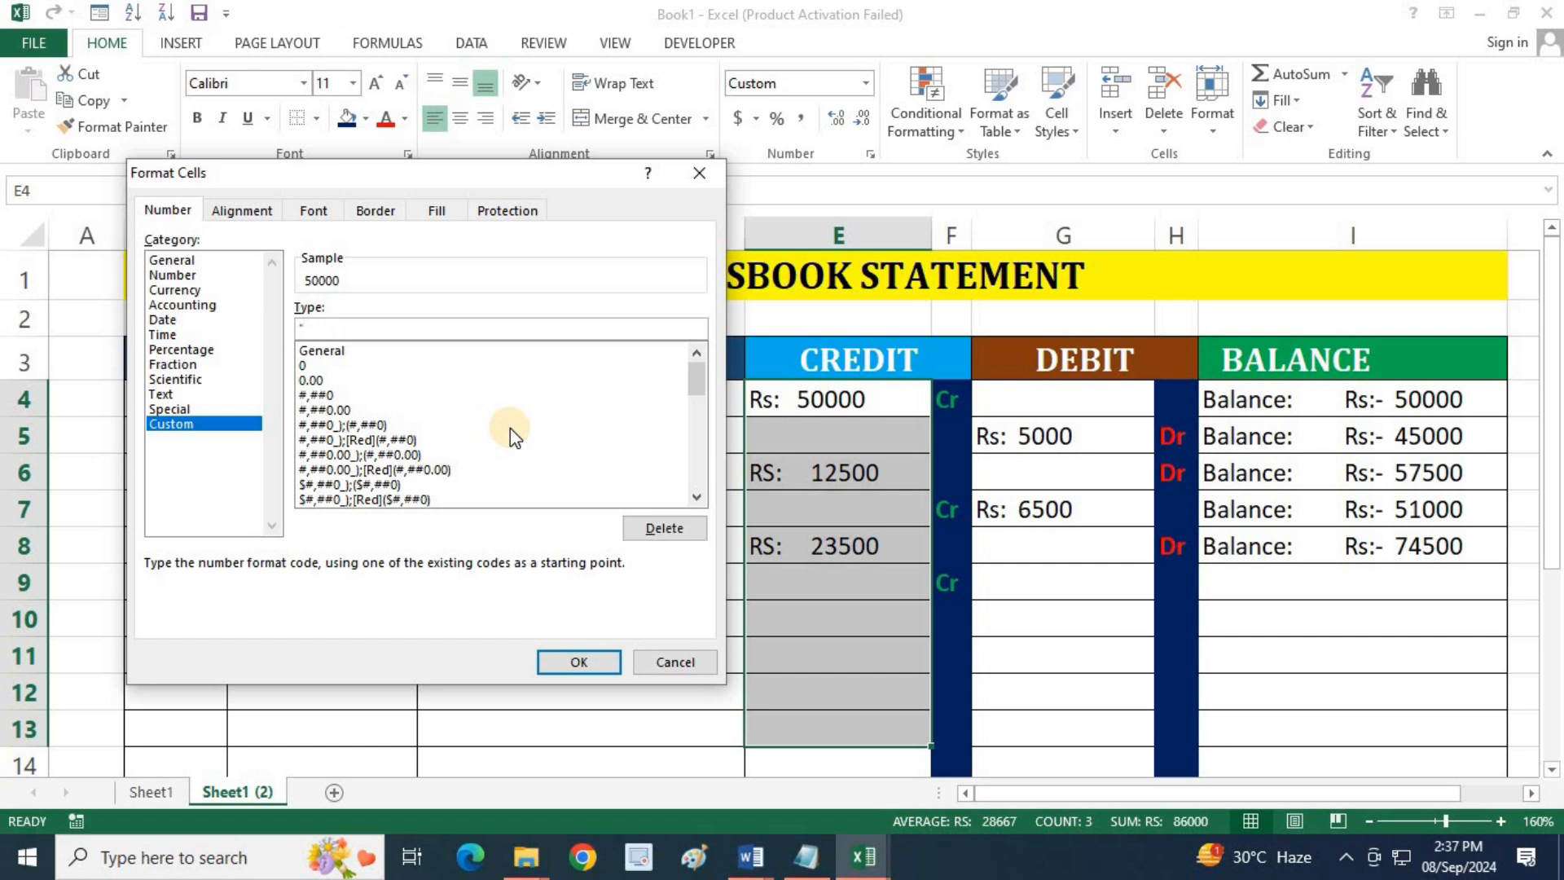
pyautogui.write('RS: " ')
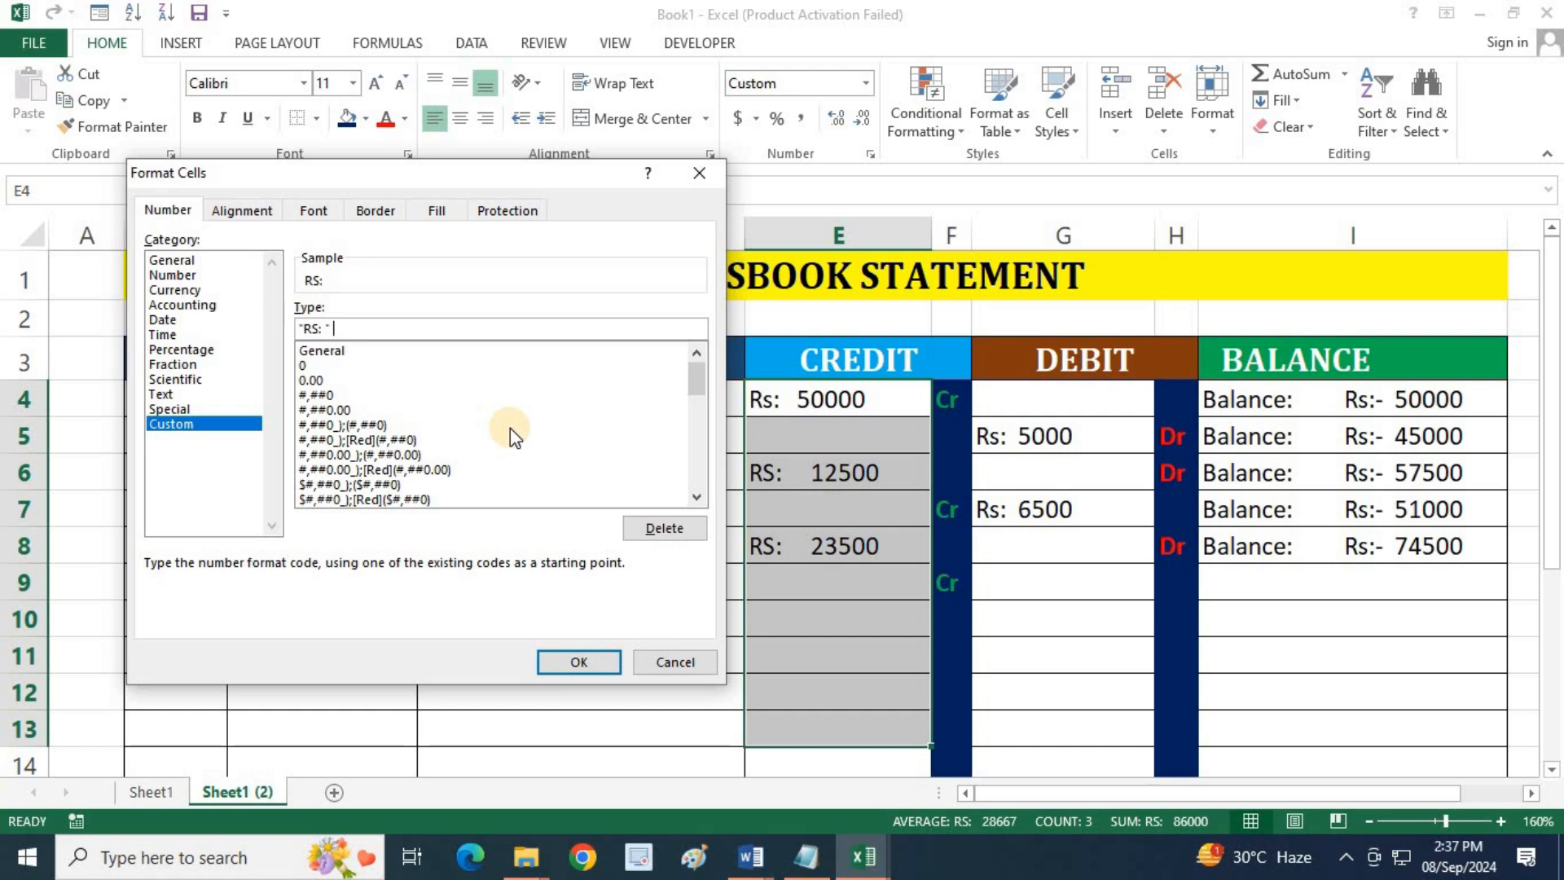
pyautogui.write('$')
pyautogui.press('BackSpace')
pyautogui.write('#')
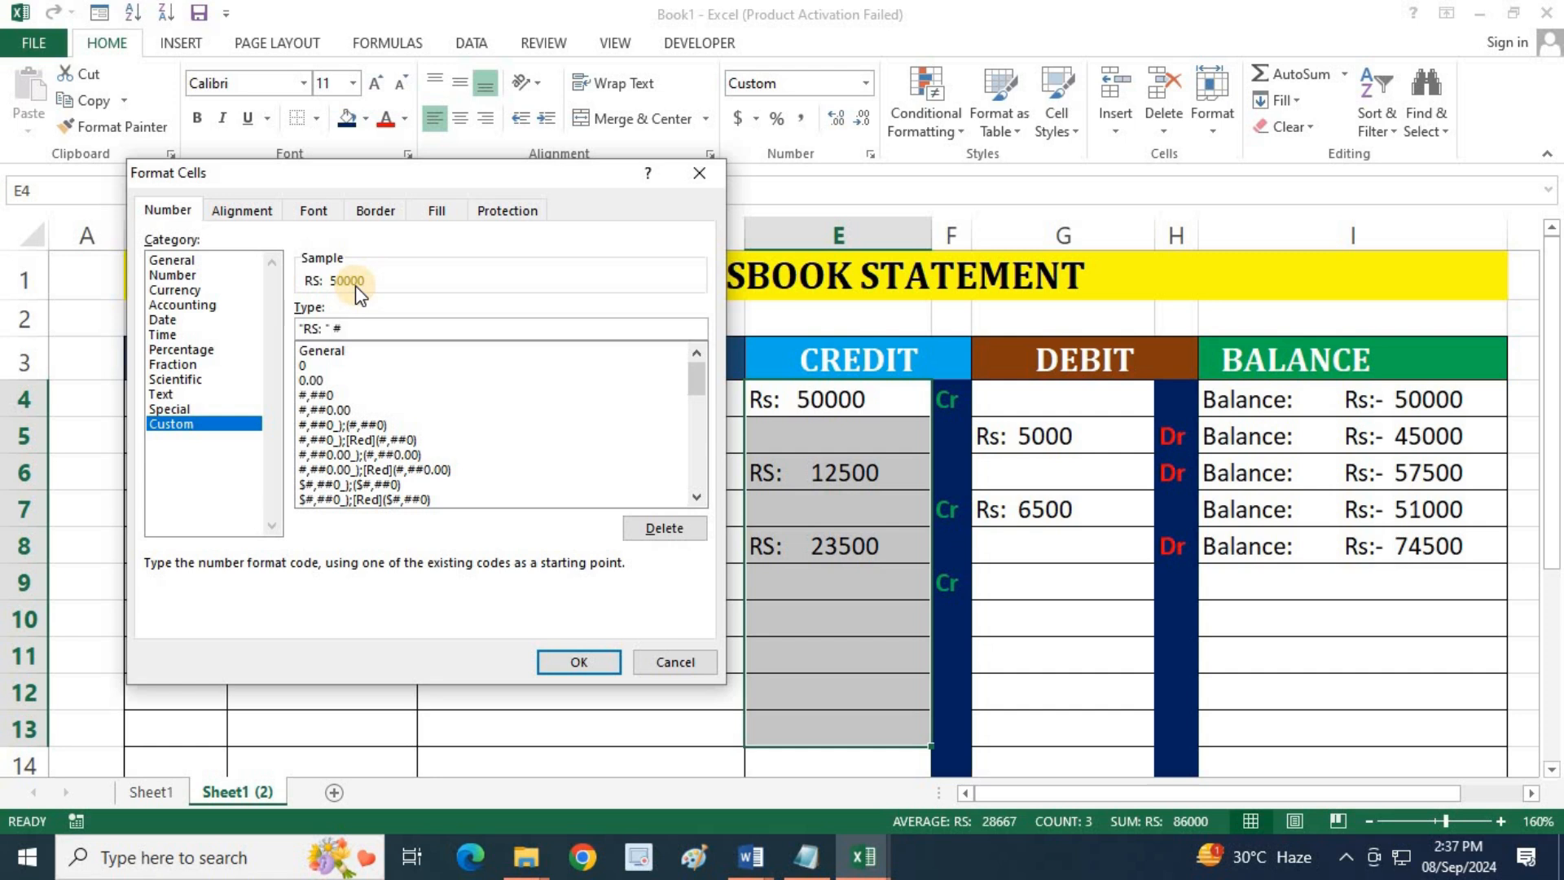
pyautogui.click(581, 660)
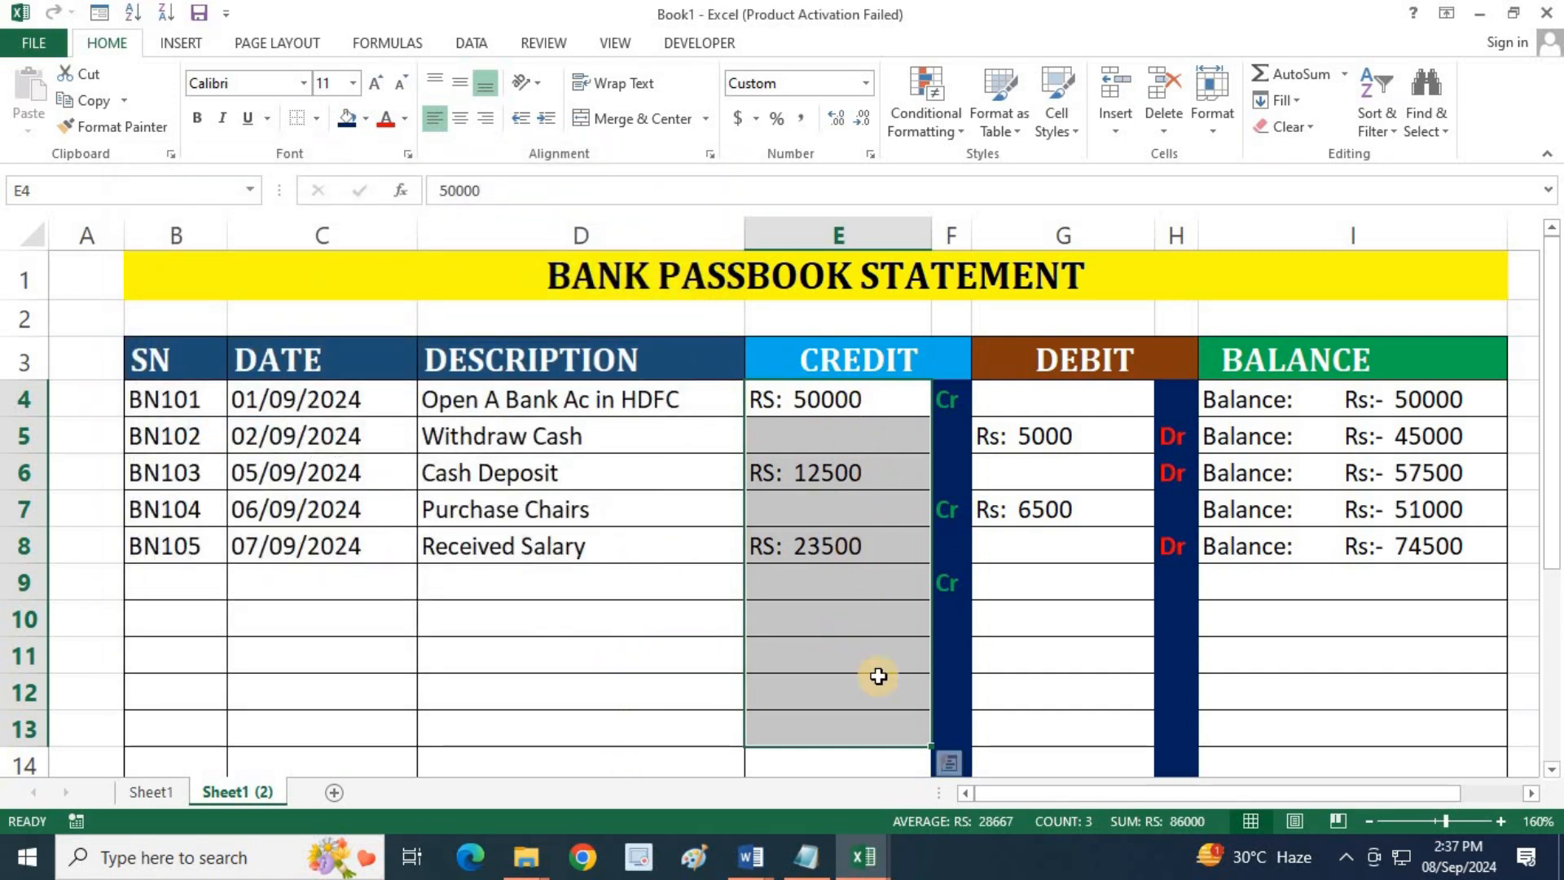
pyautogui.moveTo(1086, 394); pyautogui.dragTo(1063, 585)
pyautogui.moveTo(1274, 407); pyautogui.dragTo(1223, 538)
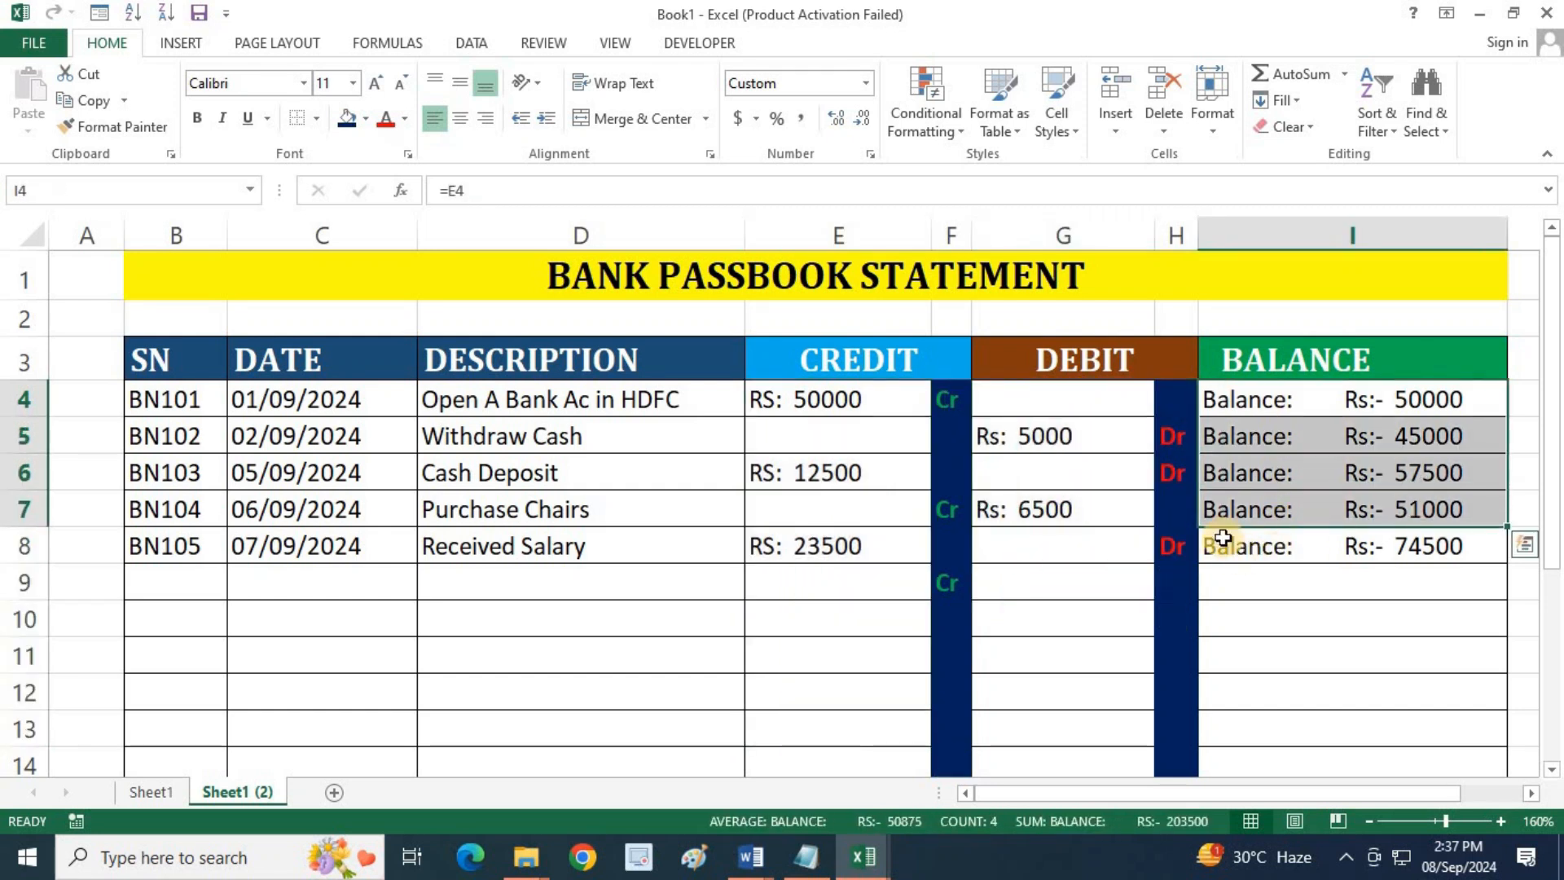